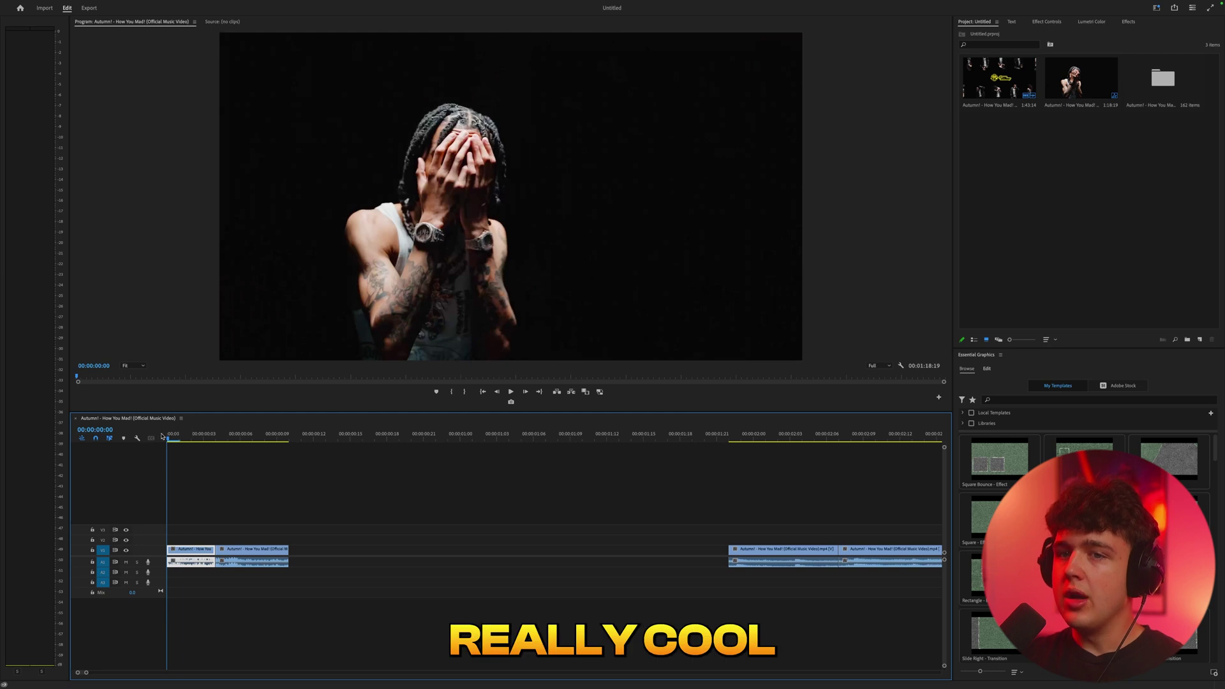
# Examine the motion blur effect in the opening clip around 00:00:00:00 to 00:00:00:03.
pyautogui.moveTo(169, 437); pyautogui.dragTo(164, 467)
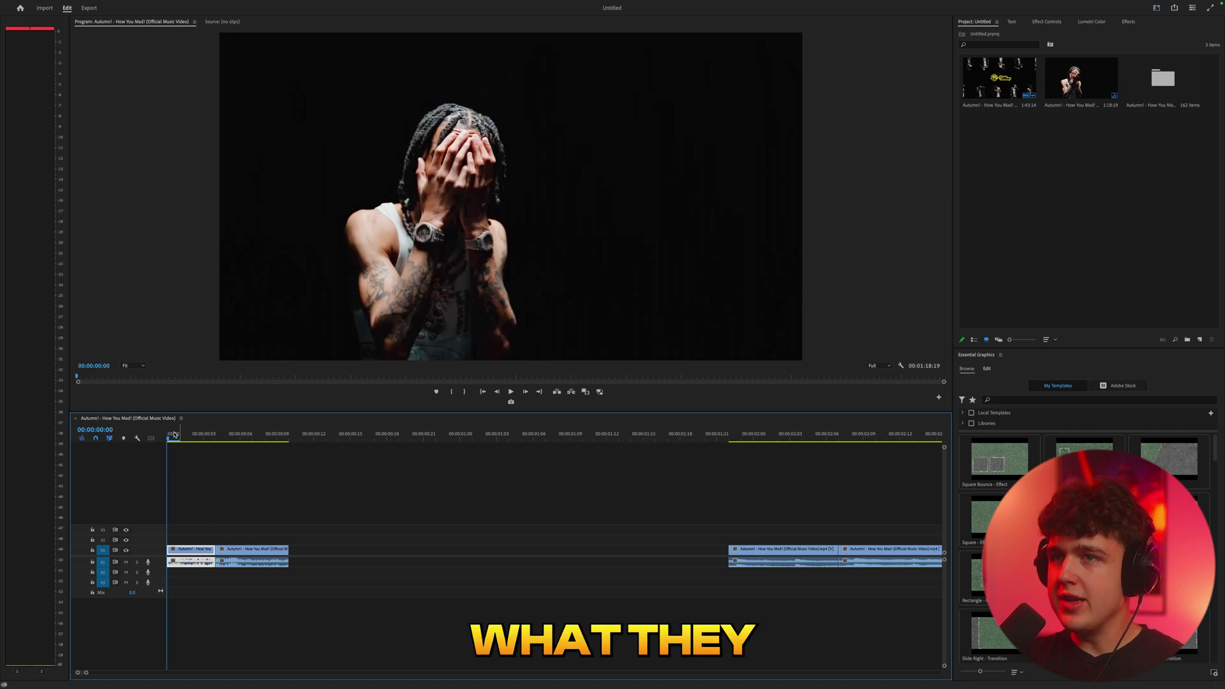
pyautogui.moveTo(170, 443); pyautogui.dragTo(202, 435)
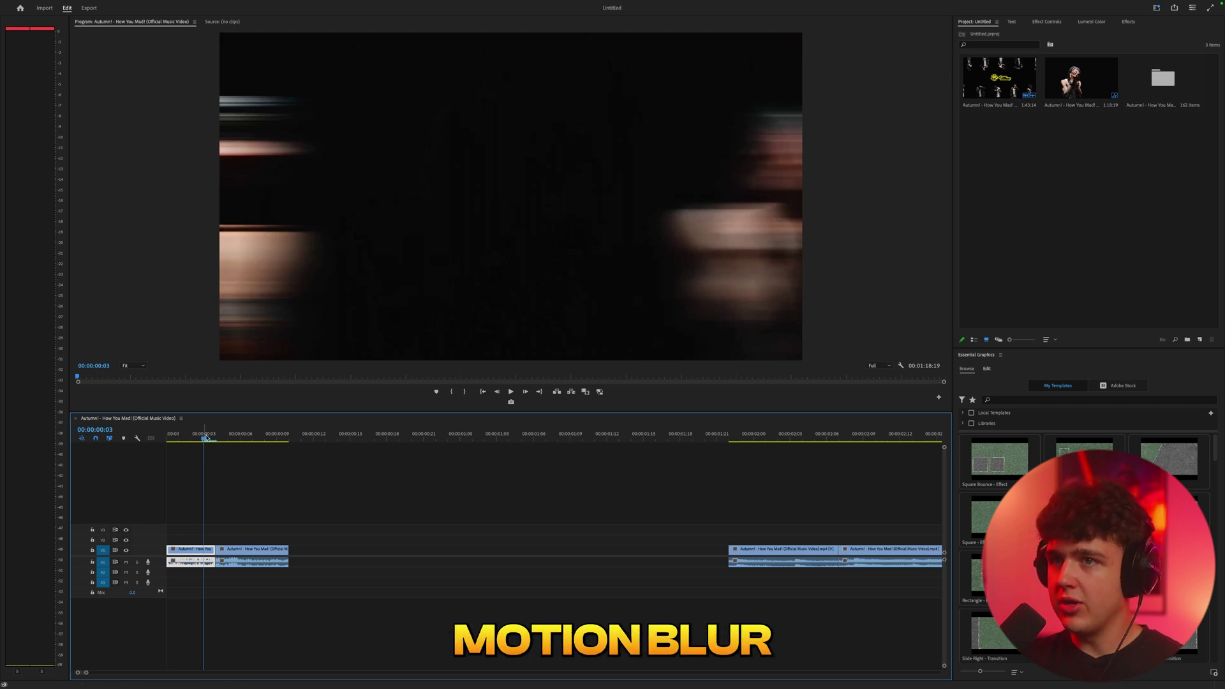
pyautogui.moveTo(212, 435); pyautogui.dragTo(169, 440)
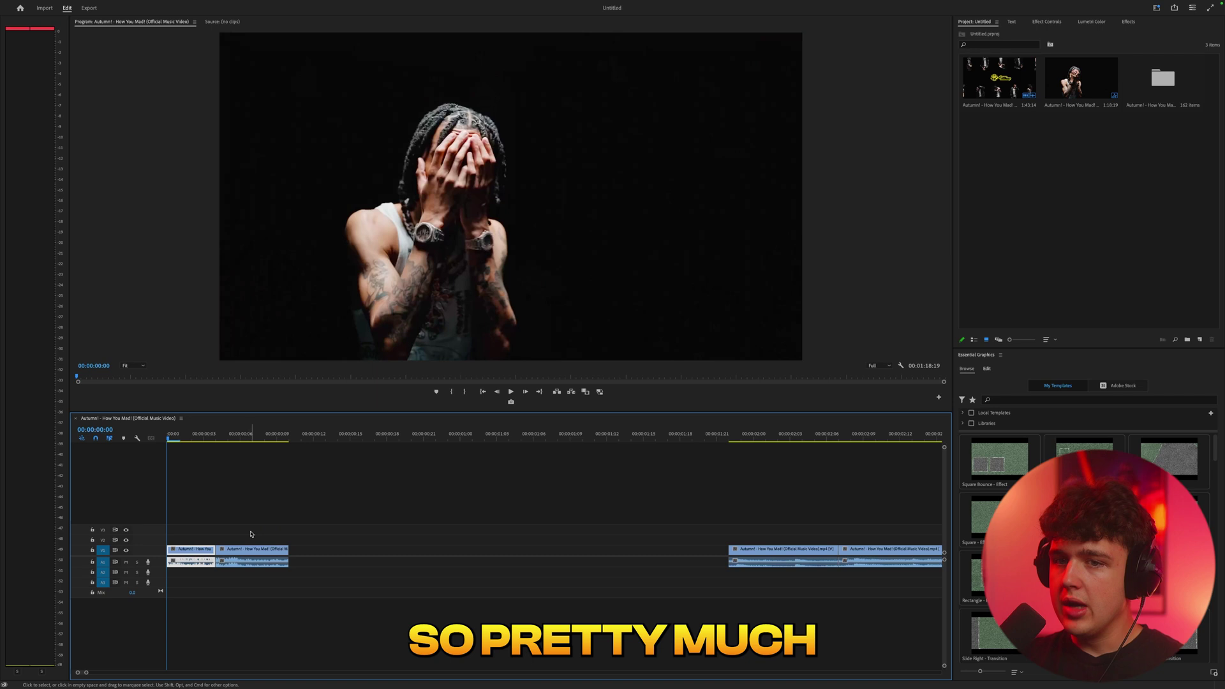
# Split off the opening clip's first frame and place a copy of it in the empty gap at 00:00:00:19.
pyautogui.press('c')
pyautogui.click(178, 551)
pyautogui.press('v')
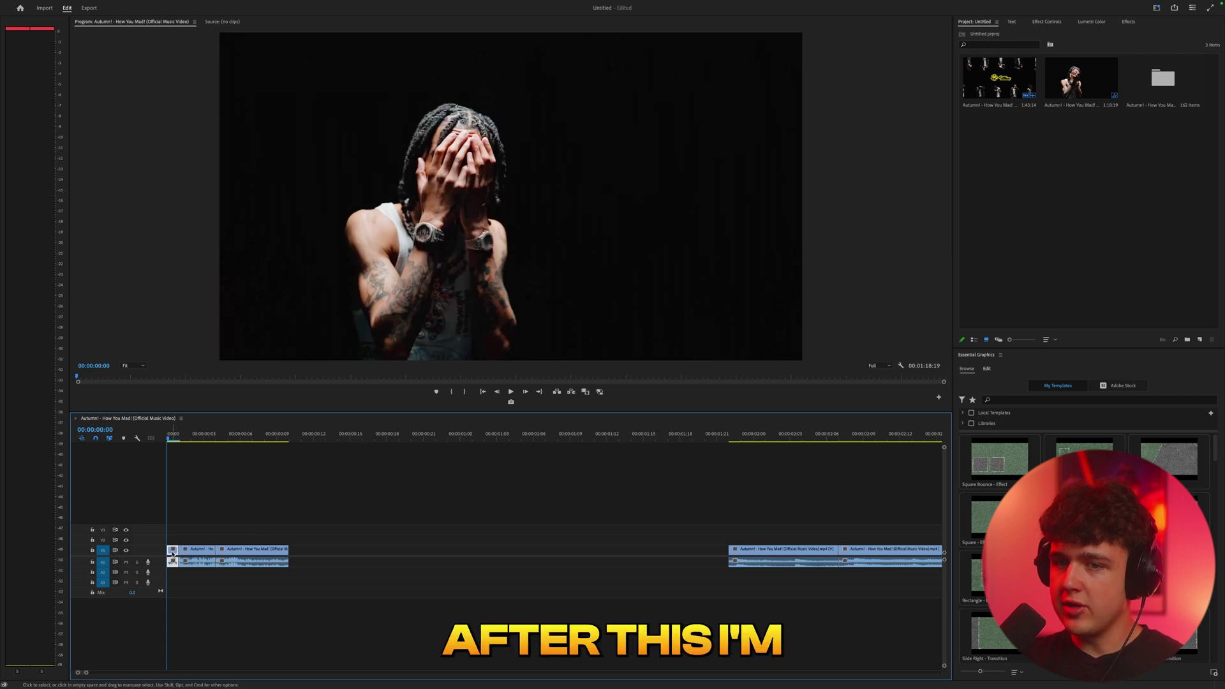
pyautogui.moveTo(171, 552); pyautogui.dragTo(405, 552)
pyautogui.click(400, 433)
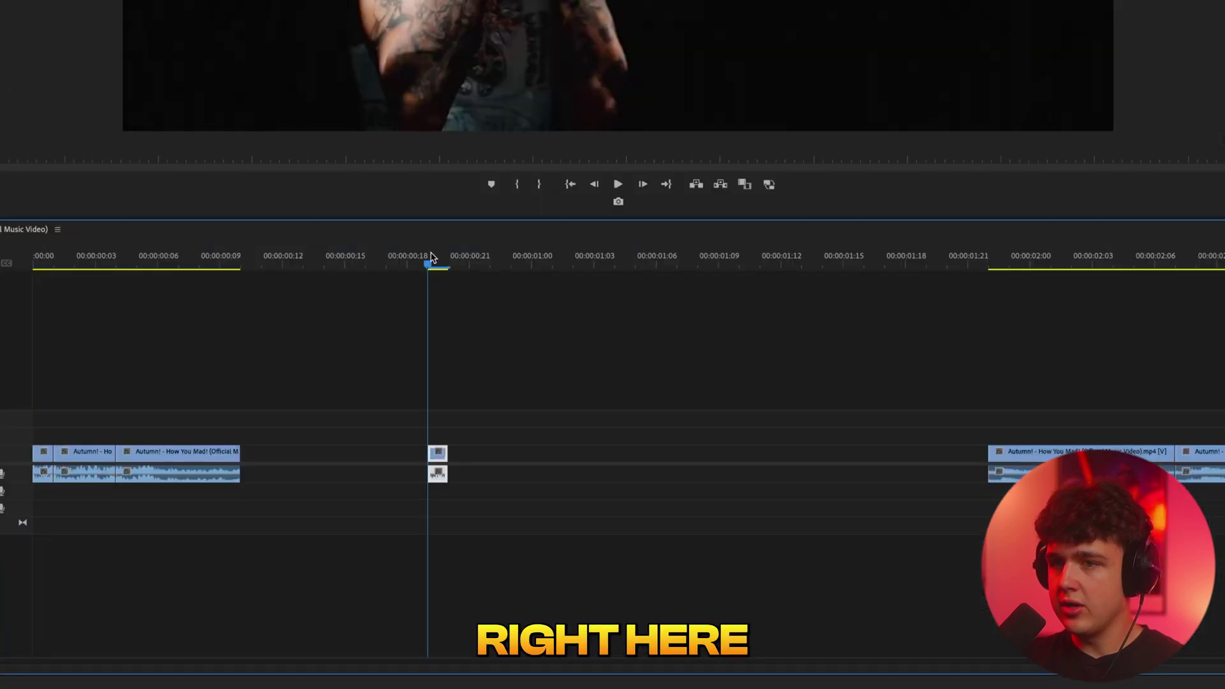
# Duplicate the one-frame clip back to back into a run of five copies and play them.
pyautogui.moveTo(440, 455); pyautogui.dragTo(460, 456)
pyautogui.moveTo(459, 456); pyautogui.dragTo(482, 457)
pyautogui.press('space')
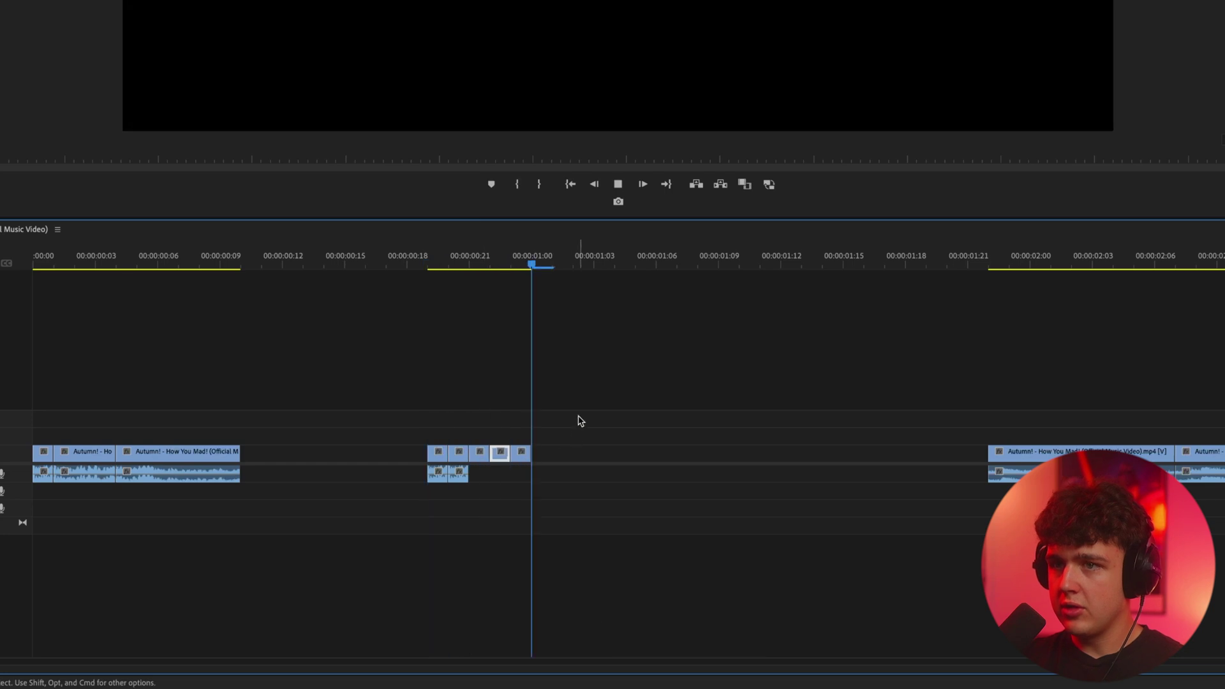
# Delete the audio beneath the run of one-frame copies.
pyautogui.moveTo(454, 253)
pyautogui.mouseDown()
pyautogui.moveTo(440, 247)
pyautogui.moveTo(492, 264)
pyautogui.moveTo(456, 264)
pyautogui.mouseUp()
pyautogui.moveTo(428, 479); pyautogui.dragTo(429, 477)
pyautogui.press('Delete')
# Search the effects for "blur" and apply Directional Blur to the third copy at 00:00:00:21.
pyautogui.click(441, 262)
pyautogui.click(468, 264)
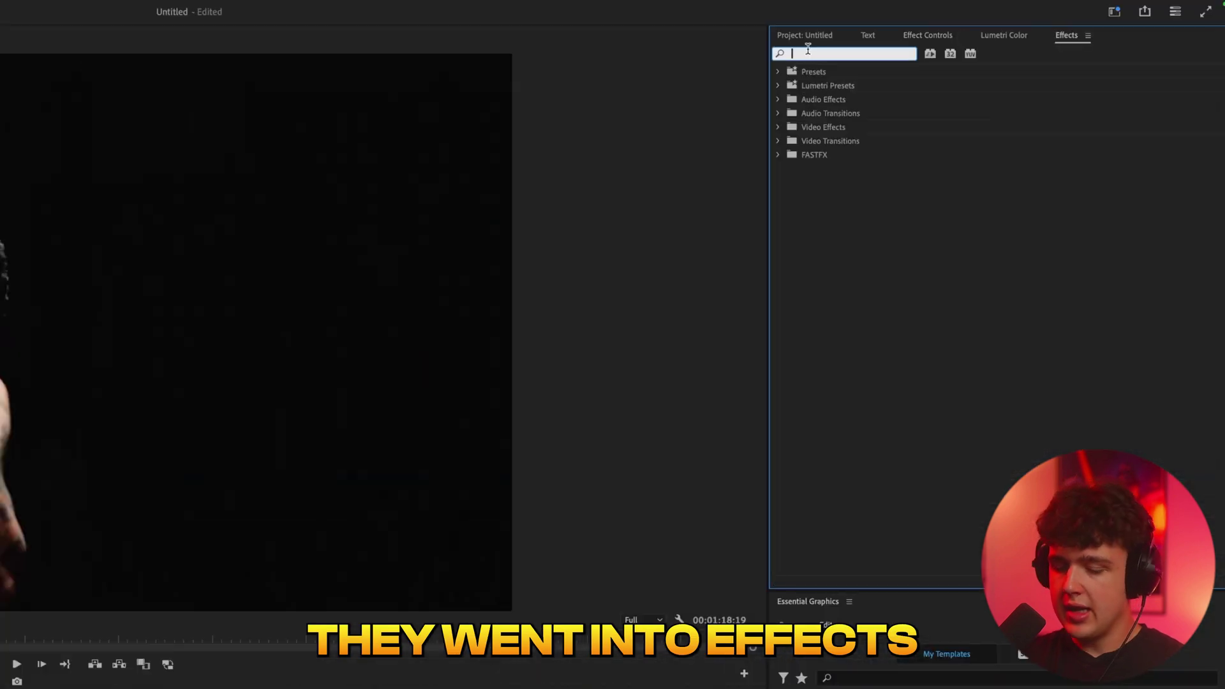
pyautogui.write('blur')
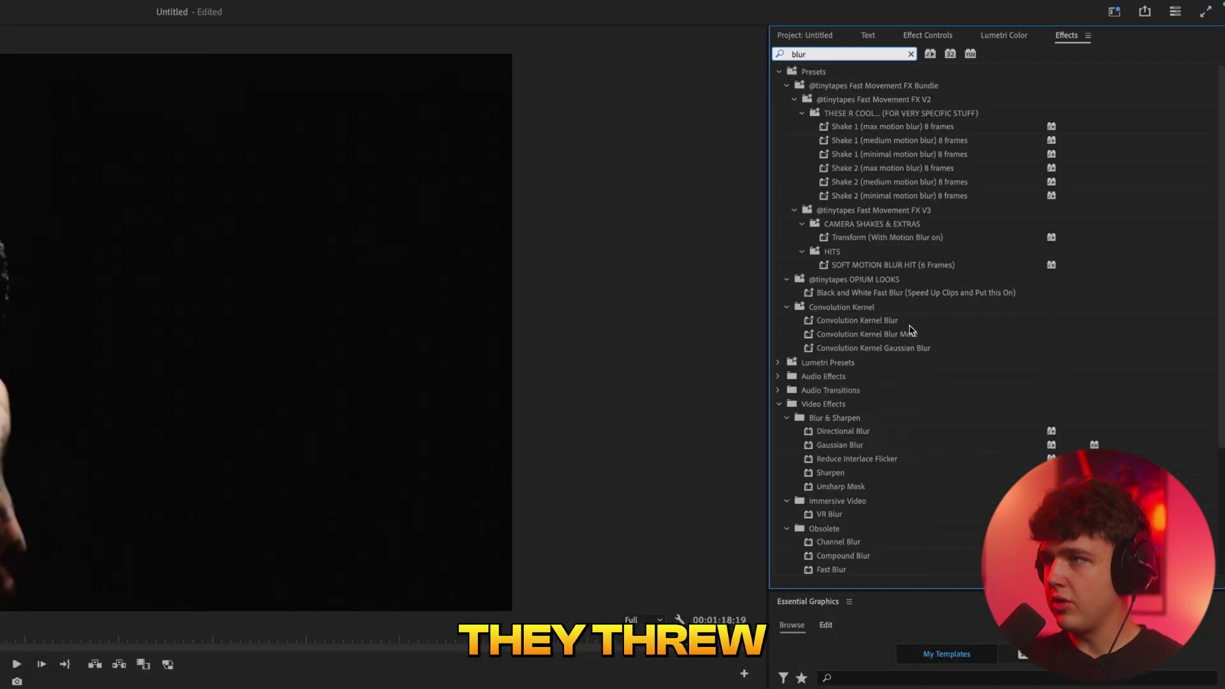
pyautogui.moveTo(842, 431); pyautogui.dragTo(0, 688)
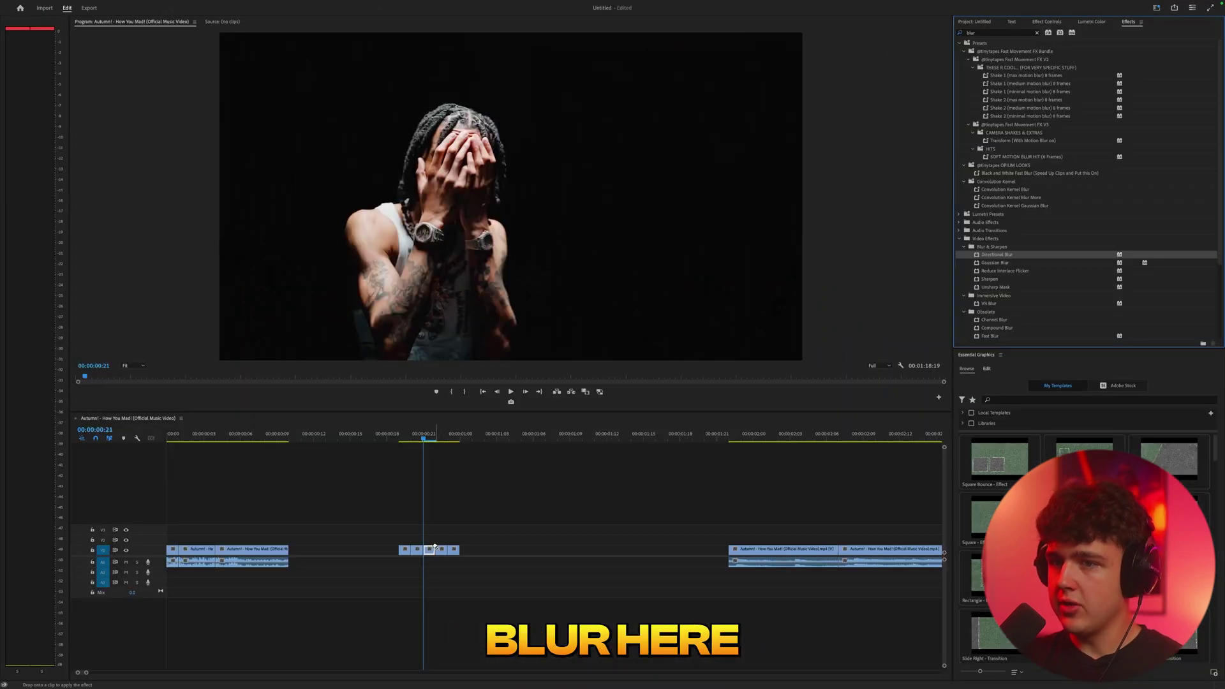
pyautogui.moveTo(435, 546); pyautogui.dragTo(429, 549)
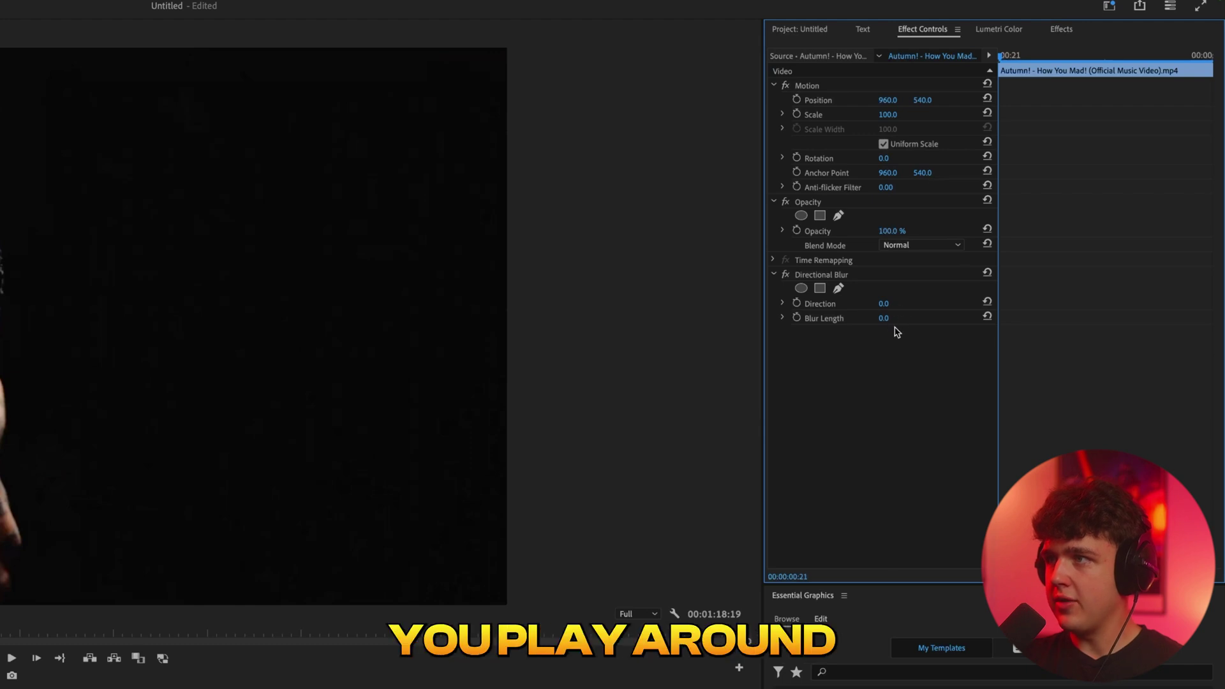
# Set the clip's Directional Blur to a direction of about 90° and a length of about 75, and scale the clip to about 122.
pyautogui.moveTo(884, 321); pyautogui.dragTo(957, 321)
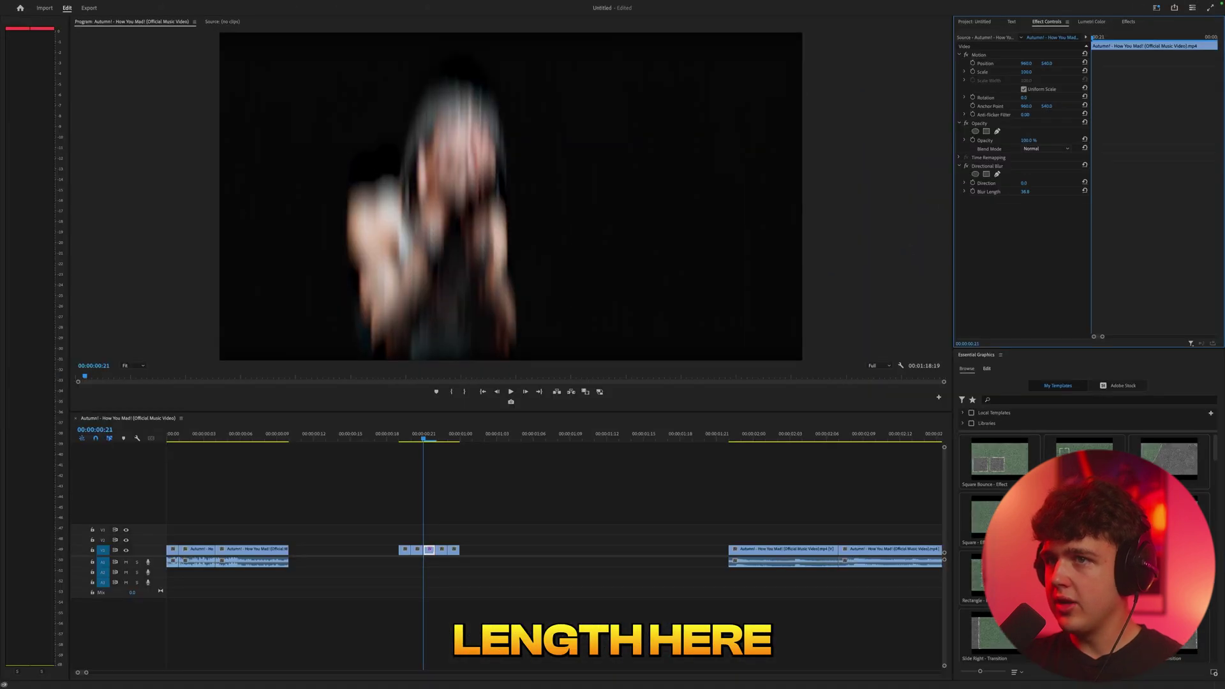
pyautogui.moveTo(1023, 183); pyautogui.dragTo(1081, 183)
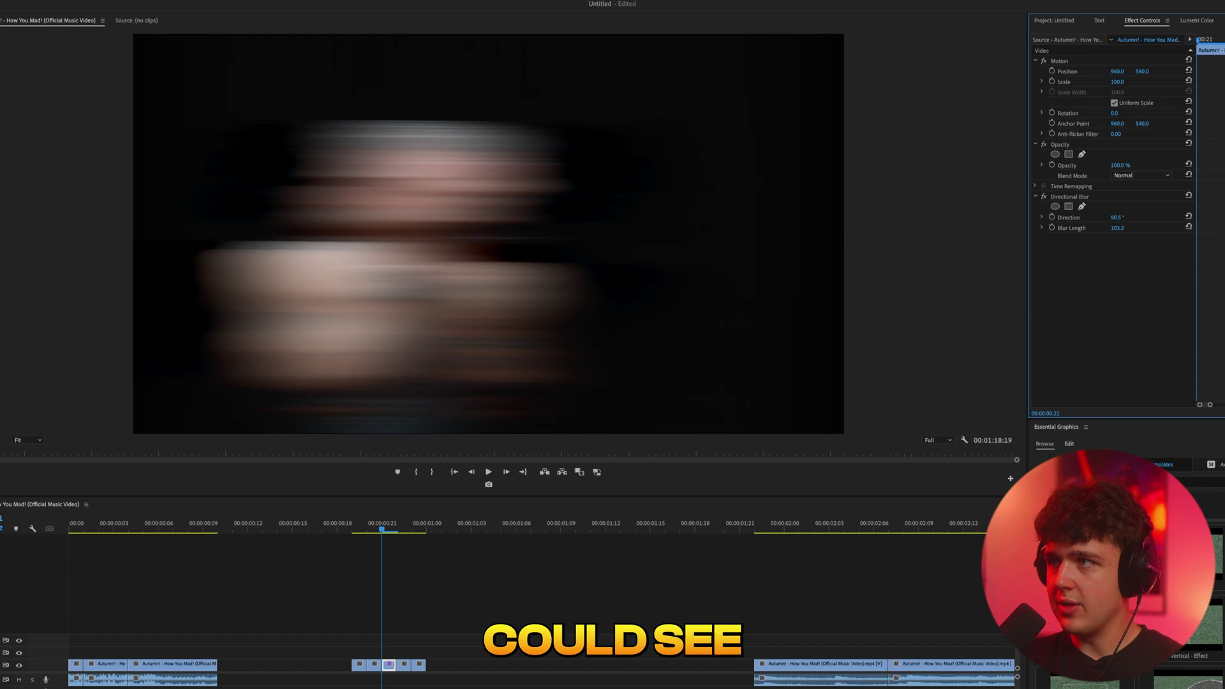
pyautogui.moveTo(1118, 229); pyautogui.dragTo(1071, 228)
pyautogui.click(1116, 232)
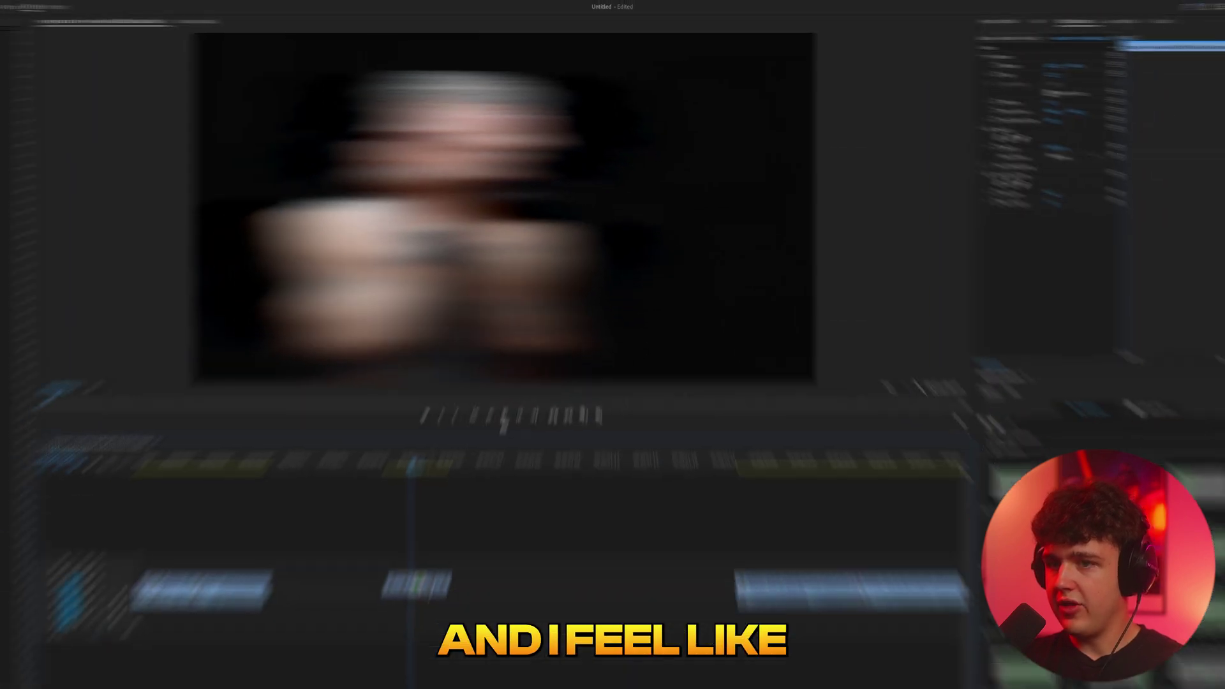
# Lengthen the blurred clip and the final clip to two frames each, and stack a copy of the final clip on V2.
pyautogui.click(386, 431)
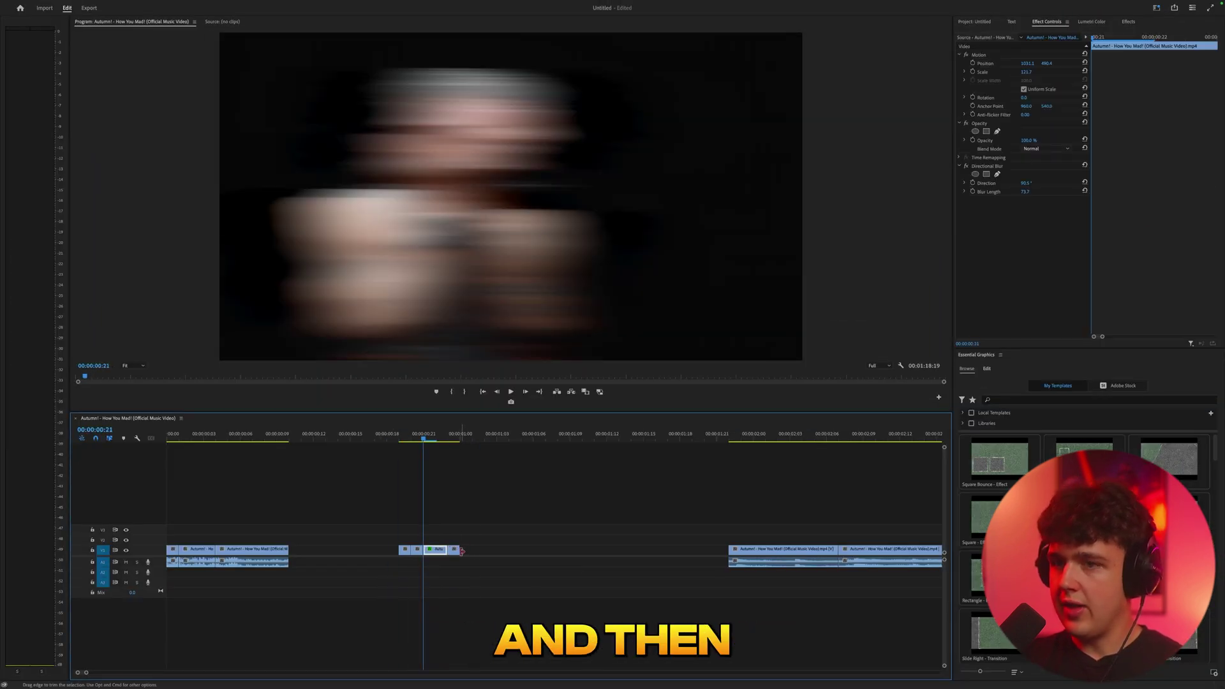
pyautogui.click(458, 551)
pyautogui.moveTo(455, 550); pyautogui.dragTo(466, 539)
# Reduce the Directional Blur length of the clip at 00:00:00:21 and lower its opacity to about 60%.
pyautogui.moveTo(271, 438); pyautogui.dragTo(424, 456)
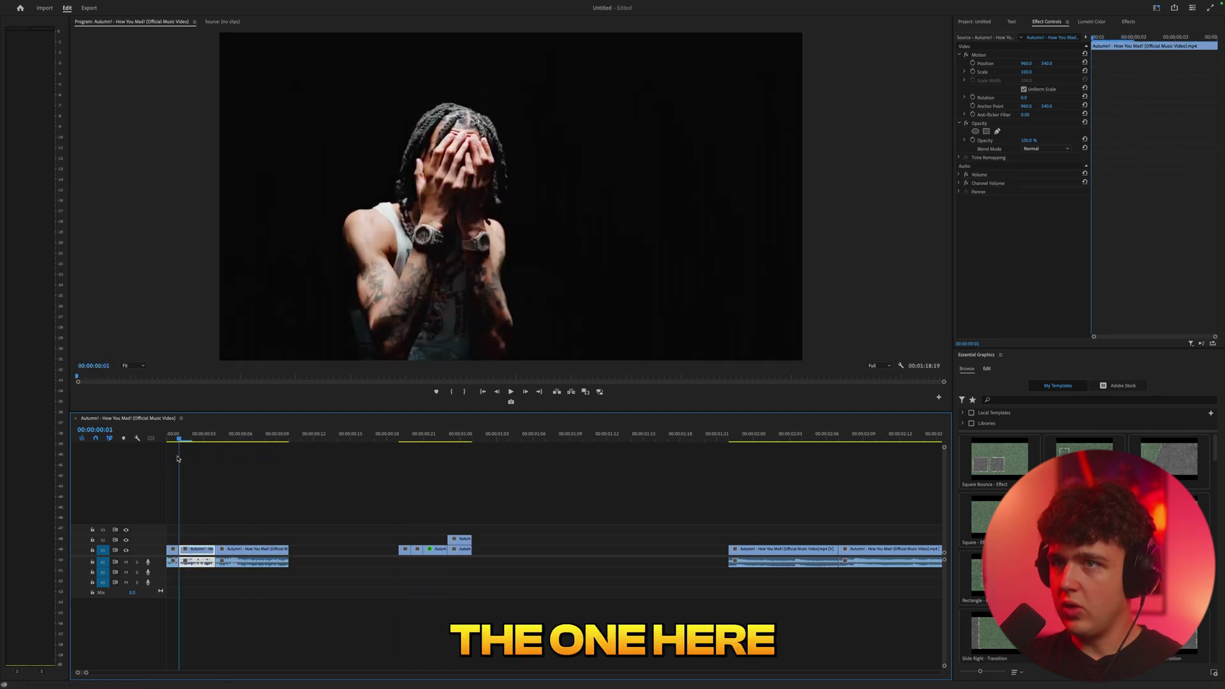
pyautogui.moveTo(1024, 192); pyautogui.dragTo(1006, 192)
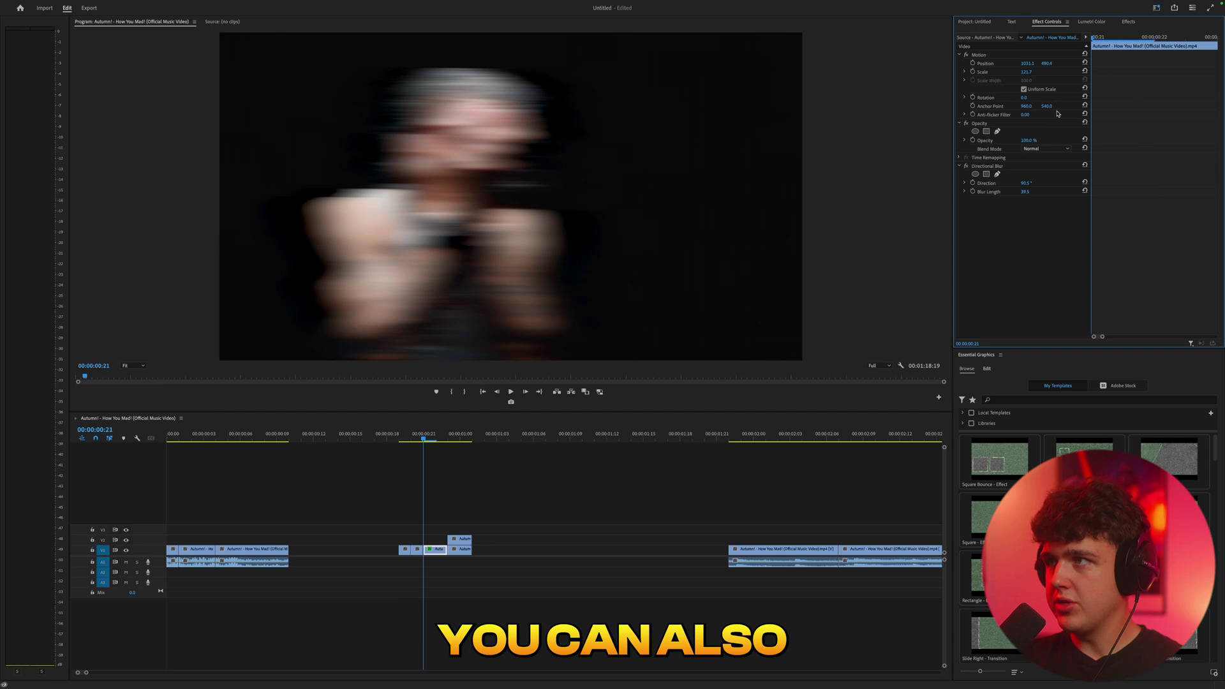
pyautogui.moveTo(1027, 140); pyautogui.dragTo(1006, 139)
# Draw a freeform opacity mask around the performer on the V2 clip at 00:00:00:23, then fit the preview to the monitor.
pyautogui.moveTo(424, 435); pyautogui.dragTo(450, 436)
pyautogui.click(460, 539)
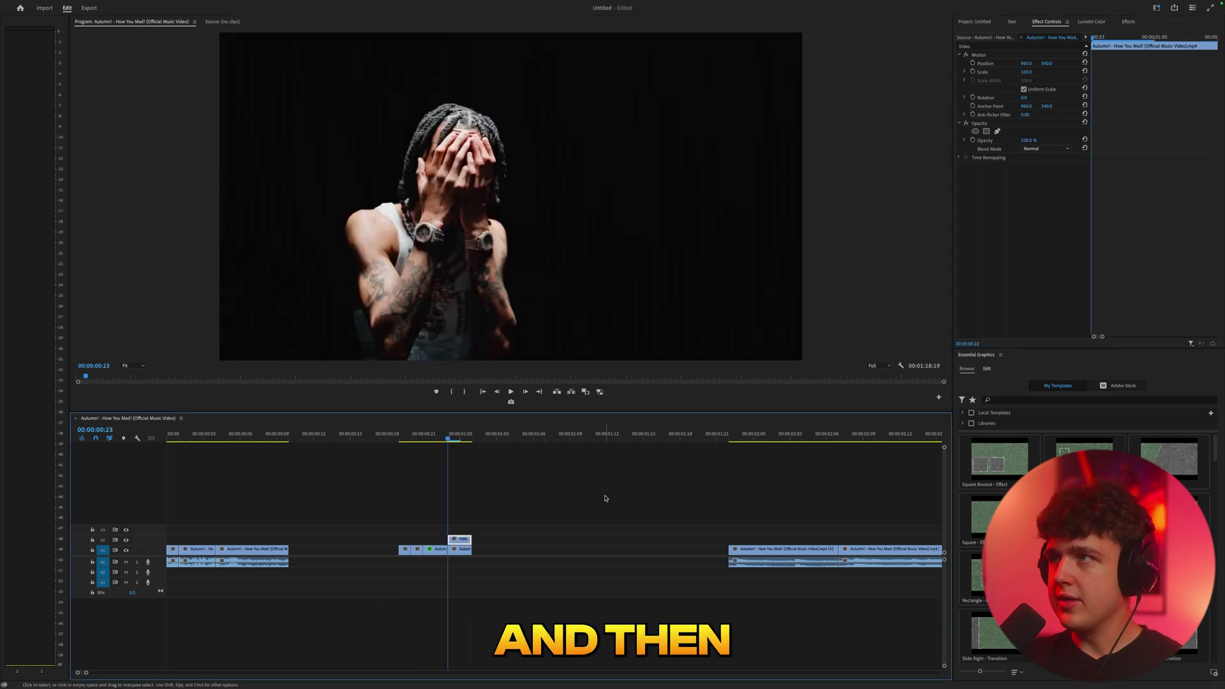
pyautogui.click(998, 131)
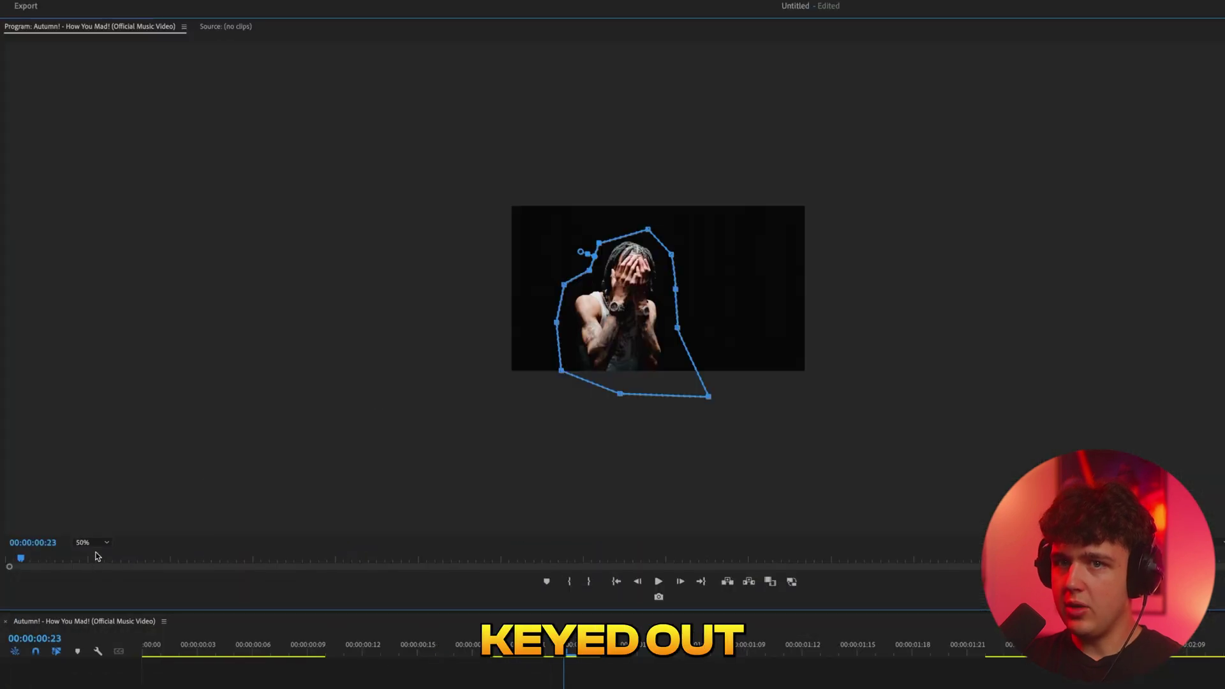
pyautogui.click(92, 542)
pyautogui.click(87, 549)
# Position the masked V2 copy and the clip beneath it side by side in the frame, and select both clips.
pyautogui.click(590, 345)
pyautogui.moveTo(590, 345); pyautogui.dragTo(985, 351)
pyautogui.moveTo(715, 292); pyautogui.dragTo(615, 292)
pyautogui.moveTo(1015, 289); pyautogui.dragTo(1092, 289)
pyautogui.click(545, 478)
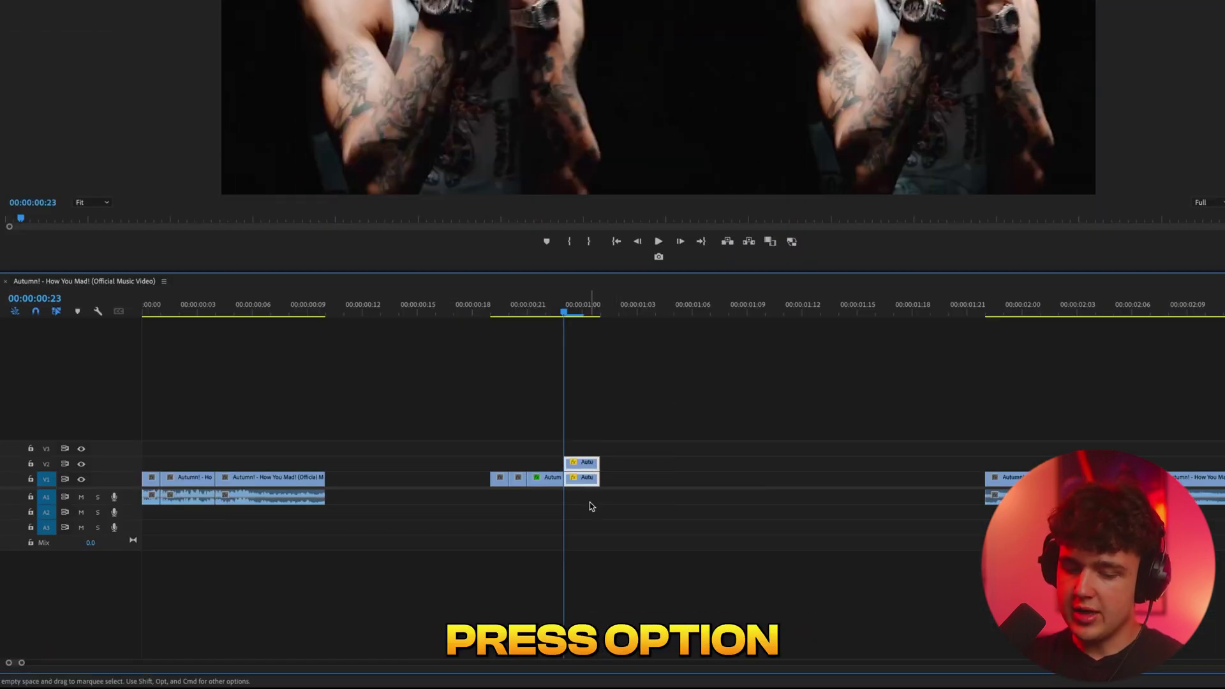
# Paste only the Directional Blur attribute onto the two stacked clips, leaving out Motion and Opacity.
pyautogui.press('alt+super+v')
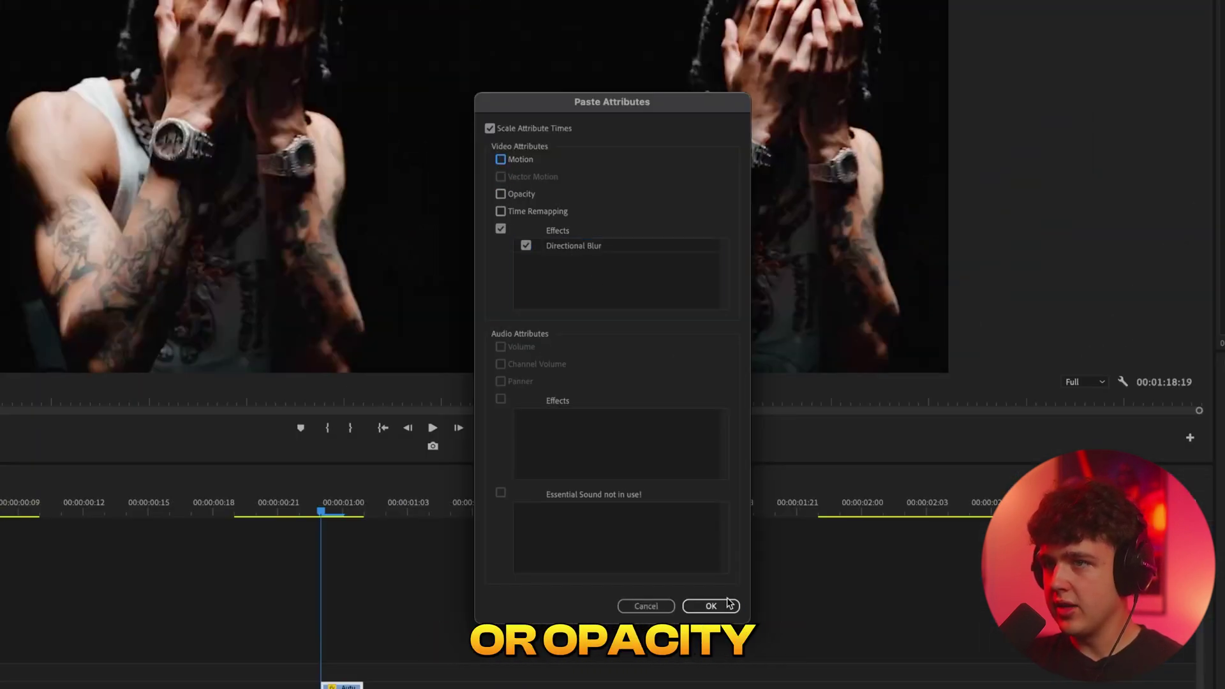
pyautogui.click(730, 604)
pyautogui.moveTo(451, 433); pyautogui.dragTo(423, 435)
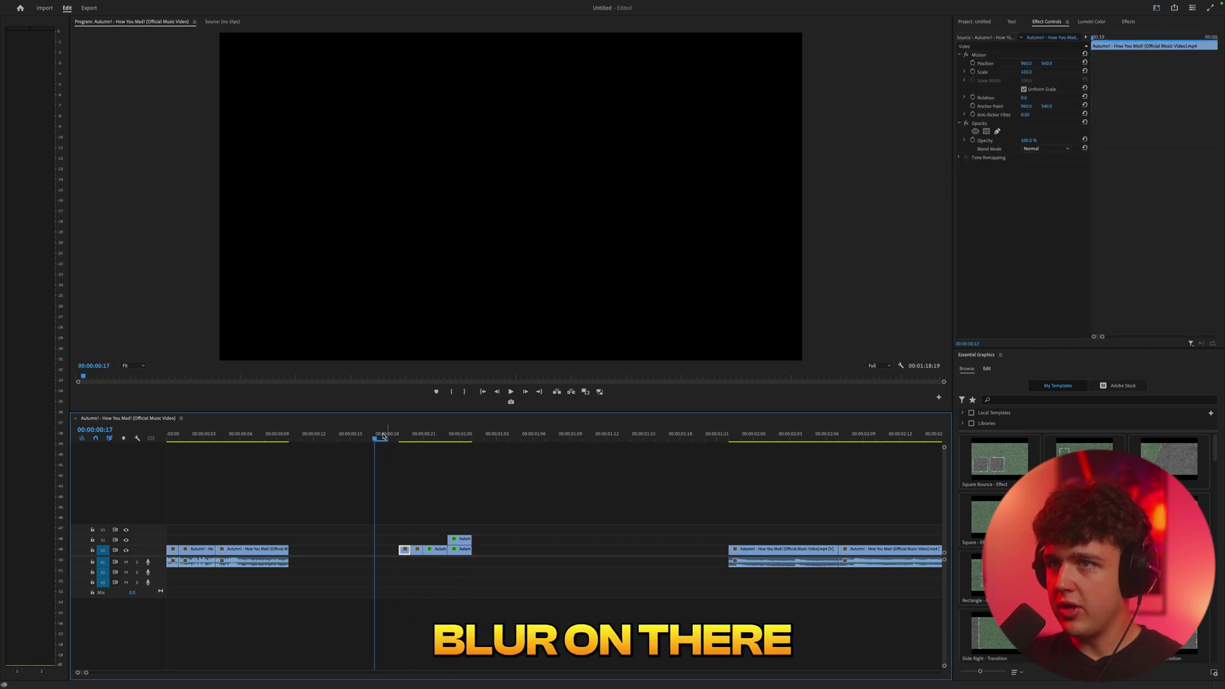
# Duplicate the first two unblurred clips of the run onto its end and scrub through the result.
pyautogui.click(435, 549)
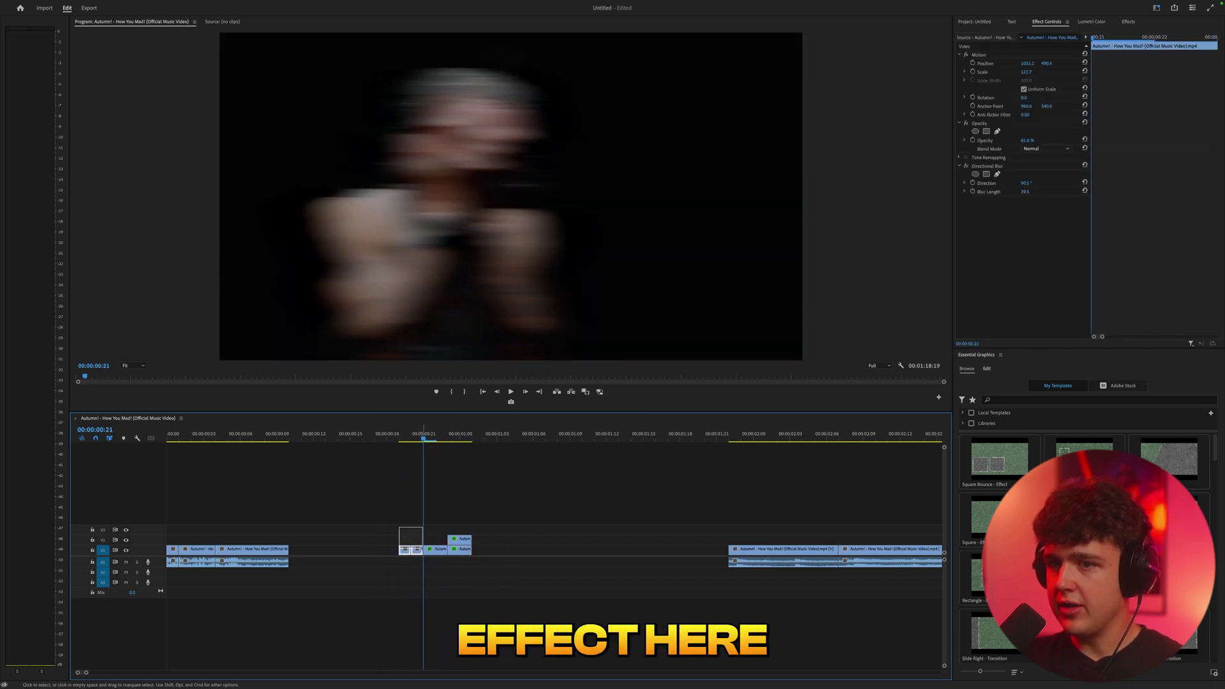
pyautogui.hotkey('ctrl', 'v')
pyautogui.click(398, 433)
pyautogui.moveTo(471, 449); pyautogui.dragTo(187, 478)
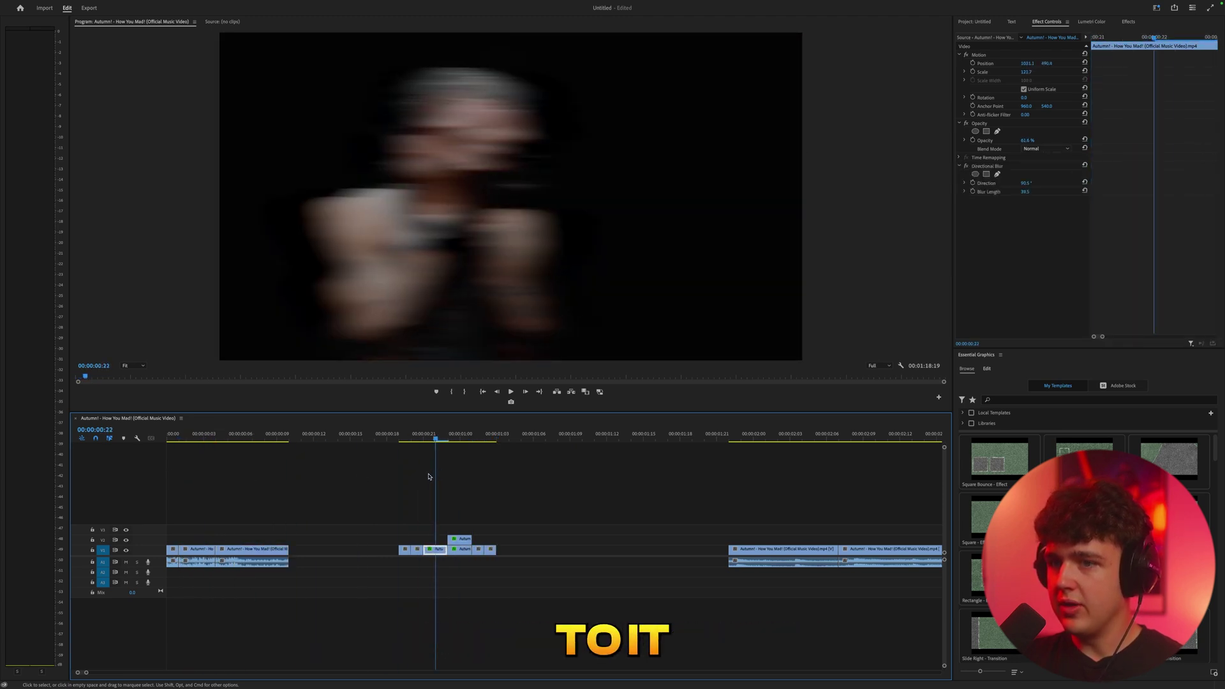
# Keyframe Position and Scale on the blurred clip at 00:00:00:21, and shift its position sideways one frame further on.
pyautogui.press('Left')
pyautogui.click(975, 69)
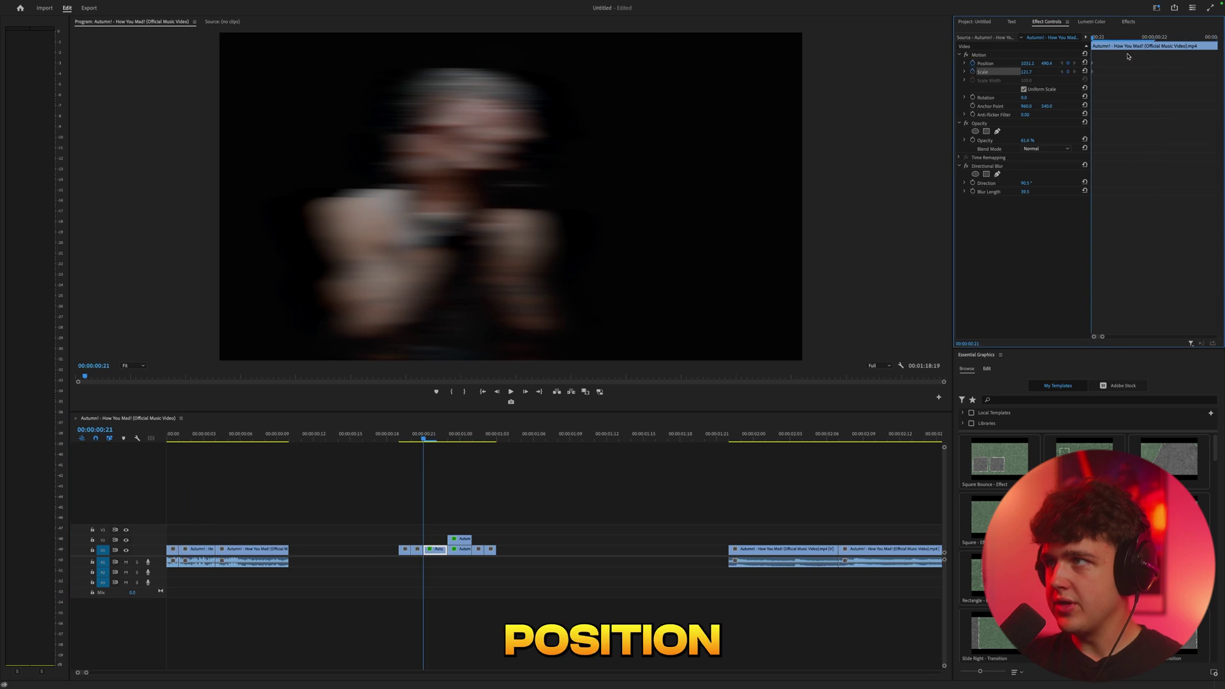
pyautogui.press('Right')
pyautogui.press('Left')
pyautogui.moveTo(1028, 63); pyautogui.dragTo(1161, 64)
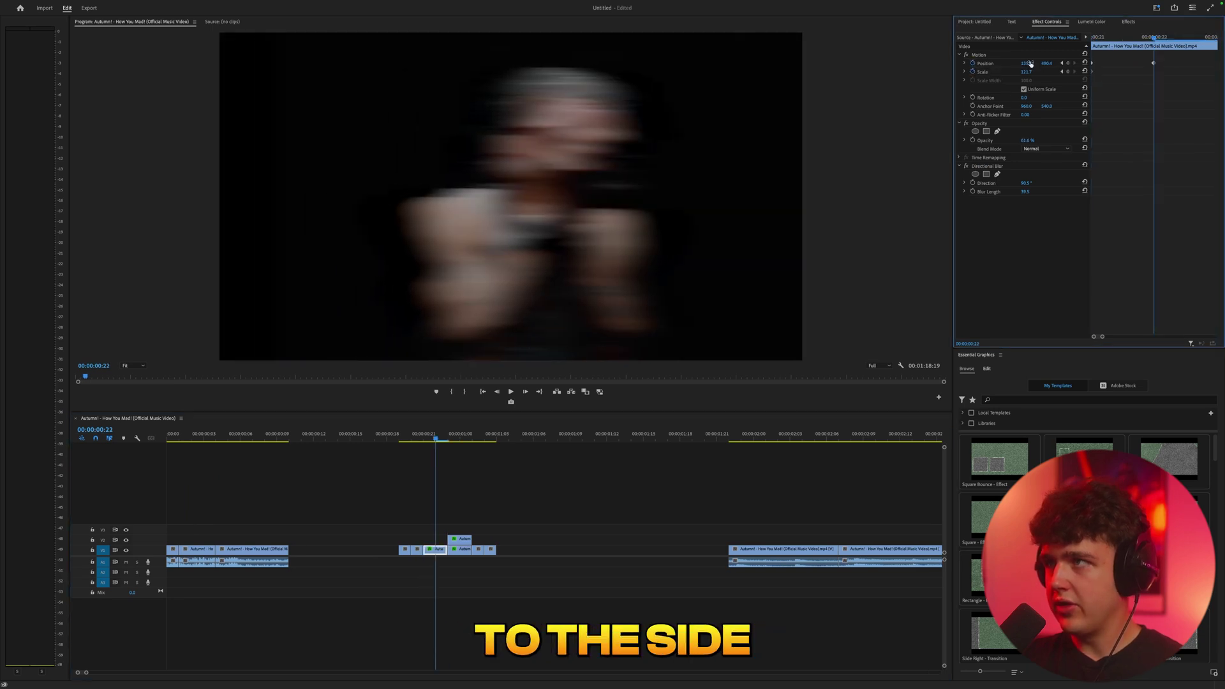
# Play the sequence from the start to compare the recreated blur effect with the original shot.
pyautogui.click(436, 438)
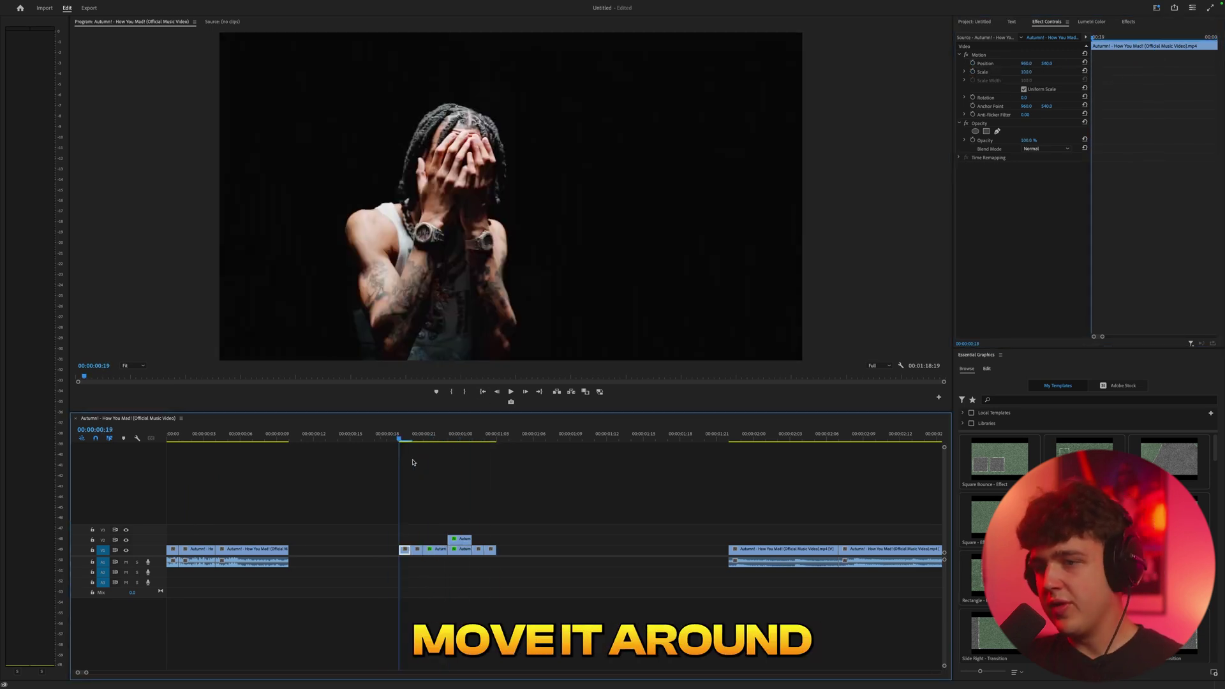
pyautogui.press('Right')
pyautogui.press('-')
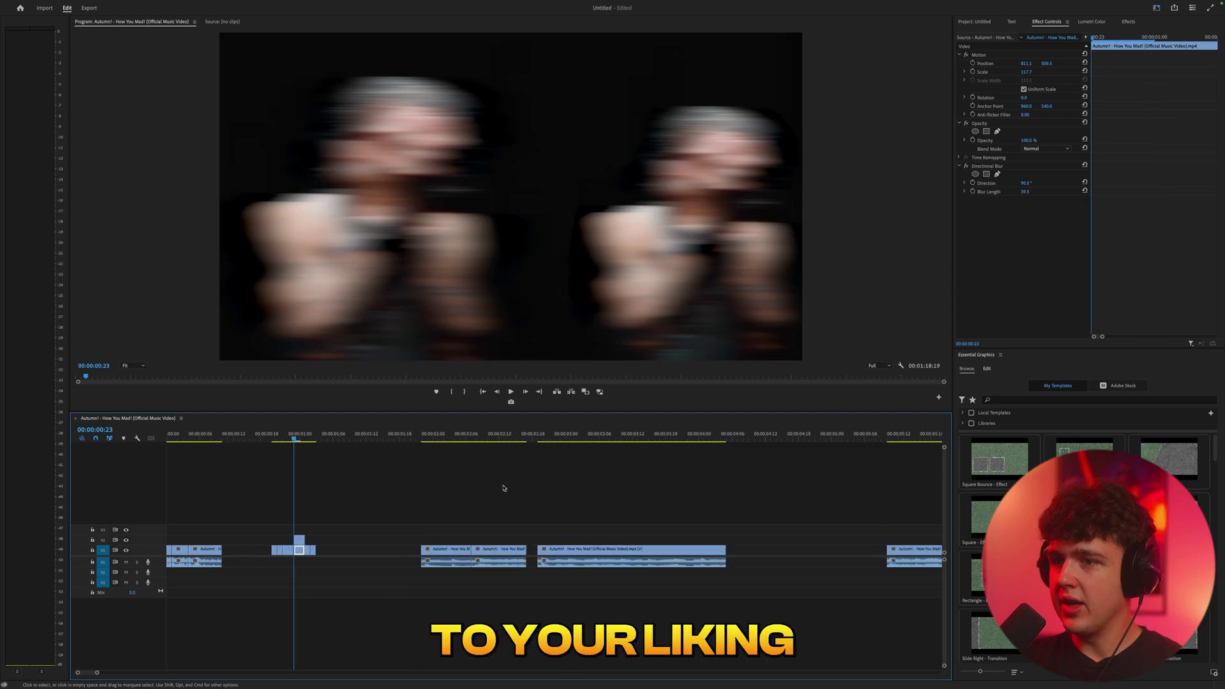
pyautogui.moveTo(300, 441); pyautogui.dragTo(123, 451)
pyautogui.press('space')
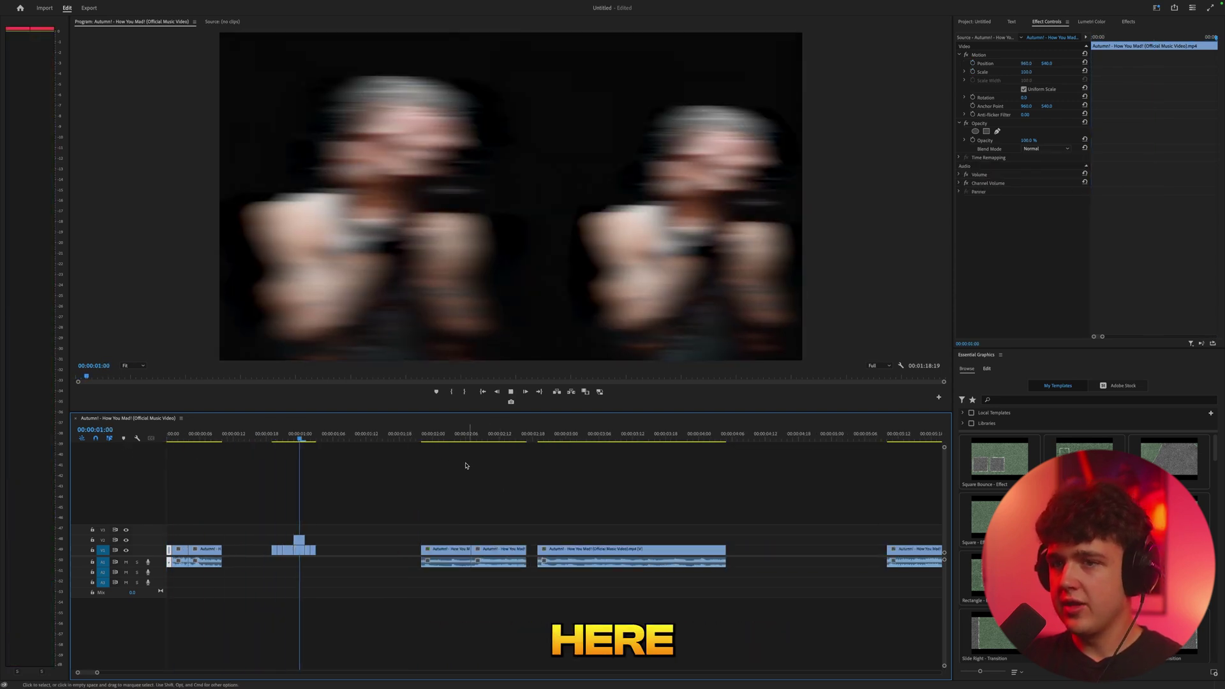
# Examine the shot with several performers in smoke and the preceding clips back to about 00:00:02:00.
pyautogui.click(542, 440)
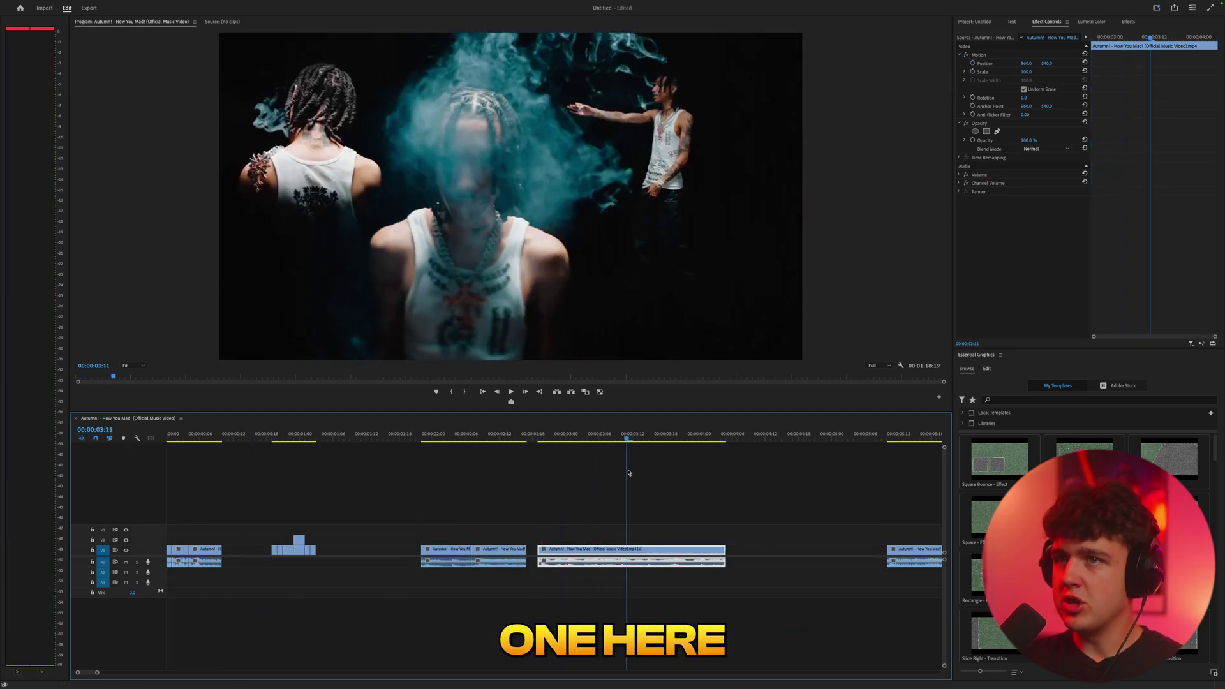
pyautogui.moveTo(719, 473); pyautogui.dragTo(588, 504)
pyautogui.moveTo(580, 443); pyautogui.dragTo(443, 464)
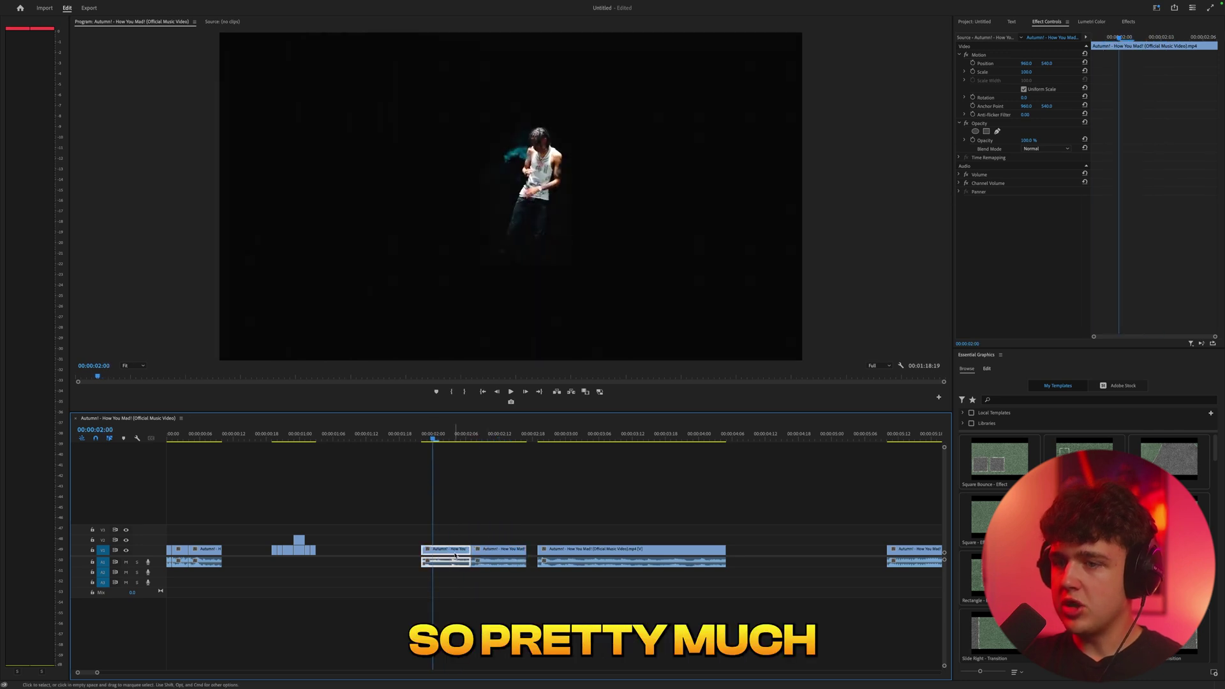
# Unlink the clip at 00:00:02:00 from its audio, stack its video over the following clip, and set its blend mode to Screen.
pyautogui.rightClick(455, 554)
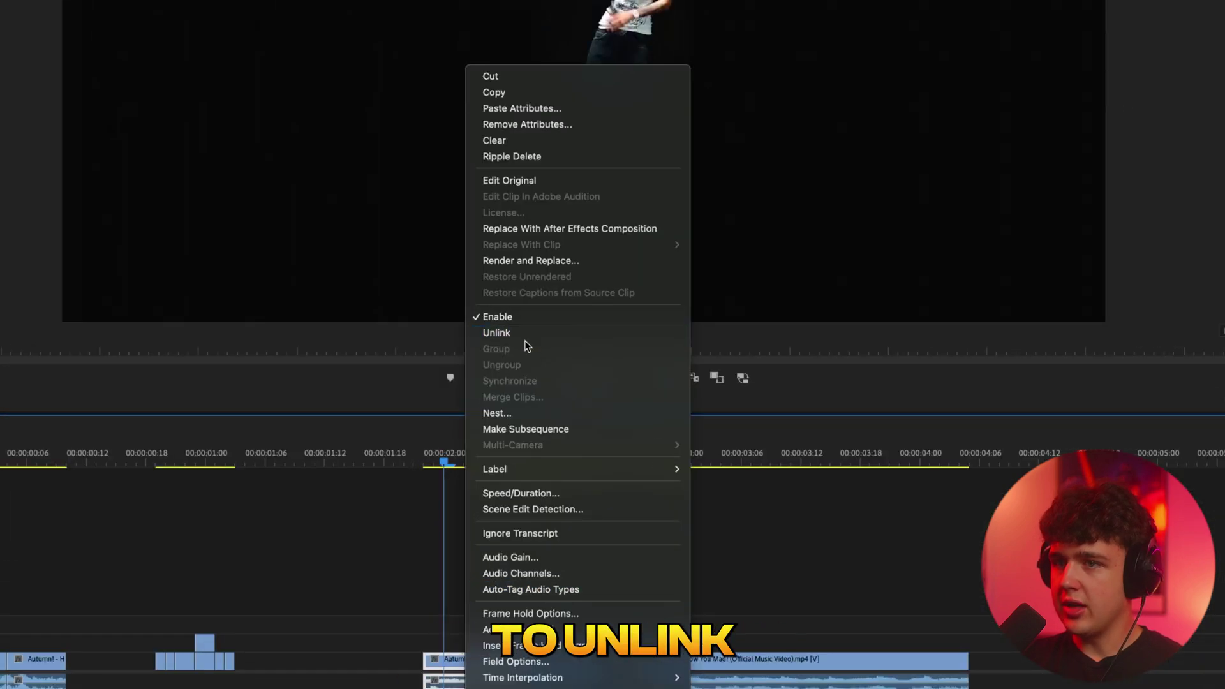
pyautogui.click(501, 333)
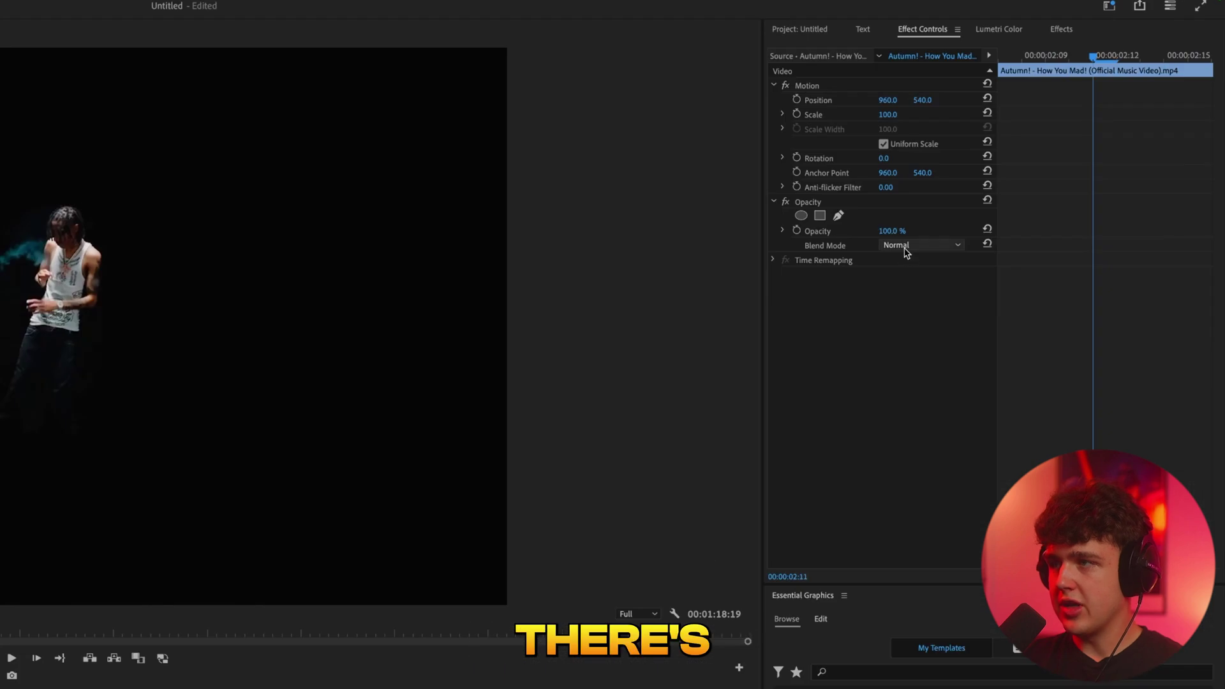
pyautogui.click(918, 245)
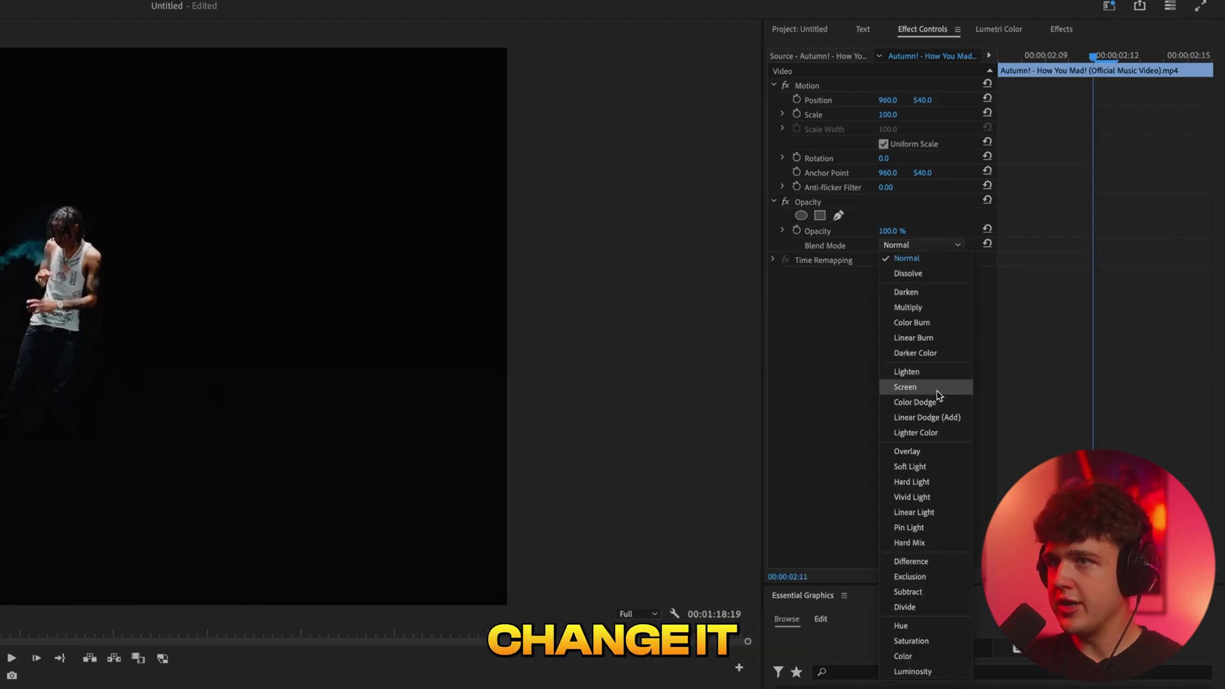
pyautogui.click(905, 387)
# Try shifting the Screen-blended small figure to different places around the foreground performer.
pyautogui.click(828, 88)
pyautogui.moveTo(74, 580); pyautogui.dragTo(327, 575)
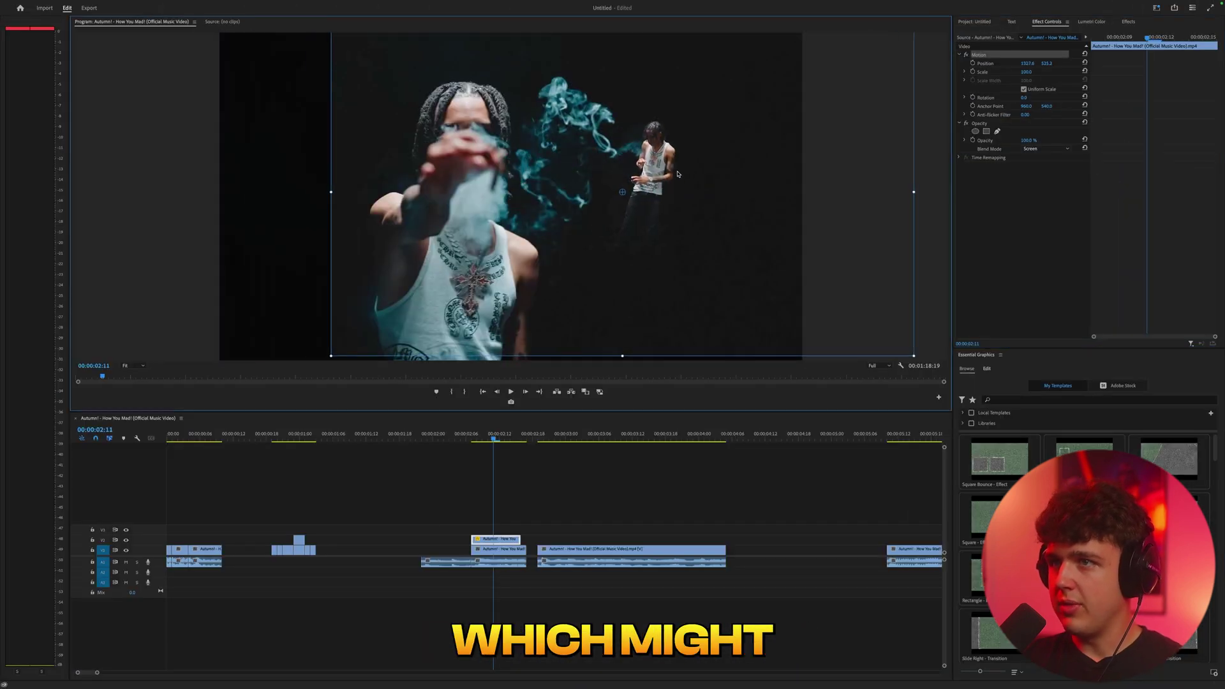
pyautogui.moveTo(546, 241); pyautogui.dragTo(503, 227)
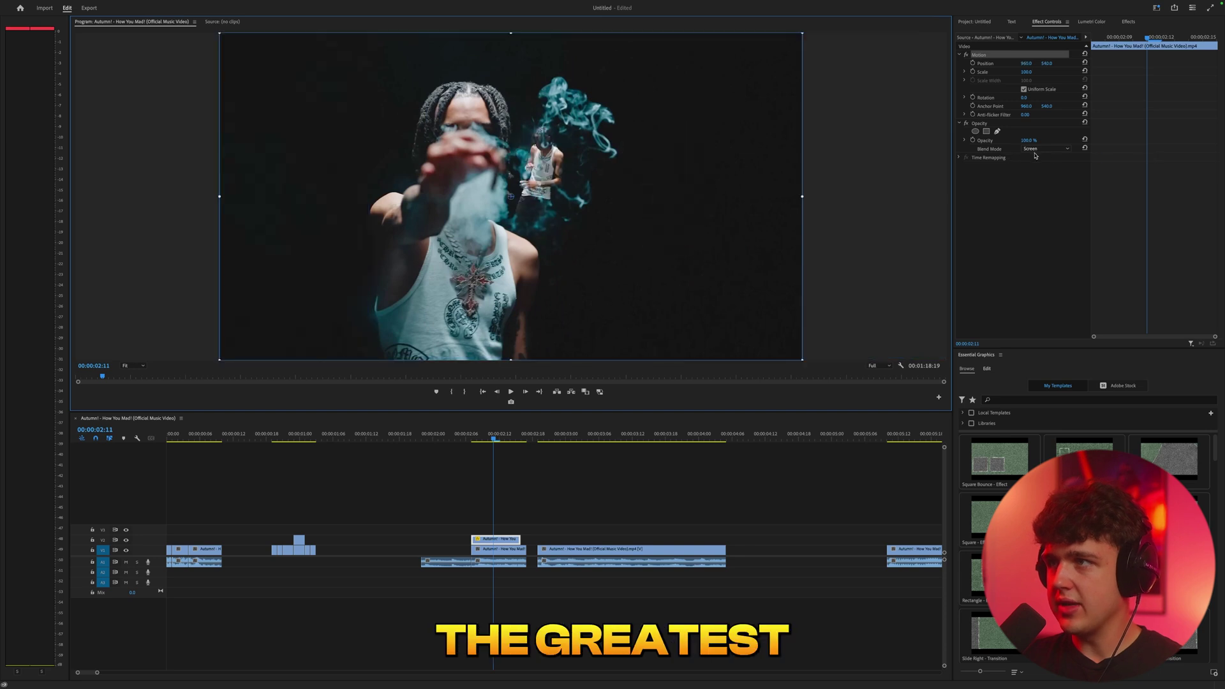
# Move the overlaid small figure into the dark area beside the foreground performer and try the Color Dodge and Linear Dodge (Add) blend modes.
pyautogui.click(1044, 149)
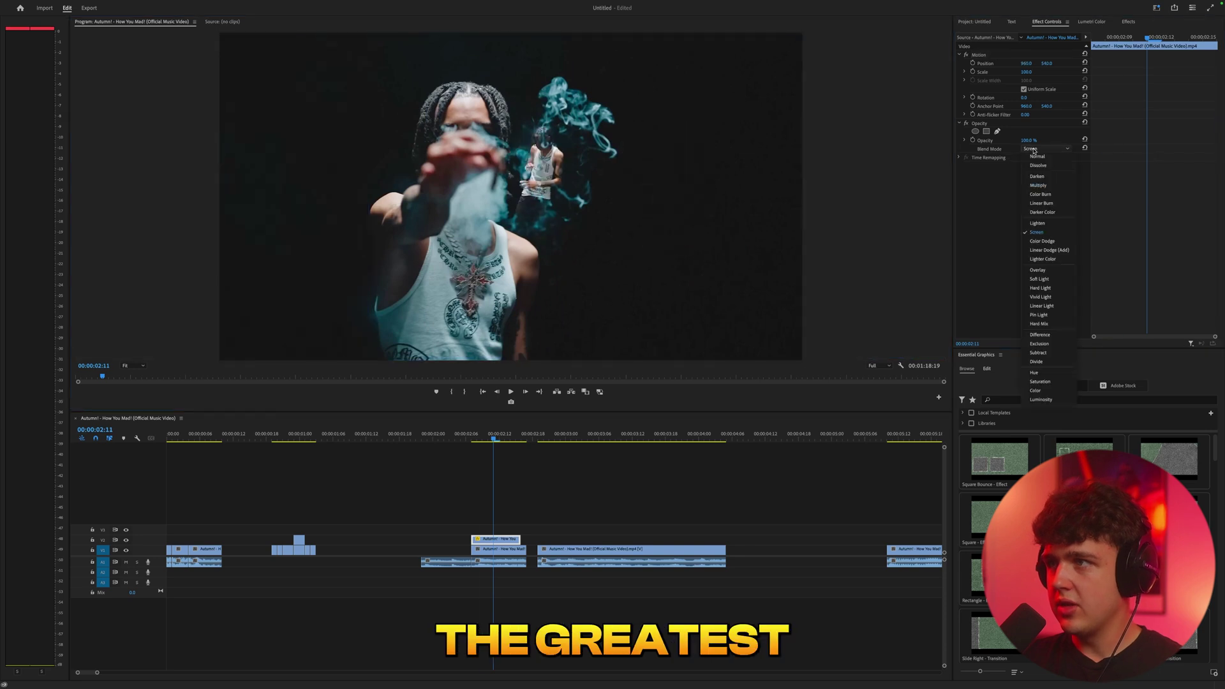
pyautogui.click(1041, 241)
pyautogui.click(983, 55)
pyautogui.moveTo(567, 227); pyautogui.dragTo(716, 227)
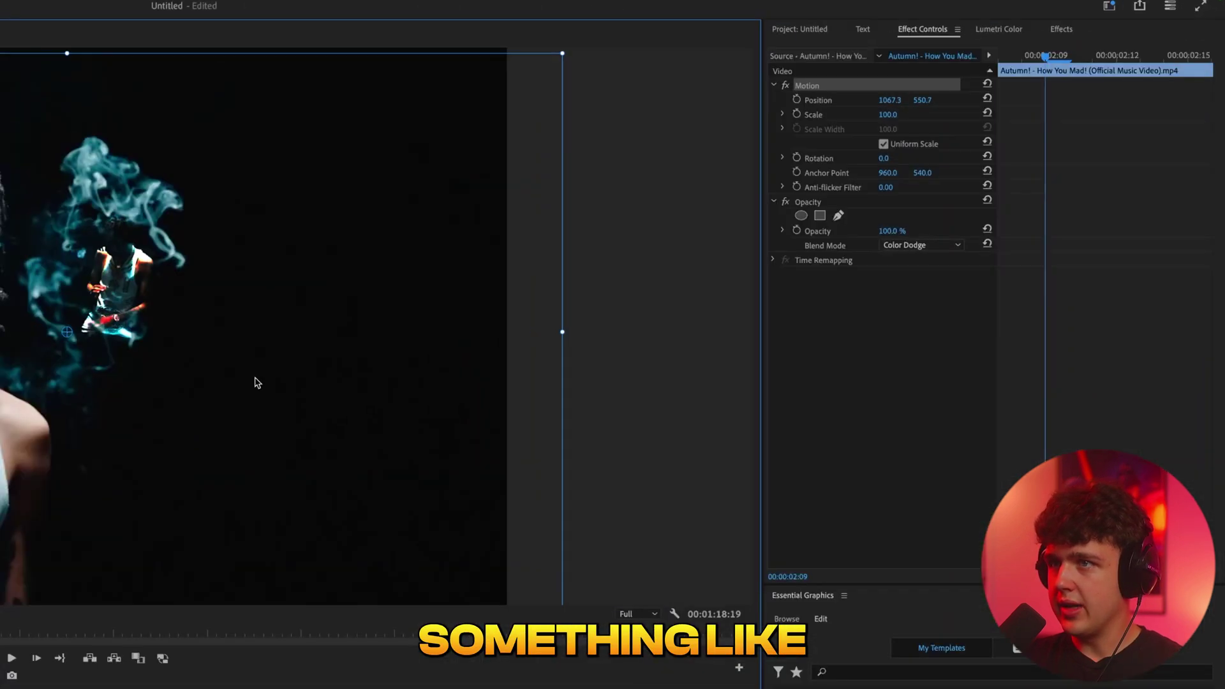
pyautogui.click(912, 248)
pyautogui.click(919, 421)
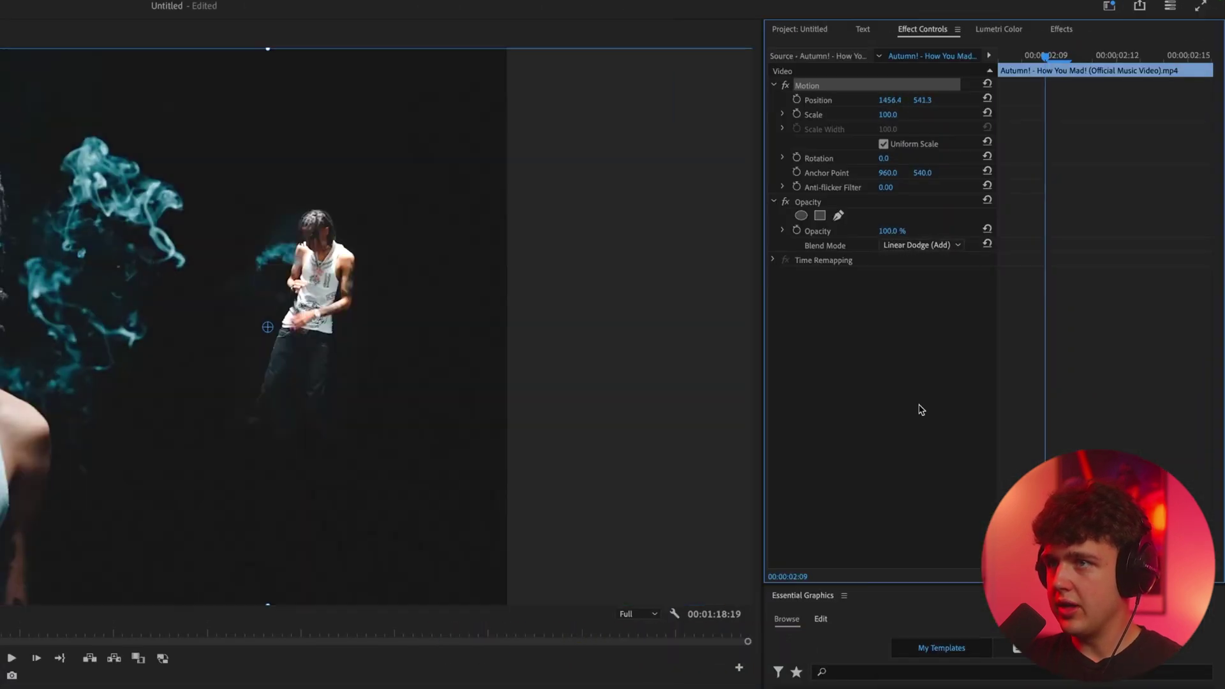
# Set the overlaid figure's blend mode to Lighter Color, enlarge it to about 156.9 scale and place it at about 1417.5, 621.8.
pyautogui.click(921, 247)
pyautogui.click(921, 432)
pyautogui.moveTo(753, 203)
pyautogui.mouseDown()
pyautogui.moveTo(401, 207)
pyautogui.moveTo(762, 204)
pyautogui.mouseUp()
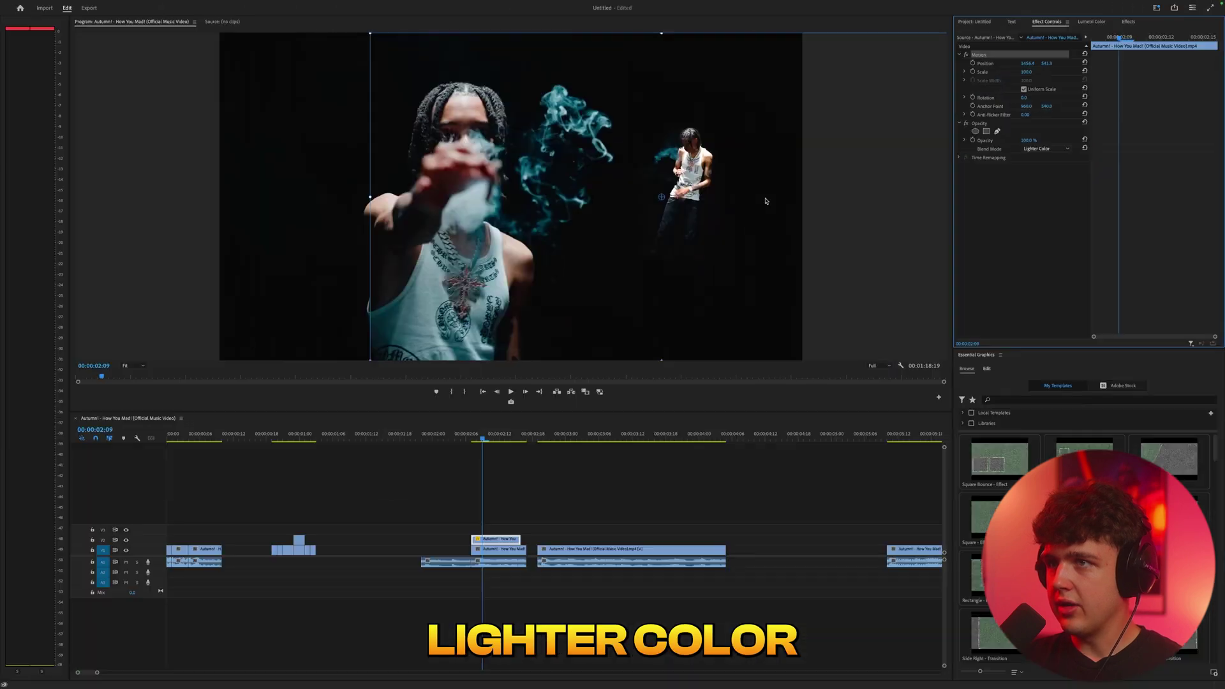
pyautogui.moveTo(665, 296); pyautogui.dragTo(662, 406)
# Play back the layered composite and compare it with the original several-performer shot at about 00:00:03:00.
pyautogui.press('space')
pyautogui.press('space')
pyautogui.moveTo(524, 439); pyautogui.dragTo(485, 454)
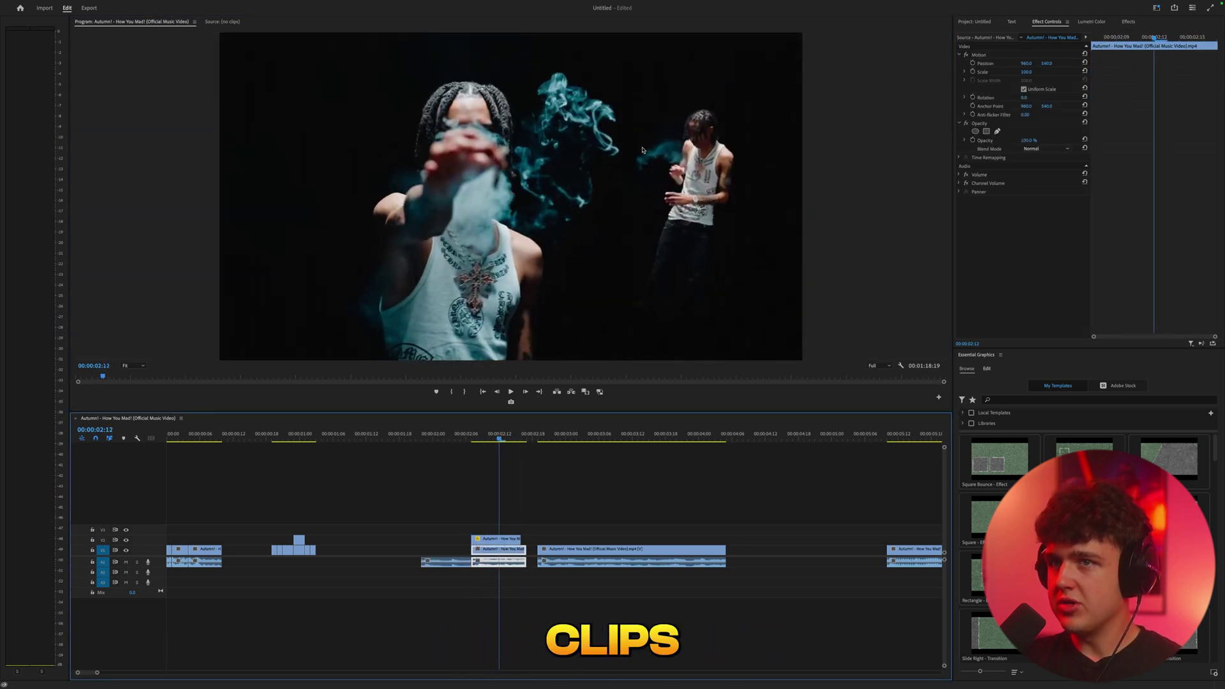
pyautogui.click(564, 438)
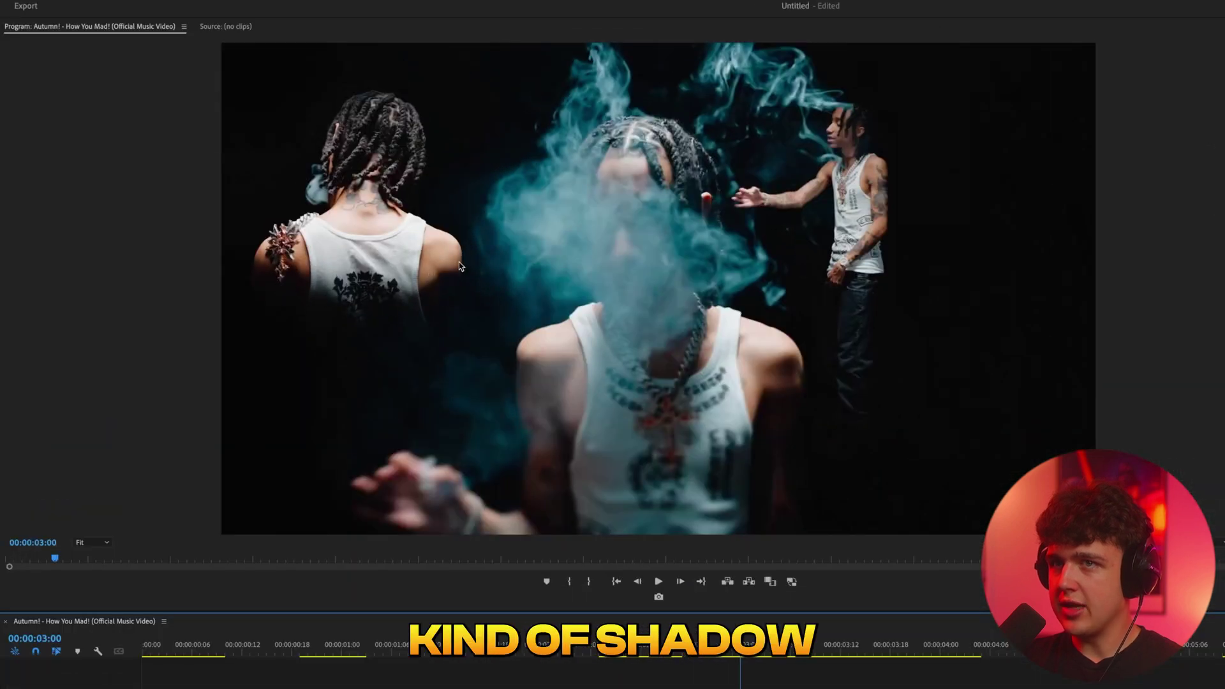
pyautogui.press('space')
pyautogui.press('space')
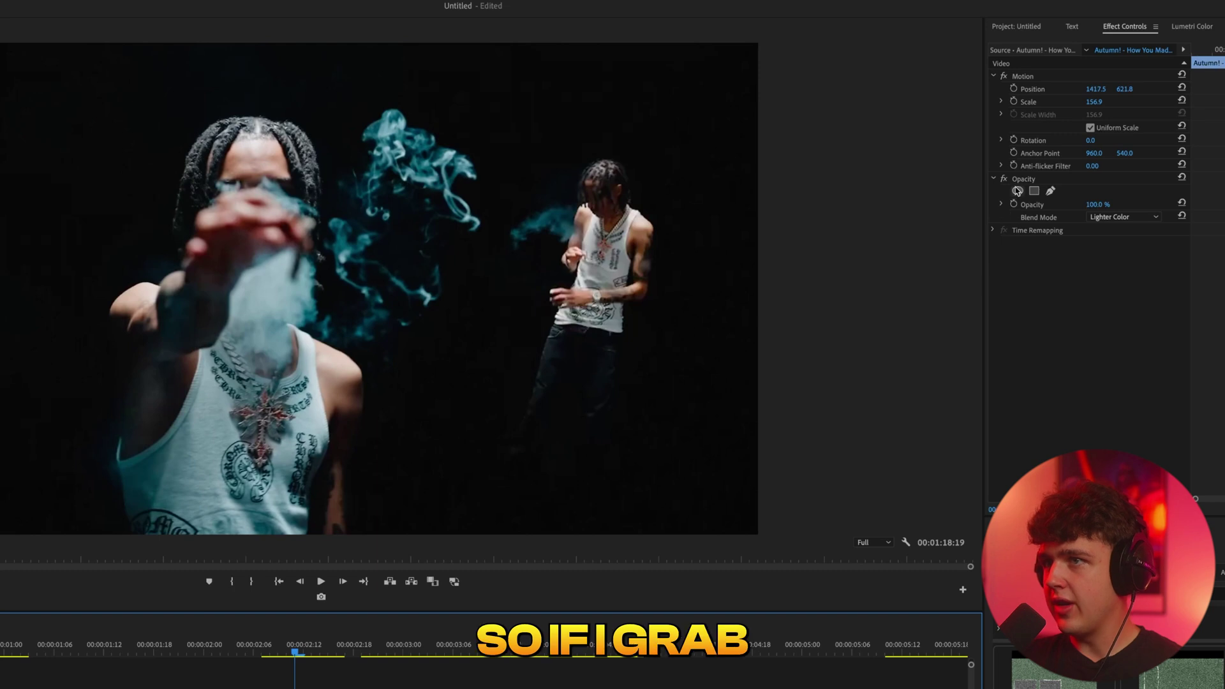
# Add an elliptical opacity mask around the overlaid figure's upper body, with mask expansion about -70.1 and a soft feather fading out the legs.
pyautogui.click(1017, 190)
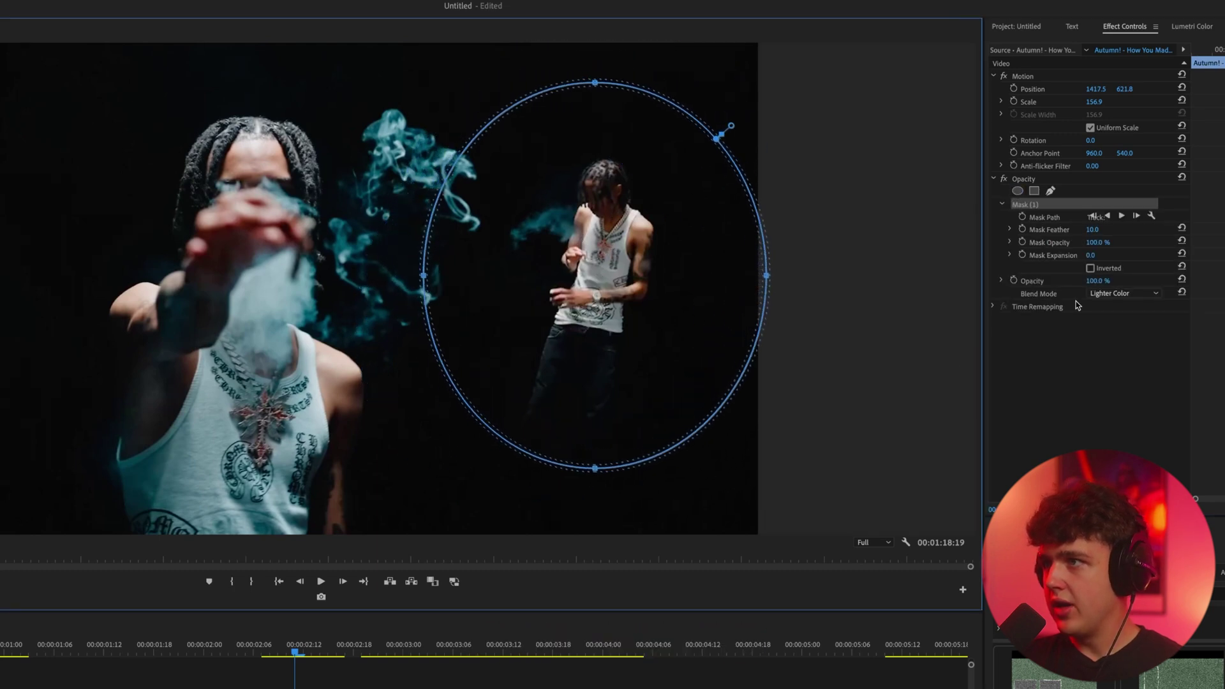
pyautogui.moveTo(1109, 256); pyautogui.dragTo(1008, 256)
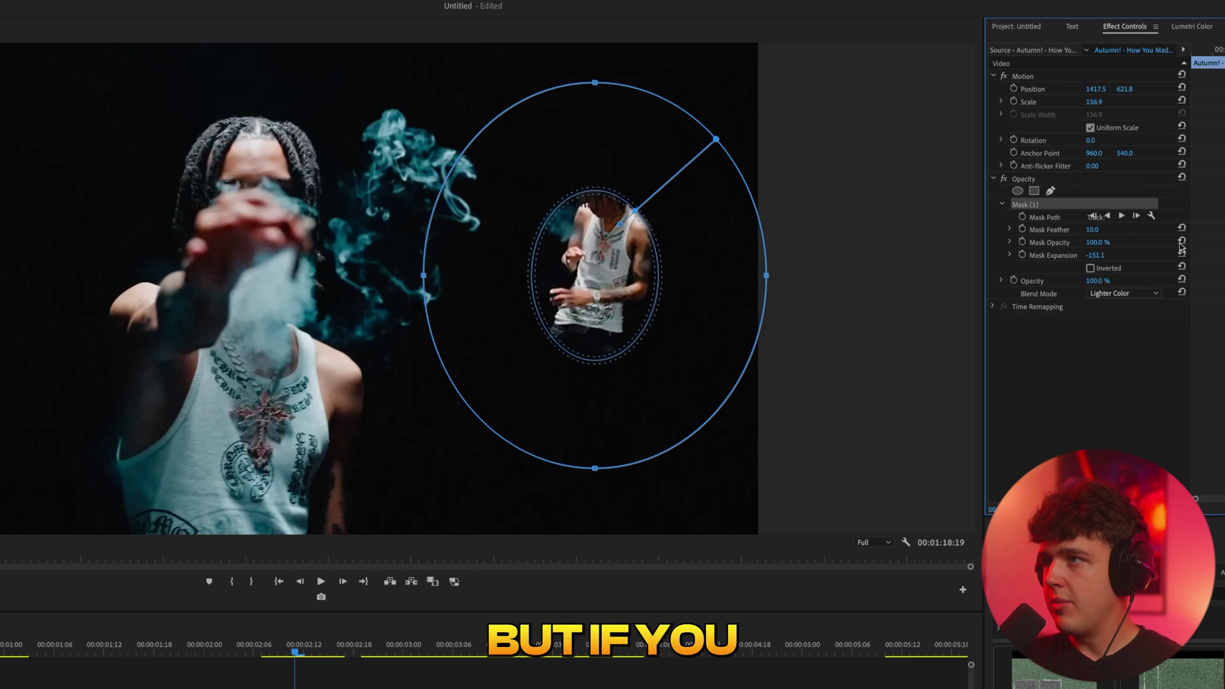
pyautogui.moveTo(1092, 229); pyautogui.dragTo(1087, 255)
pyautogui.moveTo(593, 300); pyautogui.dragTo(600, 186)
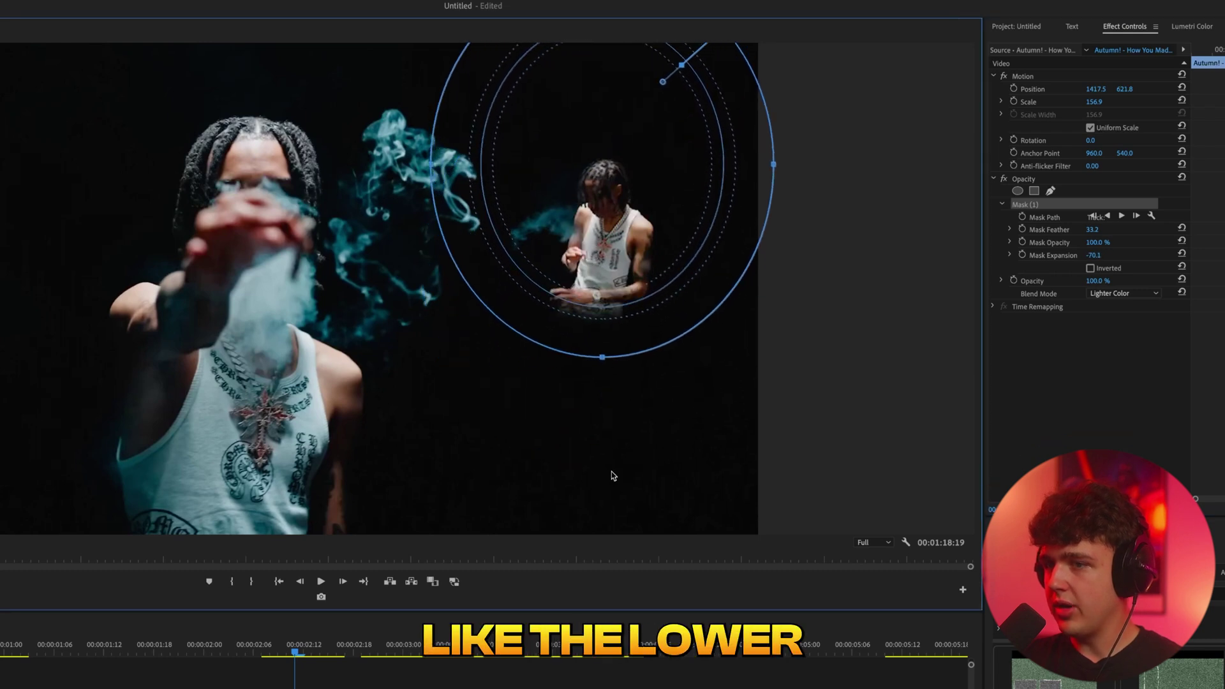
pyautogui.click(545, 662)
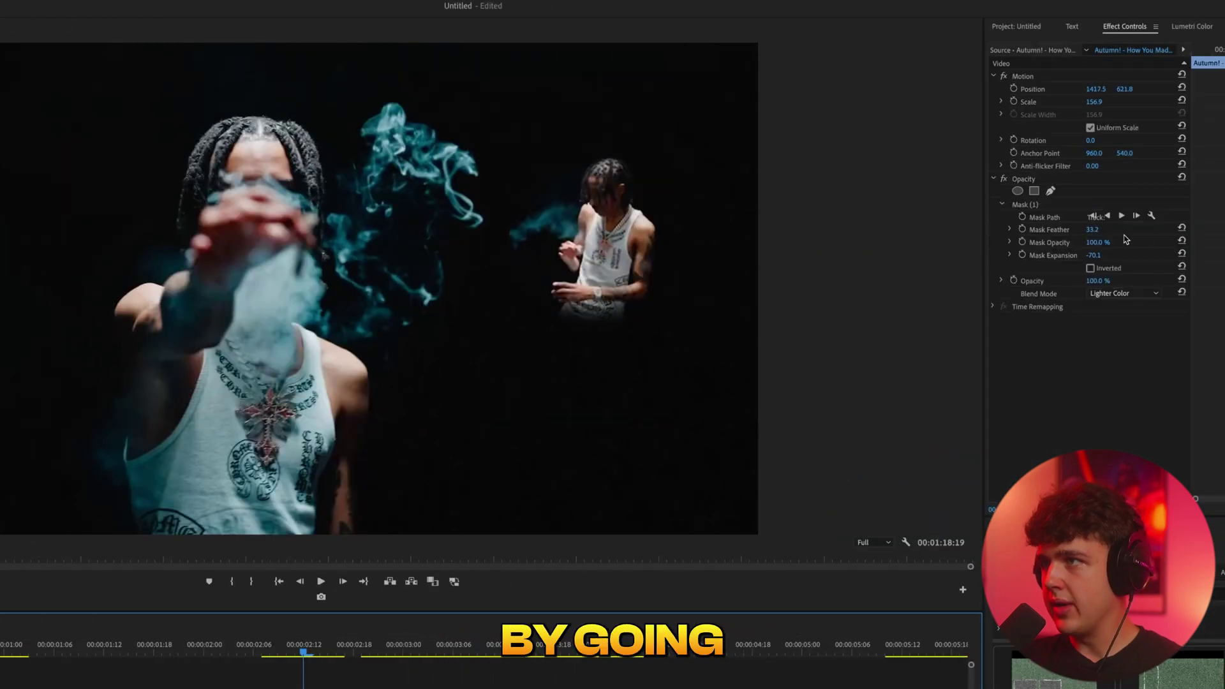
pyautogui.moveTo(1099, 231); pyautogui.dragTo(1111, 231)
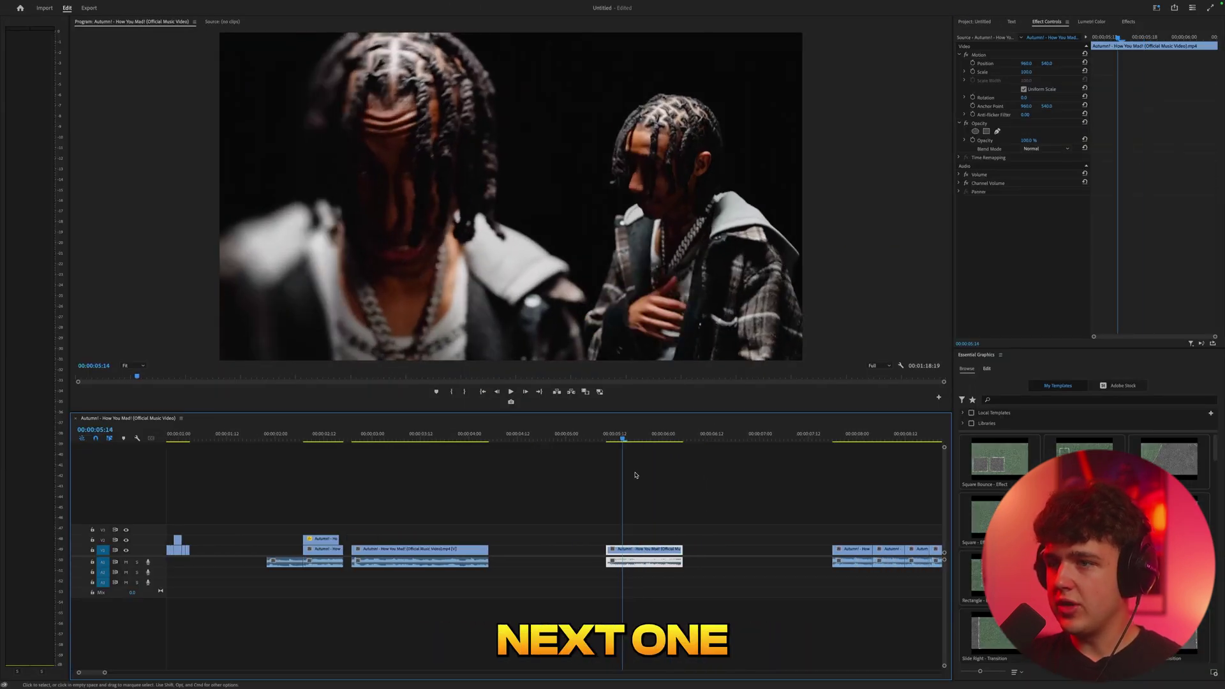
# Examine the two-performer shot around 00:00:05:14 and the small-figure shots from 00:00:09:02 back to about 00:00:07:21.
pyautogui.moveTo(624, 439); pyautogui.dragTo(646, 439)
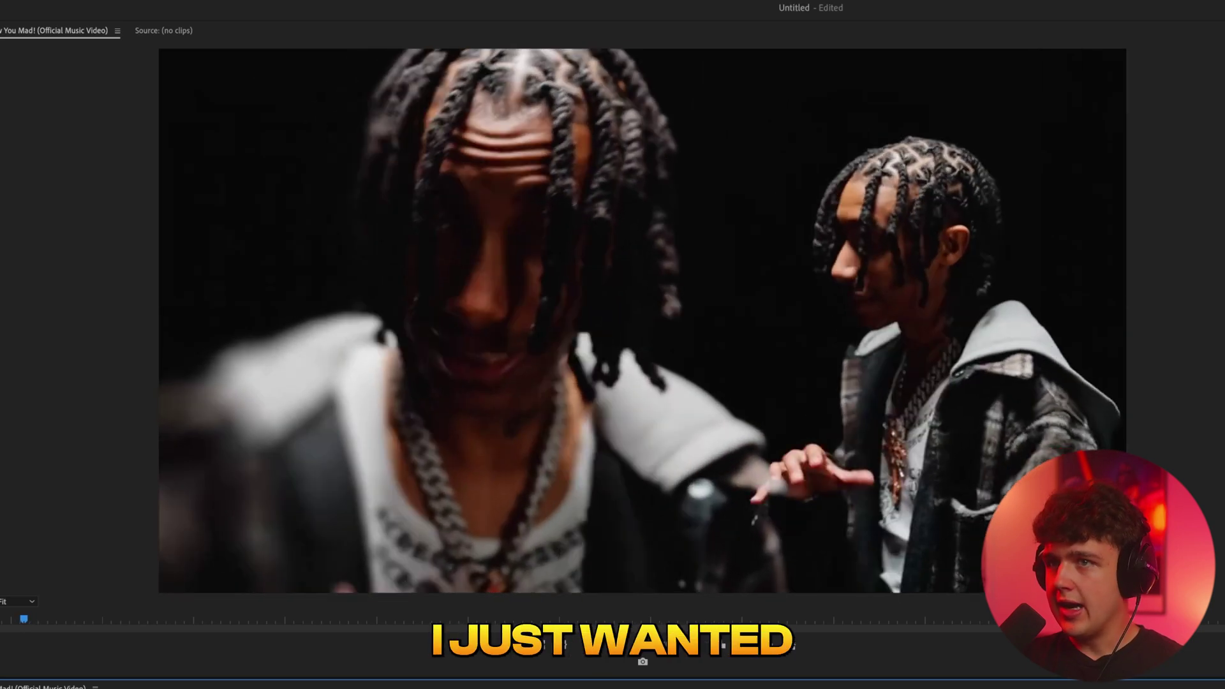
pyautogui.press('space')
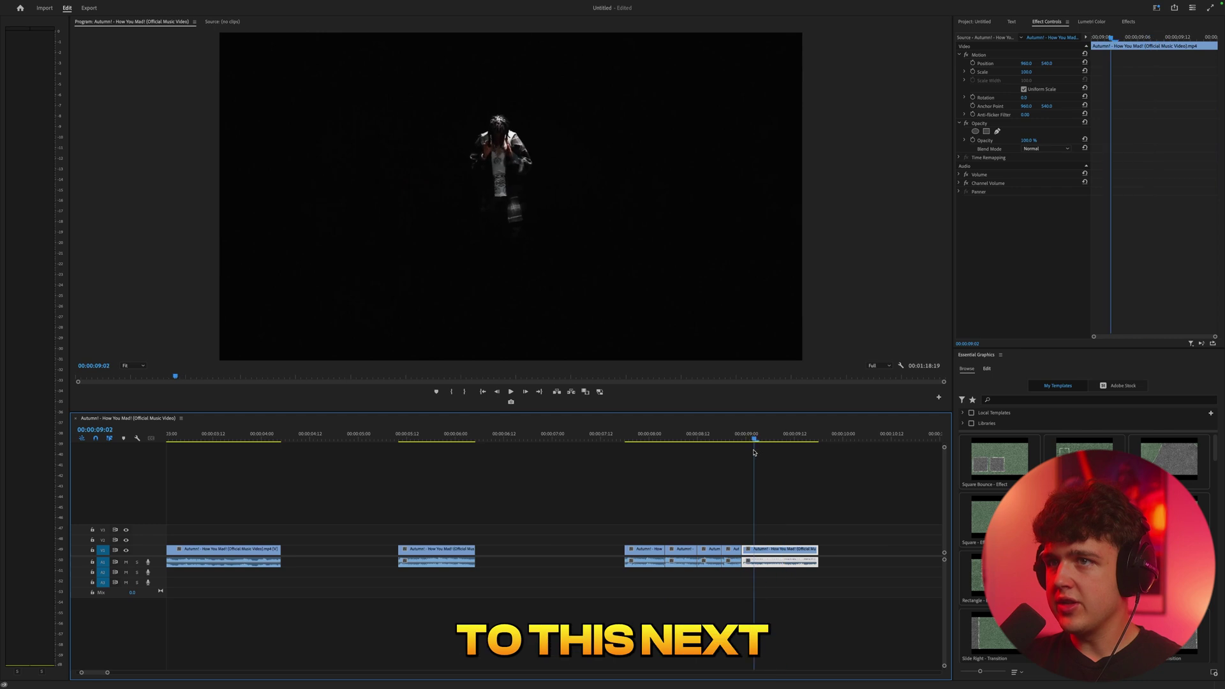
pyautogui.moveTo(753, 451); pyautogui.dragTo(646, 453)
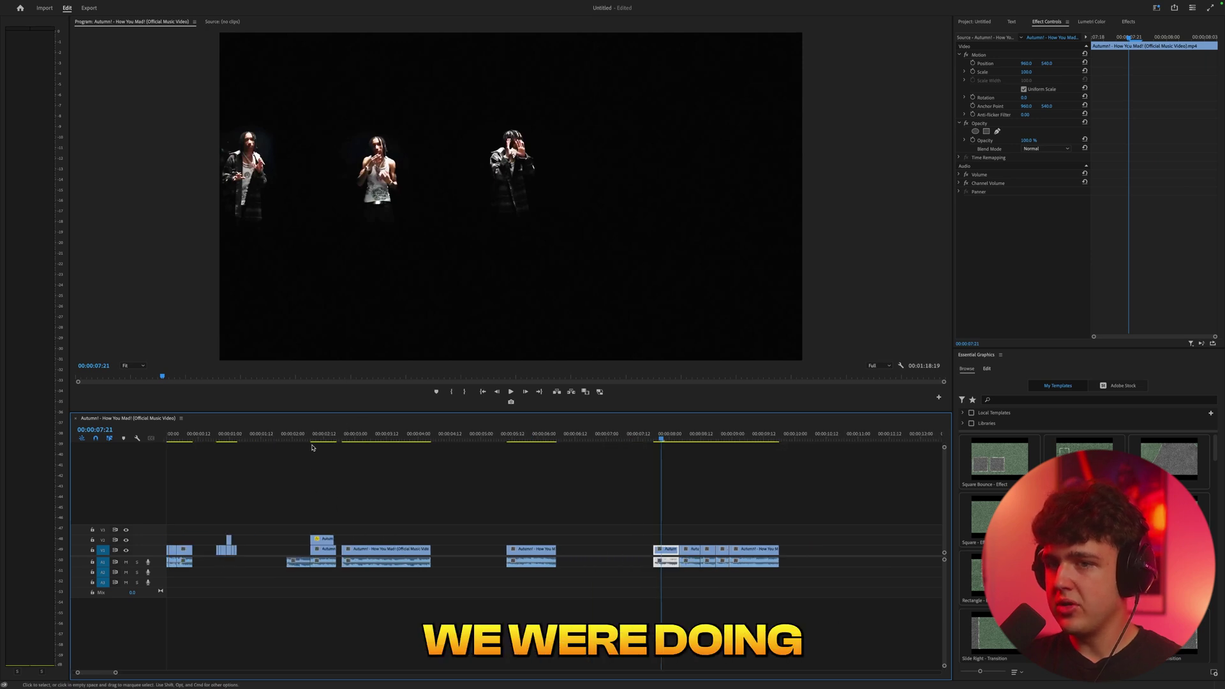
# Copy the masked figure clip from 00:00:02:10 above the multi-figure shot at about 00:00:07:19 and scale the copy down.
pyautogui.click(321, 440)
pyautogui.press('Left')
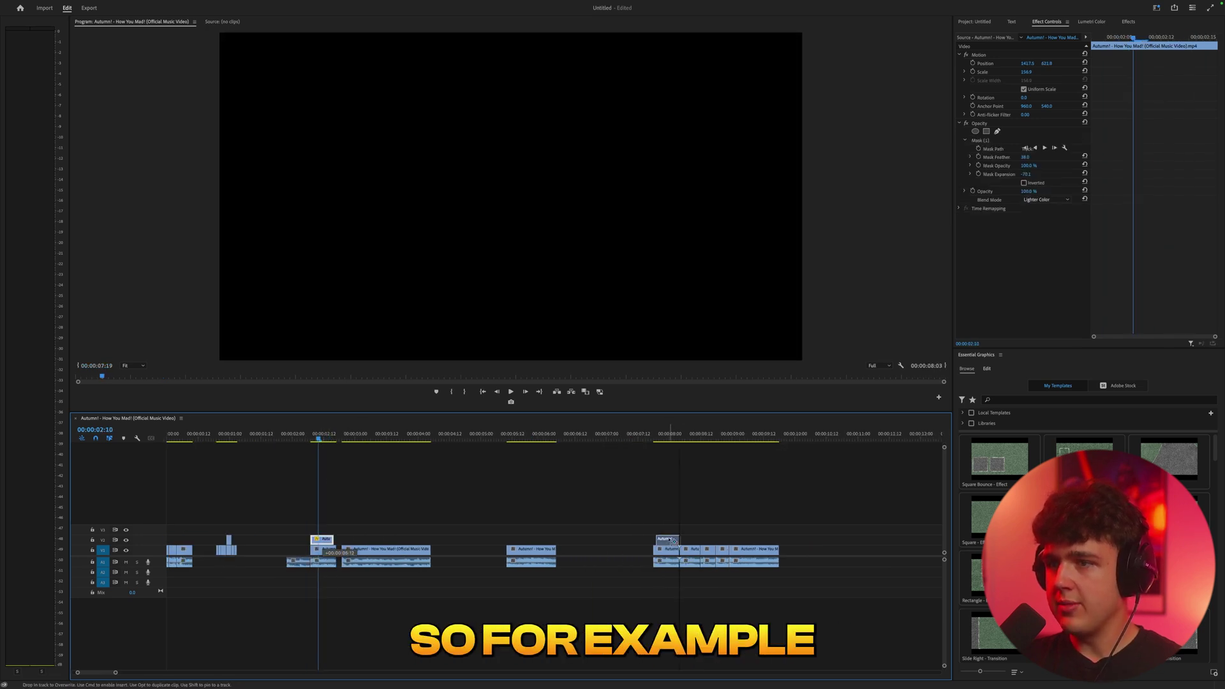
pyautogui.click(663, 440)
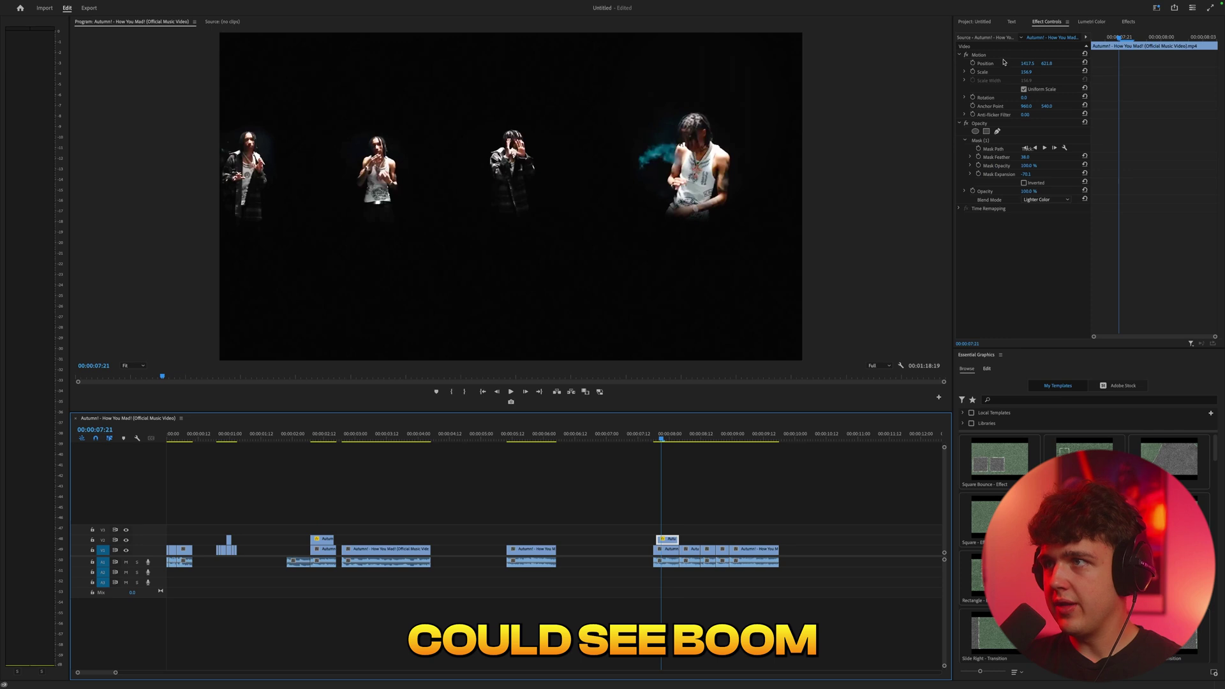
pyautogui.click(979, 55)
pyautogui.moveTo(741, 137); pyautogui.dragTo(612, 320)
pyautogui.moveTo(1026, 72); pyautogui.dragTo(1005, 72)
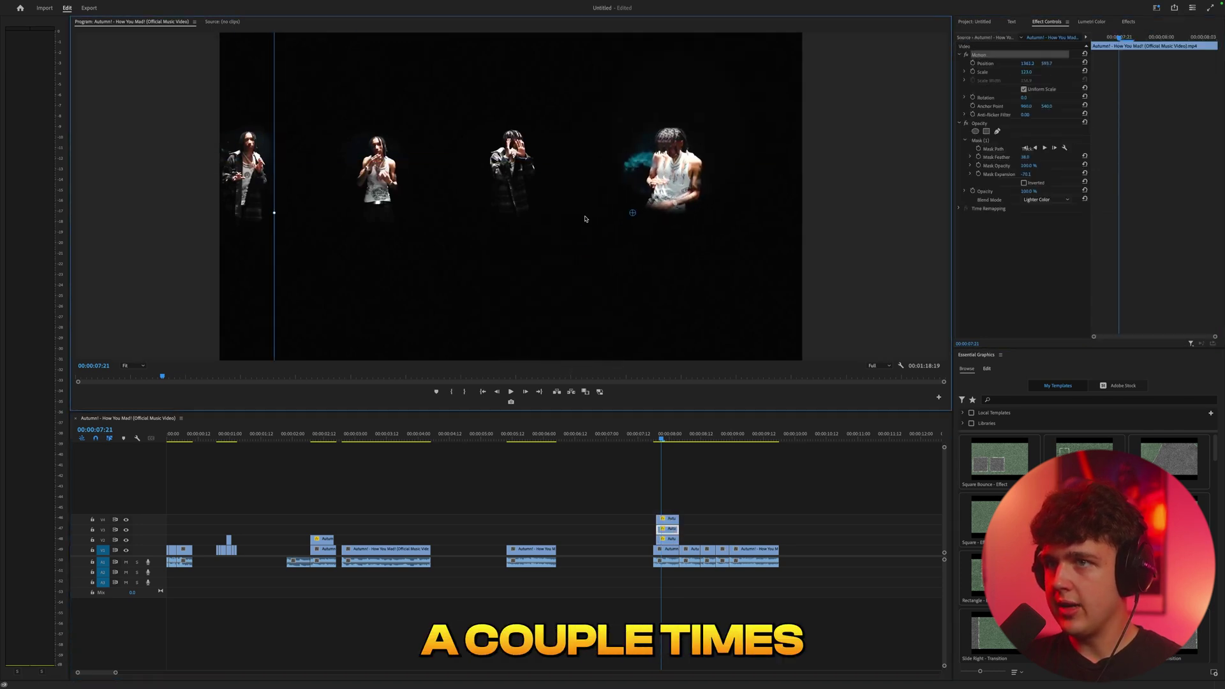
# Reposition the stacked duplicates of the masked figure so one sits in the upper left of the frame and another near the lower centre.
pyautogui.moveTo(677, 205); pyautogui.dragTo(121, 256)
pyautogui.click(668, 519)
pyautogui.click(979, 55)
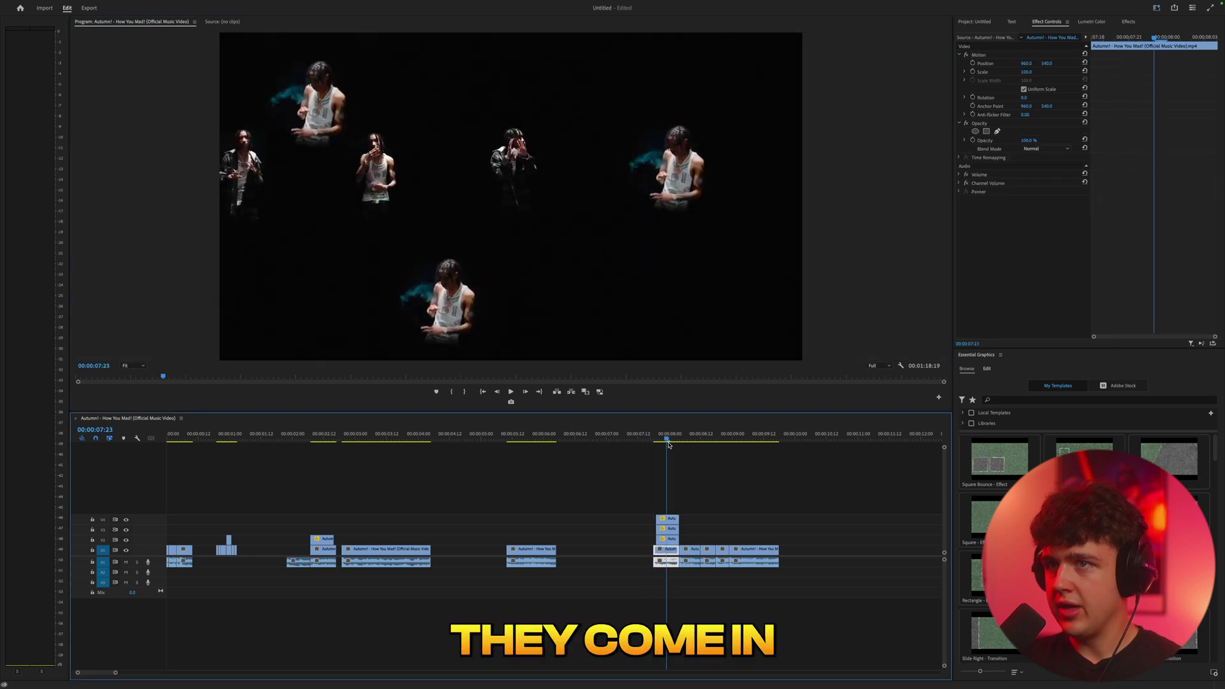
# Stagger the stacked figure copies by trimming the topmost copy's start by two frames and shortening the end of the lowest copy.
pyautogui.moveTo(617, 519); pyautogui.dragTo(650, 540)
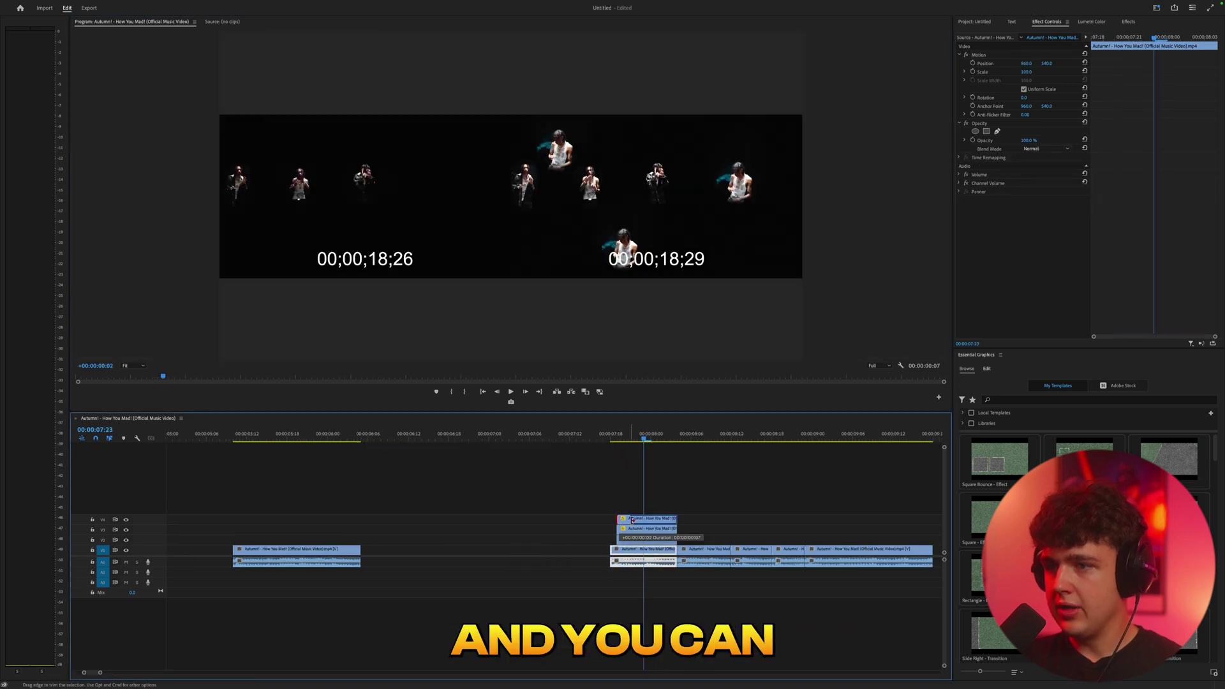
pyautogui.moveTo(628, 439); pyautogui.dragTo(679, 476)
pyautogui.moveTo(714, 499); pyautogui.dragTo(642, 543)
pyautogui.moveTo(613, 439); pyautogui.dragTo(614, 471)
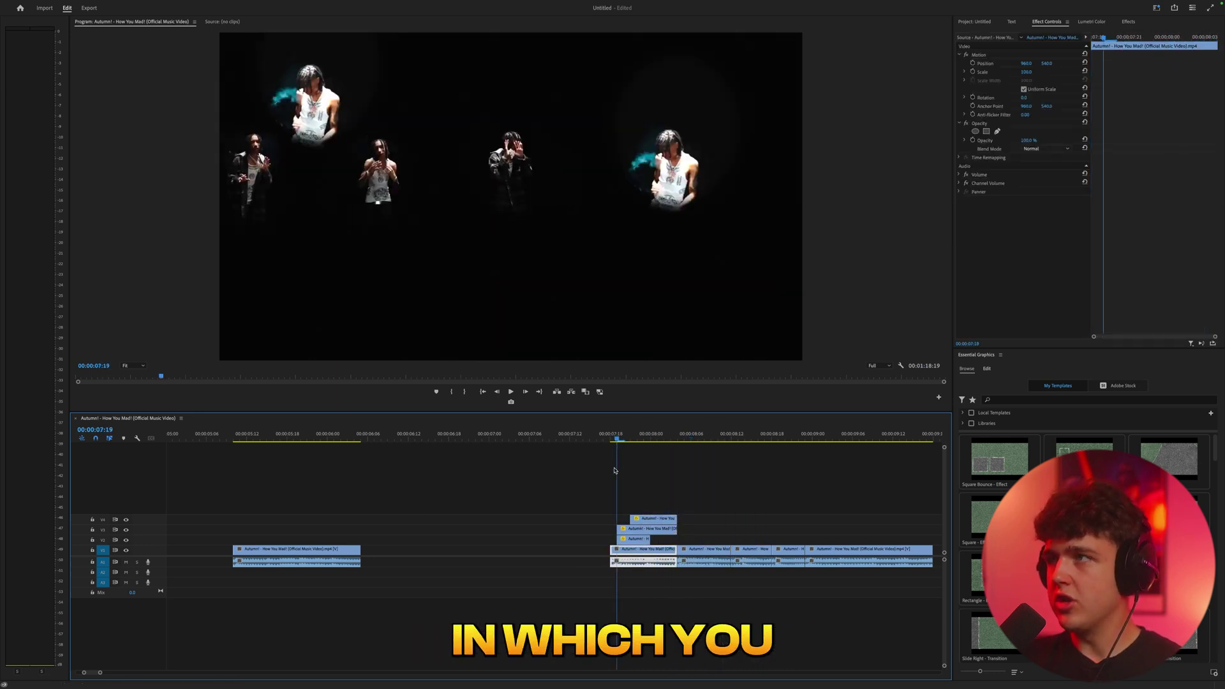
# Create a 1920 x 1080, 23.976 fps adjustment layer and place it above all clips of the multi-figure section starting at 00:00:07:18.
pyautogui.click(974, 21)
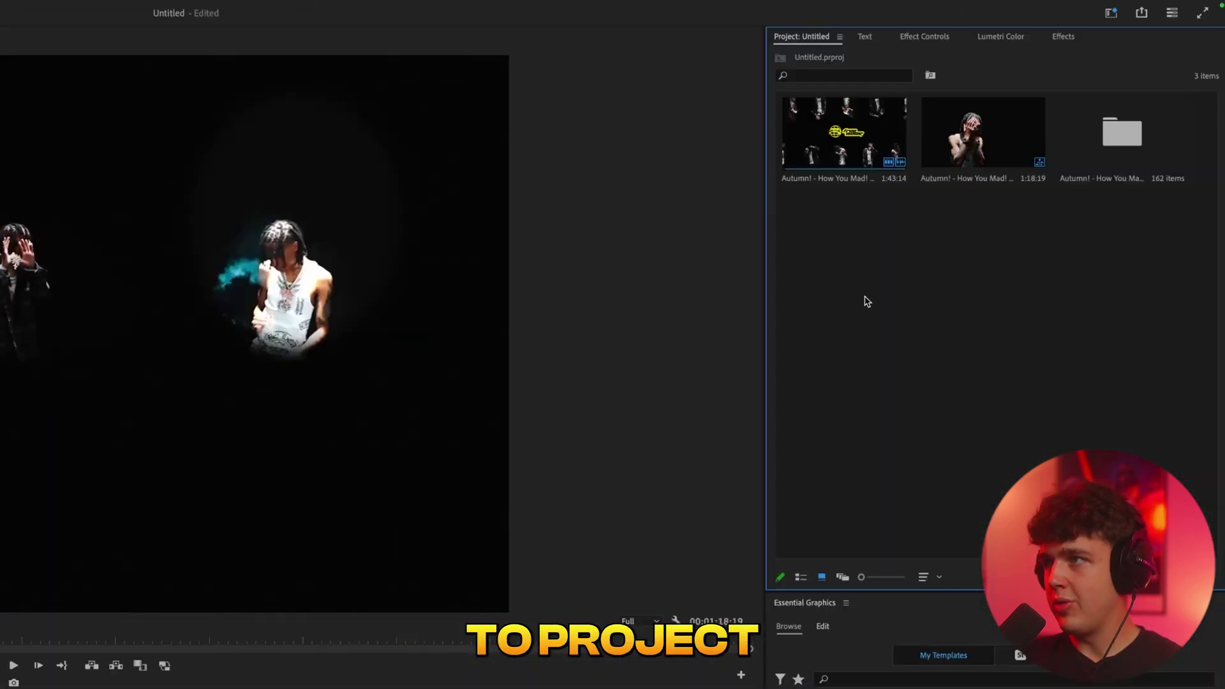
pyautogui.rightClick(867, 301)
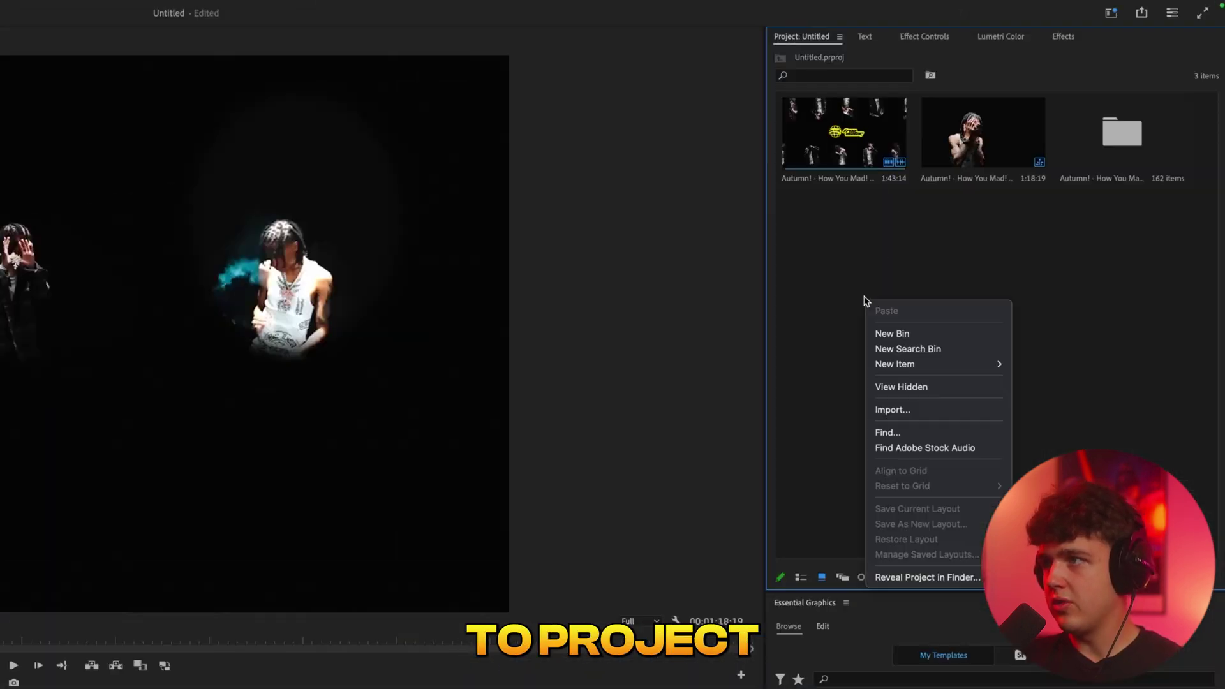
pyautogui.moveTo(927, 365)
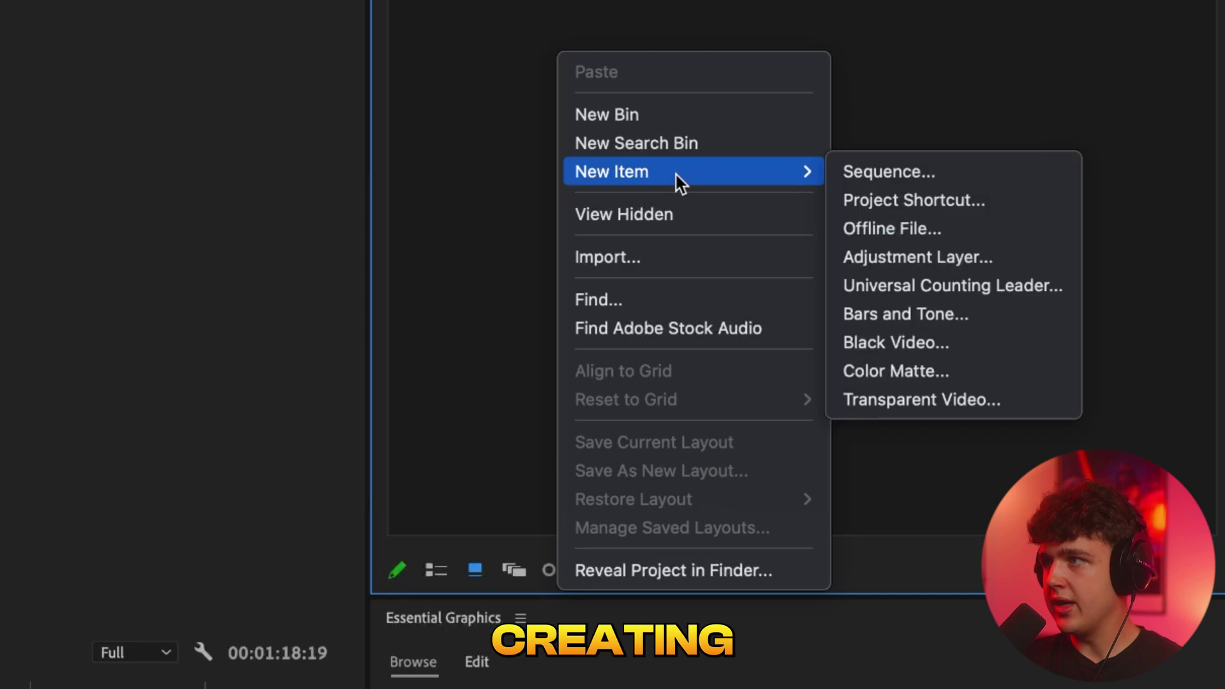
pyautogui.click(951, 262)
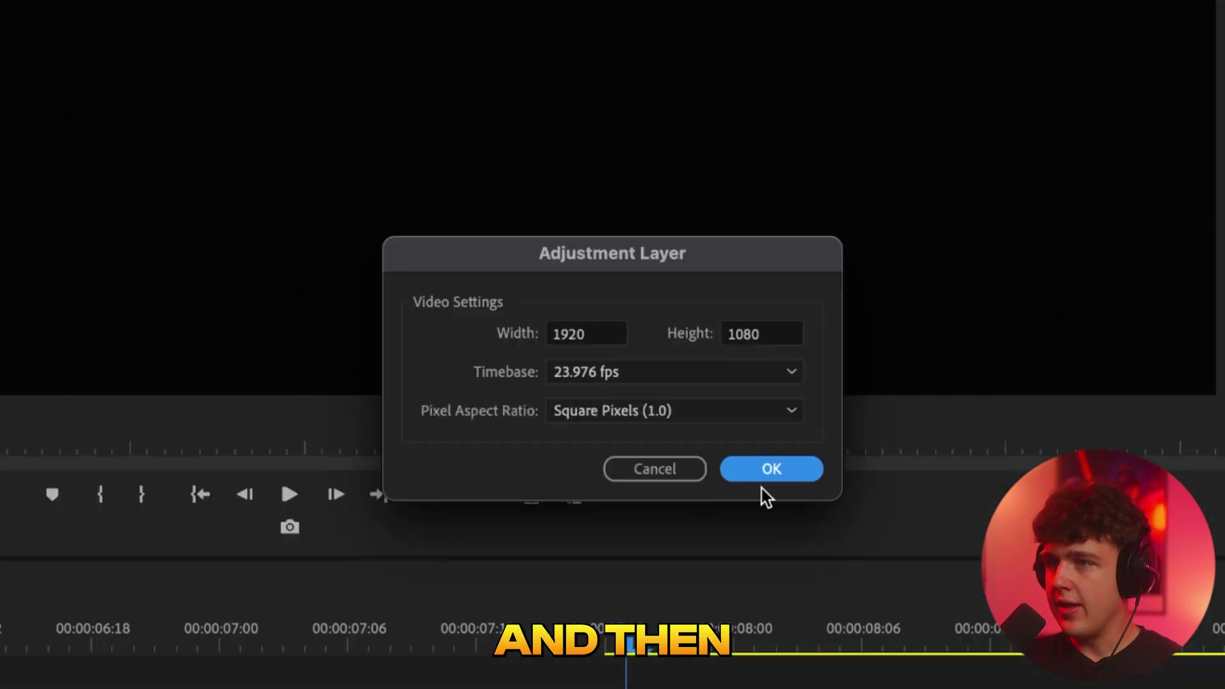
pyautogui.click(769, 473)
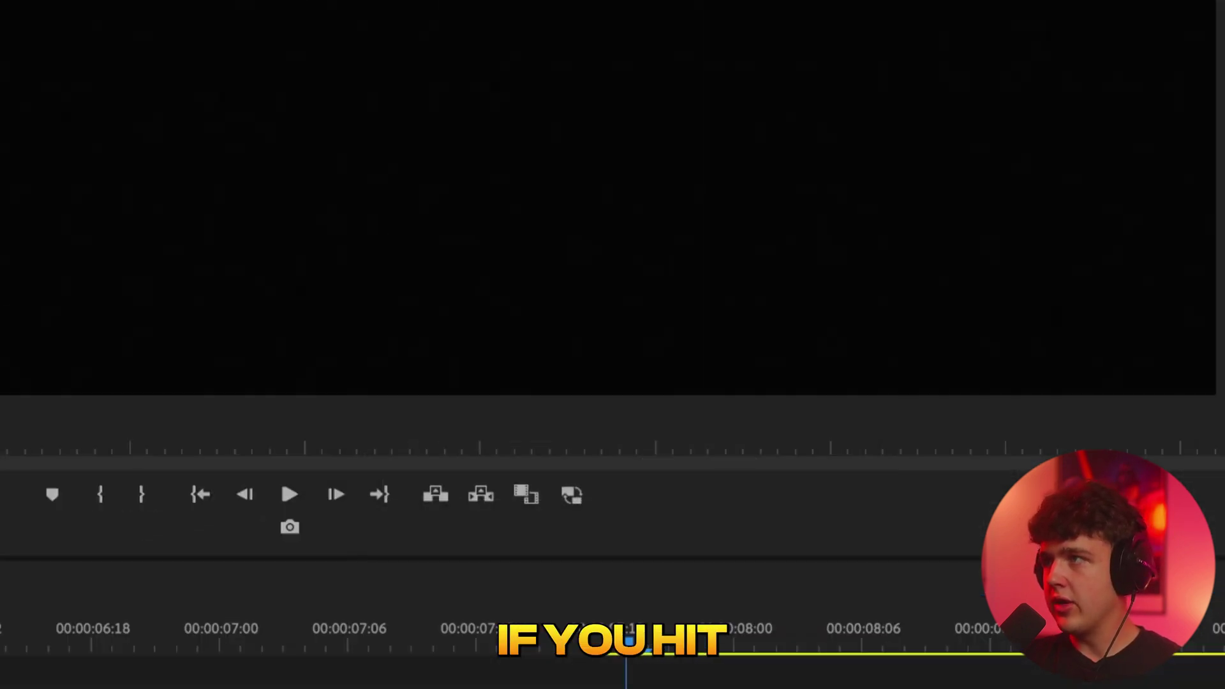
pyautogui.moveTo(1150, 132); pyautogui.dragTo(840, 524)
pyautogui.press('-')
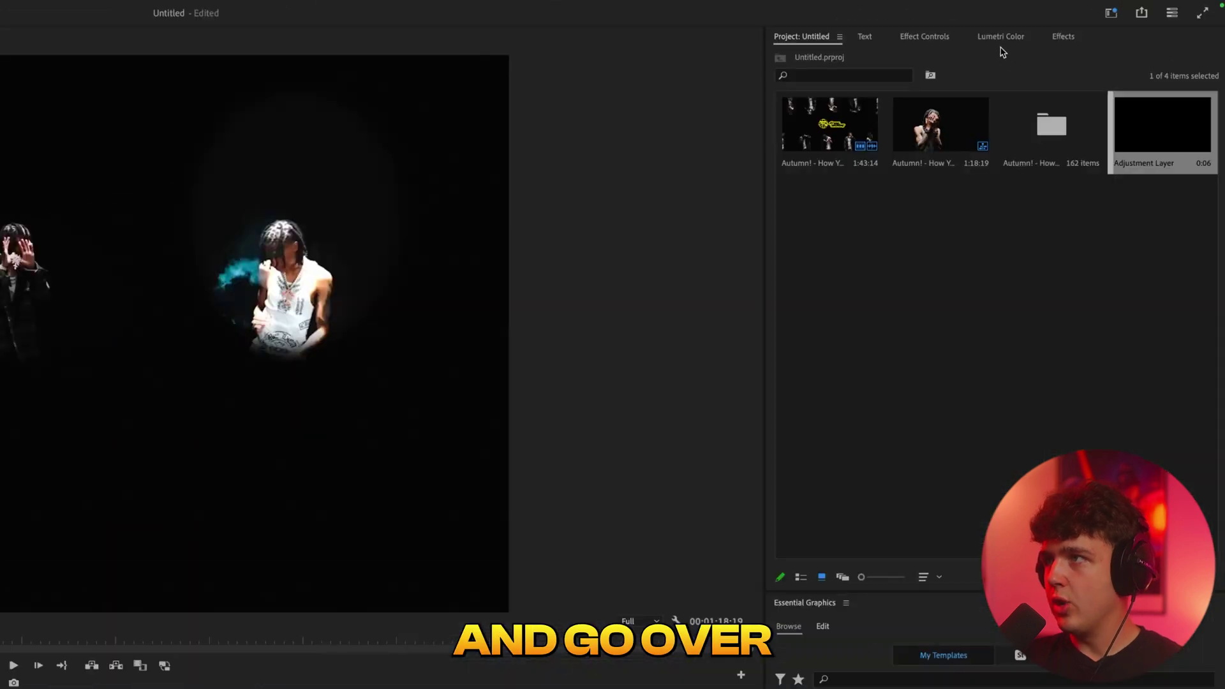
# Find the Distort Transform effect, apply it to the adjustment layer and show its effect settings.
pyautogui.click(1127, 23)
pyautogui.write('transf')
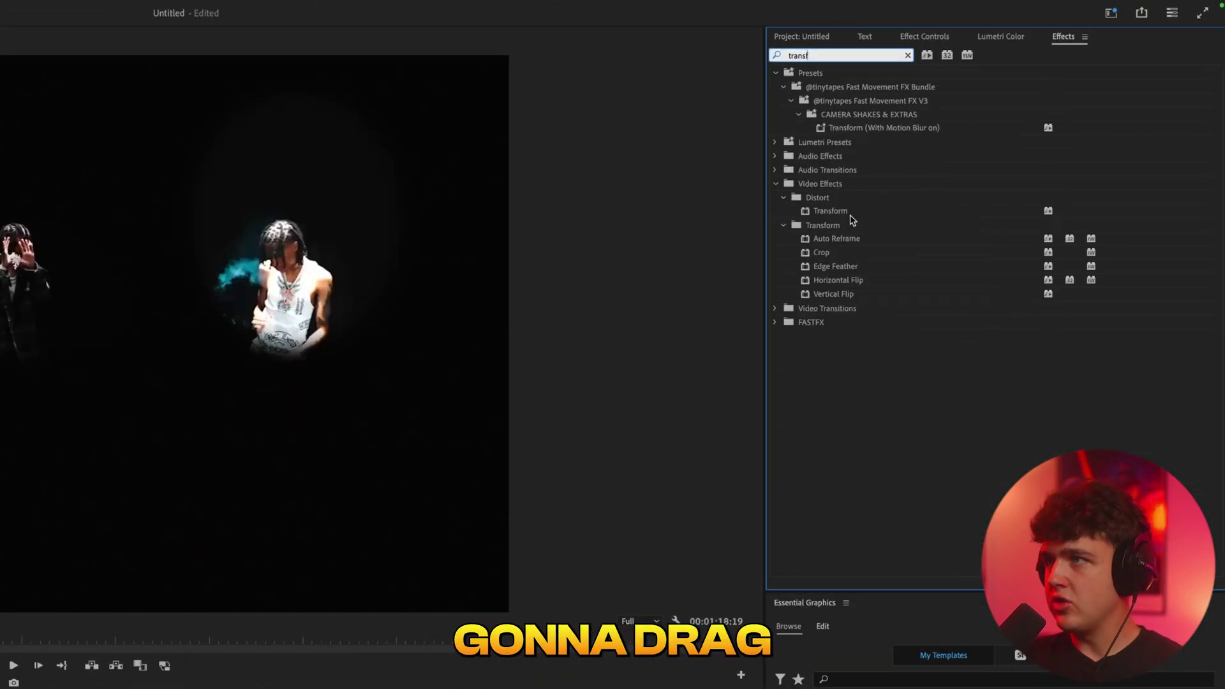
pyautogui.moveTo(849, 215); pyautogui.dragTo(697, 509)
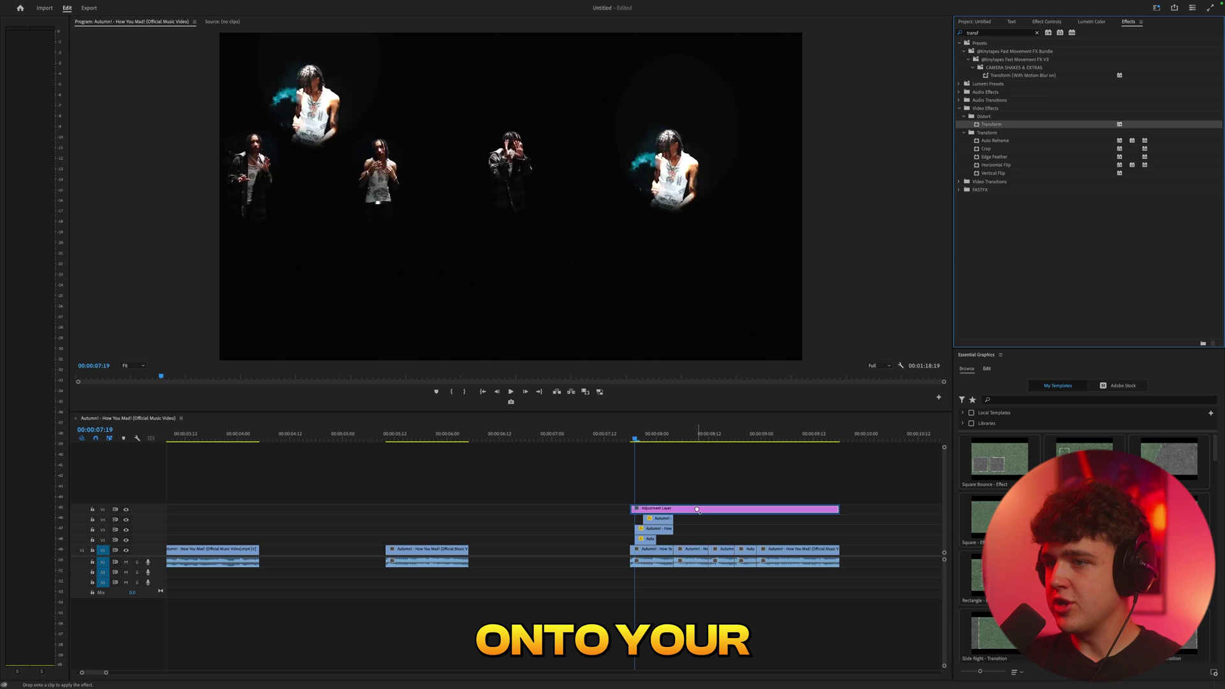
pyautogui.click(1047, 21)
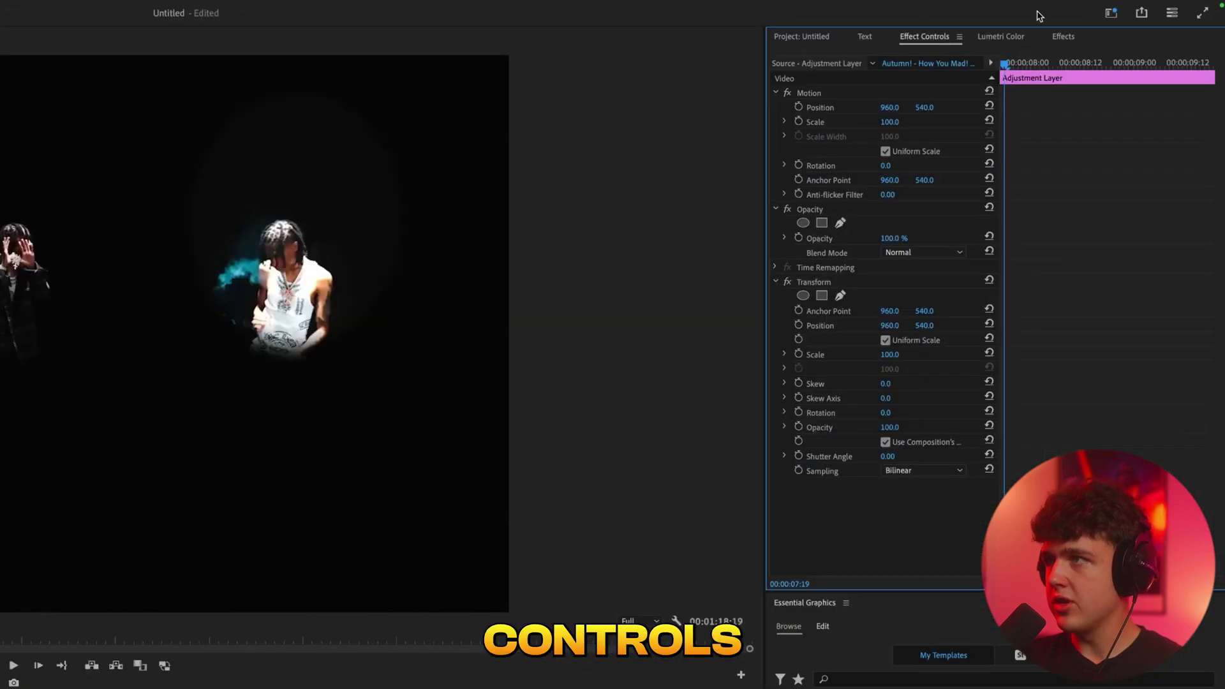
# Keyframe the Transform scale from 100 at the adjustment layer's start to a larger value at 00:00:09:17.
pyautogui.press('Left')
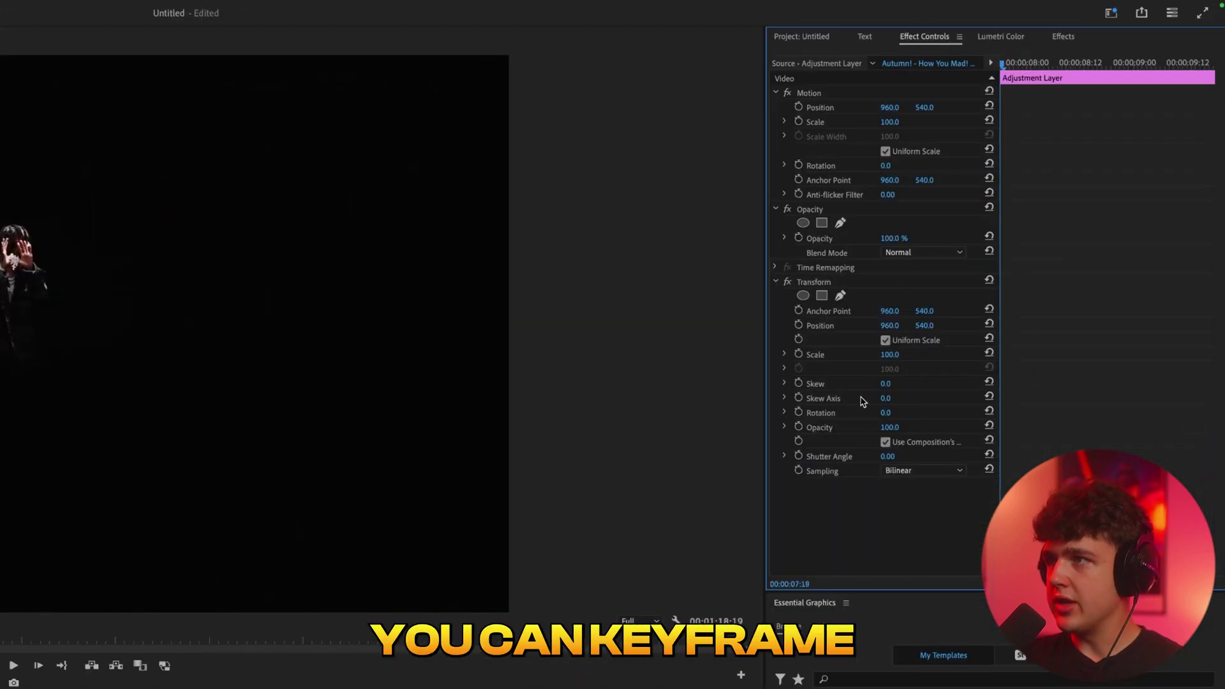
pyautogui.moveTo(1147, 68); pyautogui.dragTo(1209, 69)
pyautogui.moveTo(889, 355); pyautogui.dragTo(911, 355)
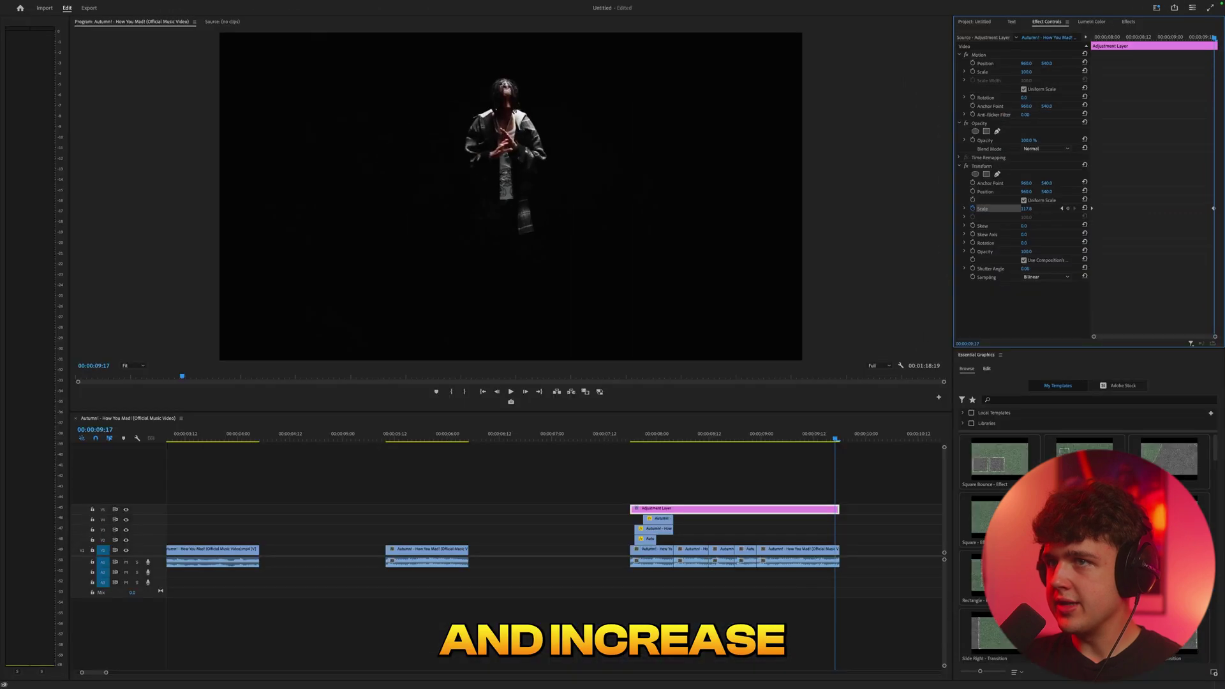
pyautogui.moveTo(1037, 208); pyautogui.dragTo(1046, 208)
# Play and scrub through the multi-figure section to review the zoom, and reselect the adjustment layer.
pyautogui.moveTo(1214, 38); pyautogui.dragTo(1064, 42)
pyautogui.press('space')
pyautogui.press('space')
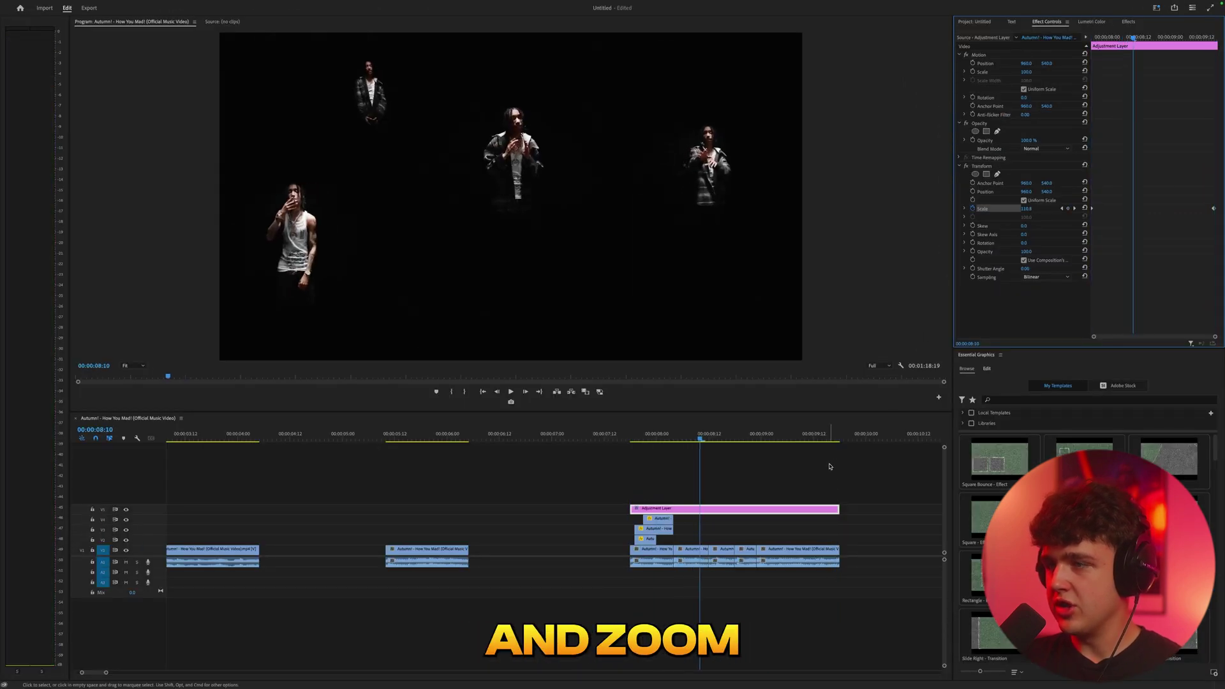
pyautogui.moveTo(700, 439); pyautogui.dragTo(670, 472)
pyautogui.click(698, 527)
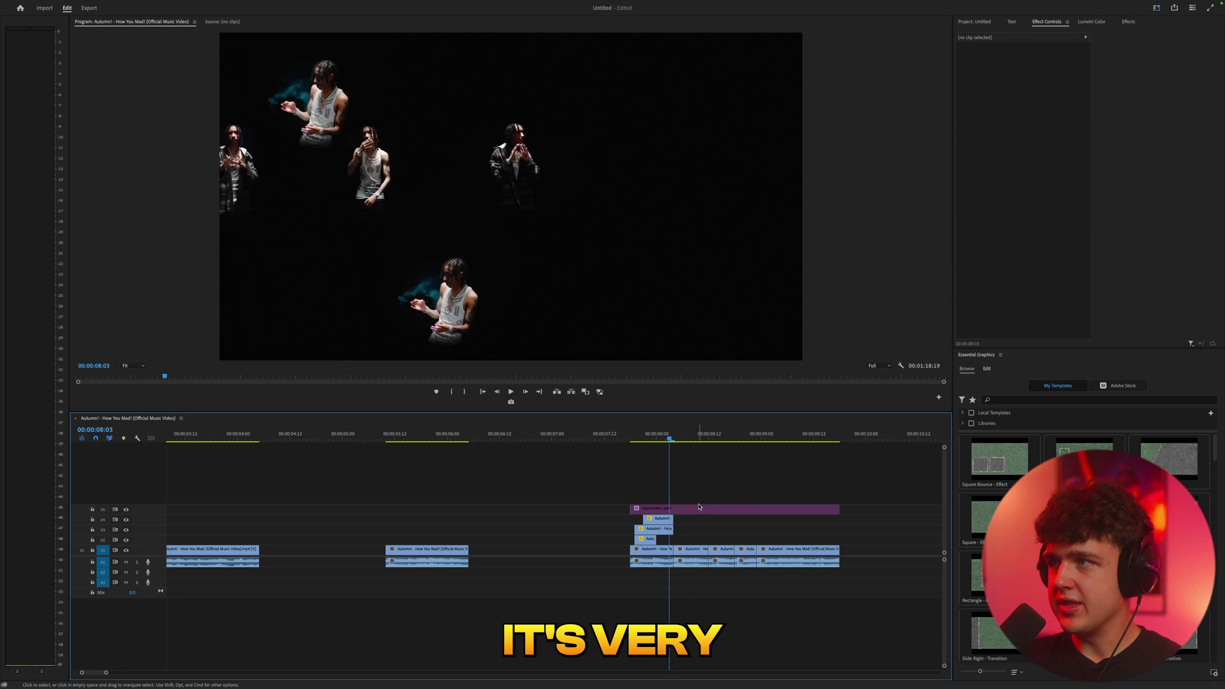
pyautogui.click(759, 509)
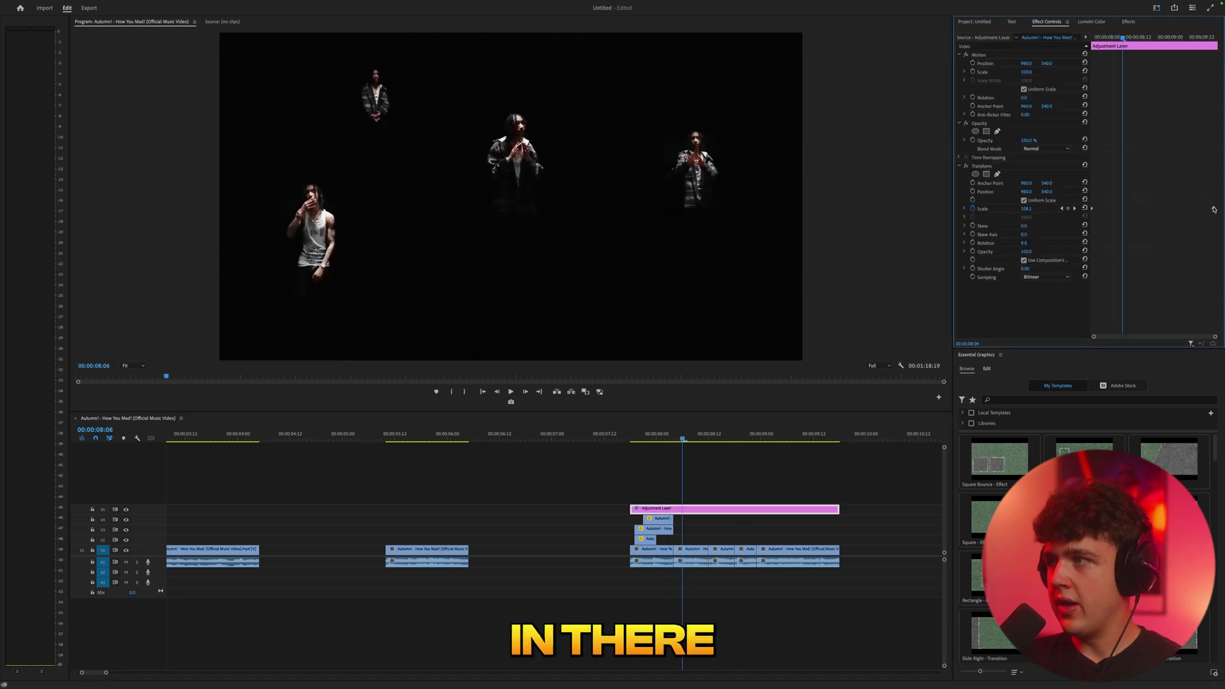
# Set the adjustment layer's ending Transform scale keyframe to 115 and keep the keyframe at the layer's end.
pyautogui.moveTo(1214, 208); pyautogui.dragTo(1122, 208)
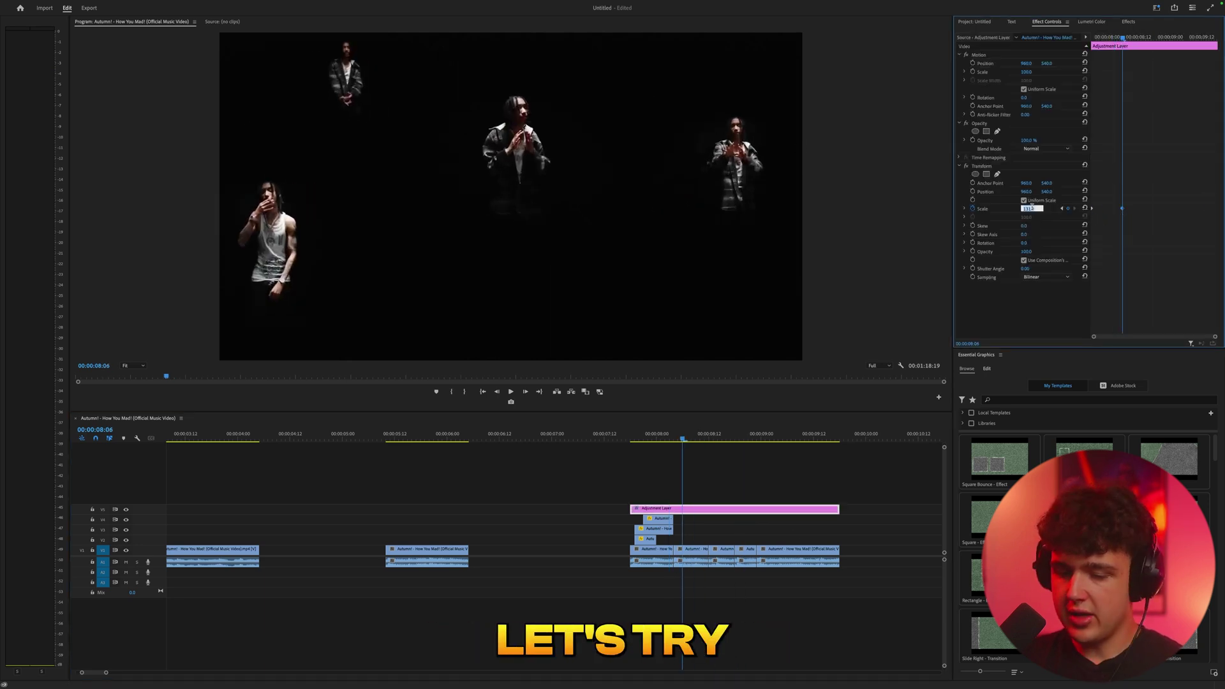
pyautogui.press('Return')
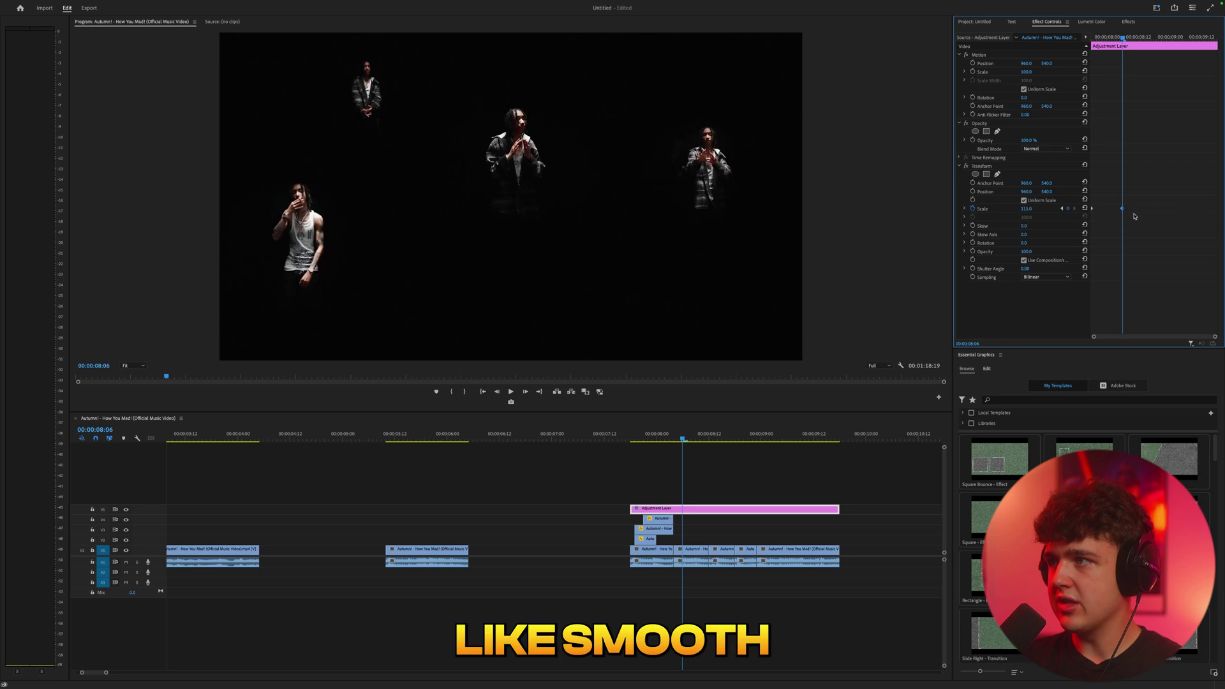
pyautogui.moveTo(1122, 208); pyautogui.dragTo(1215, 209)
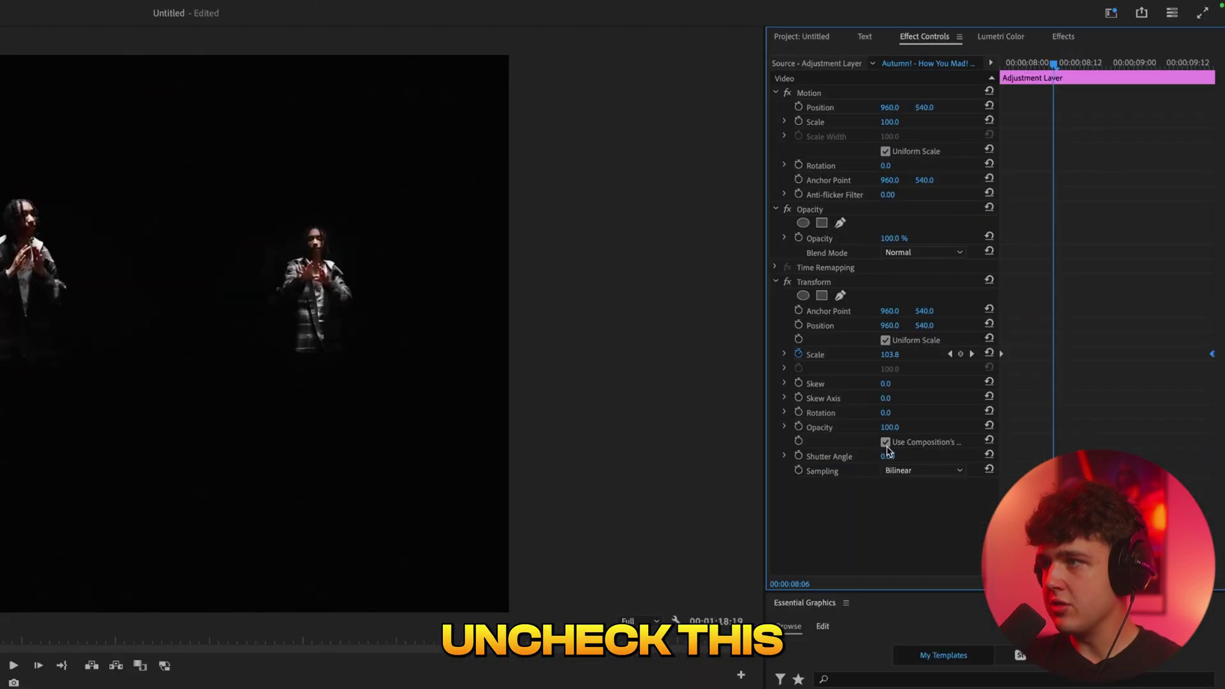
# Turn off the Transform effect's Use Composition's Shutter Angle option and set its Shutter Angle to 360.
pyautogui.click(886, 446)
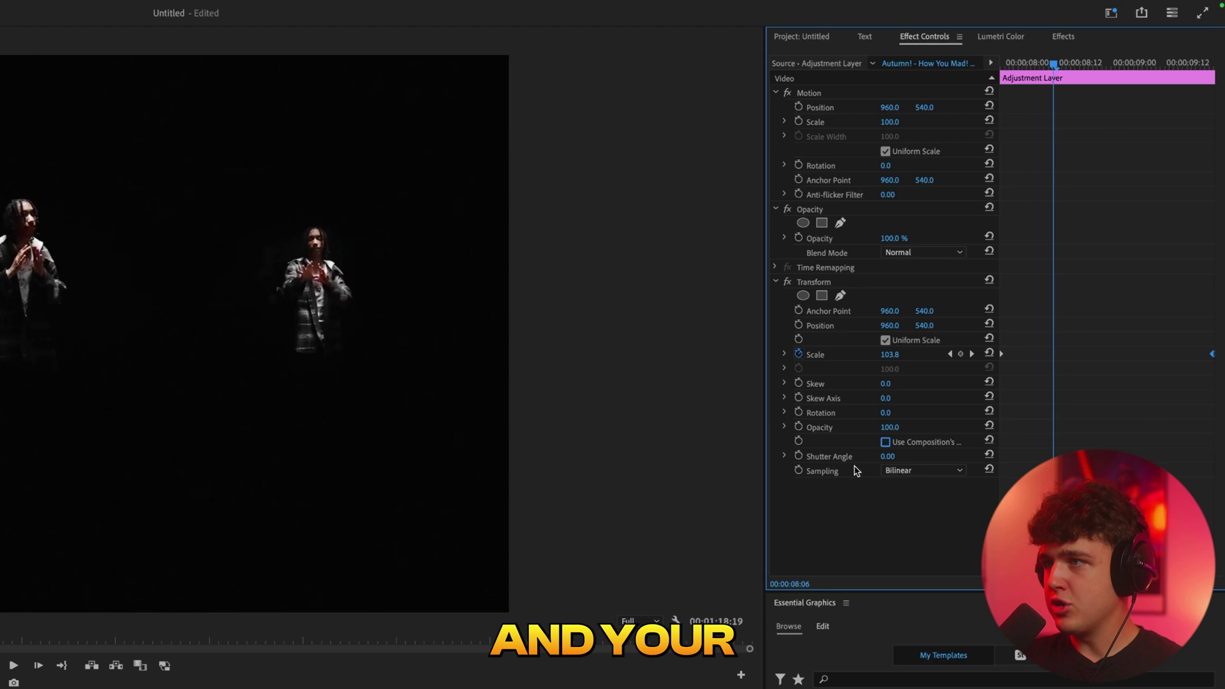
pyautogui.moveTo(889, 460); pyautogui.dragTo(970, 460)
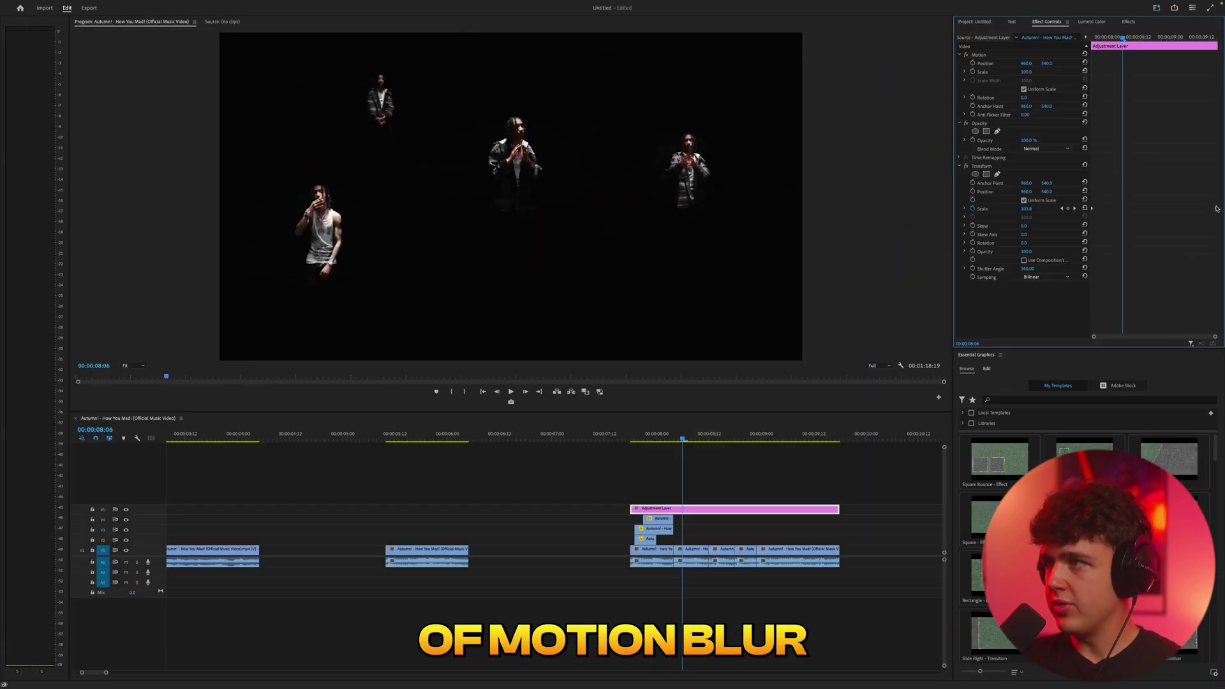
# Move the ending scale keyframe to 00:00:08:06, raise its scale well above the current value, and scrub through the zoom to check the motion blur.
pyautogui.moveTo(1175, 212); pyautogui.dragTo(1123, 213)
pyautogui.moveTo(1036, 210); pyautogui.dragTo(1060, 209)
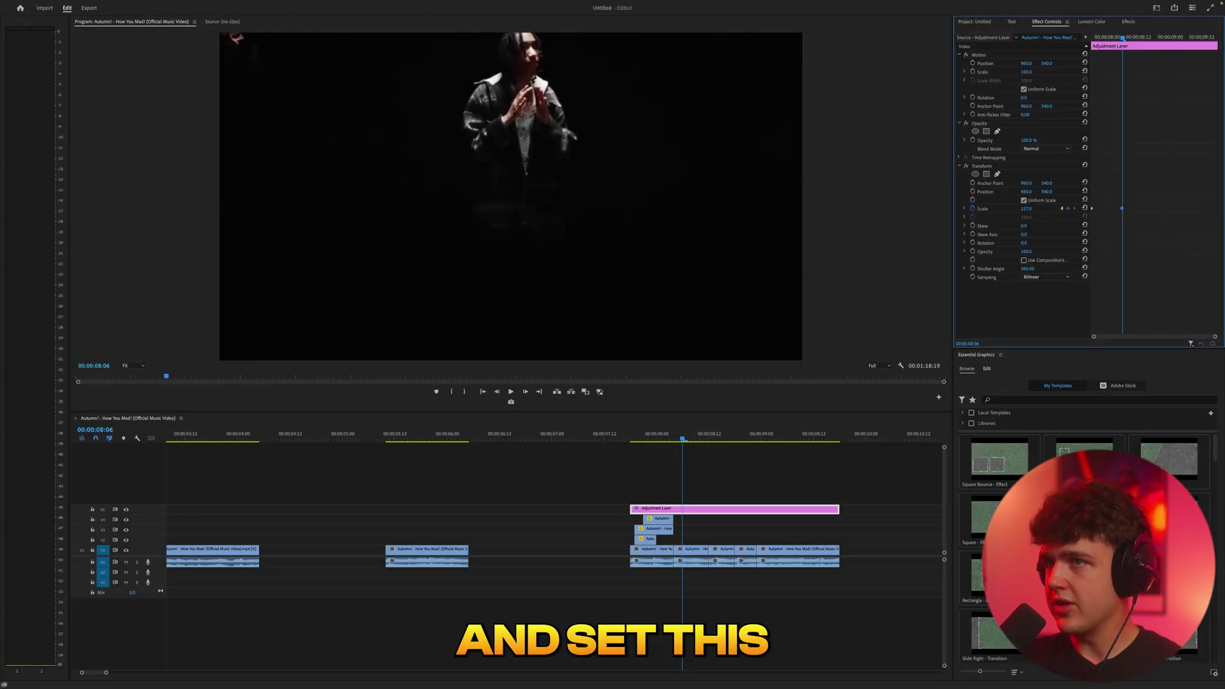
pyautogui.moveTo(1109, 37); pyautogui.dragTo(1104, 37)
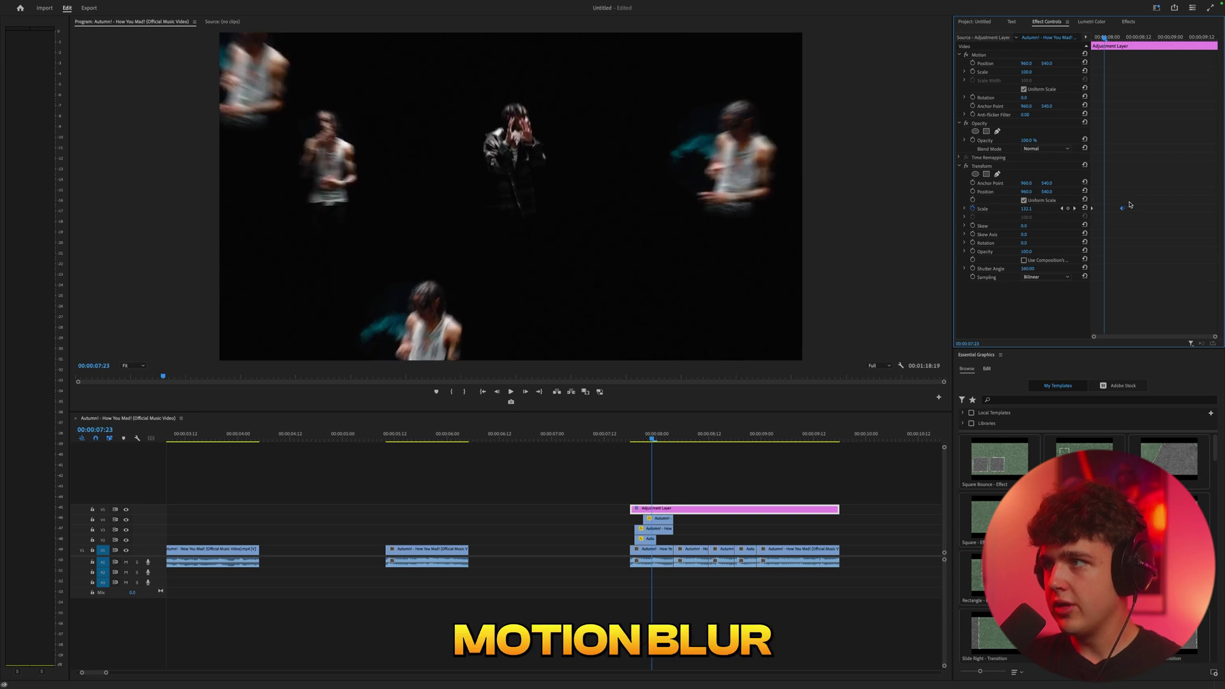
pyautogui.moveTo(1103, 37)
pyautogui.mouseDown()
pyautogui.moveTo(1155, 45)
pyautogui.moveTo(1103, 41)
pyautogui.mouseUp()
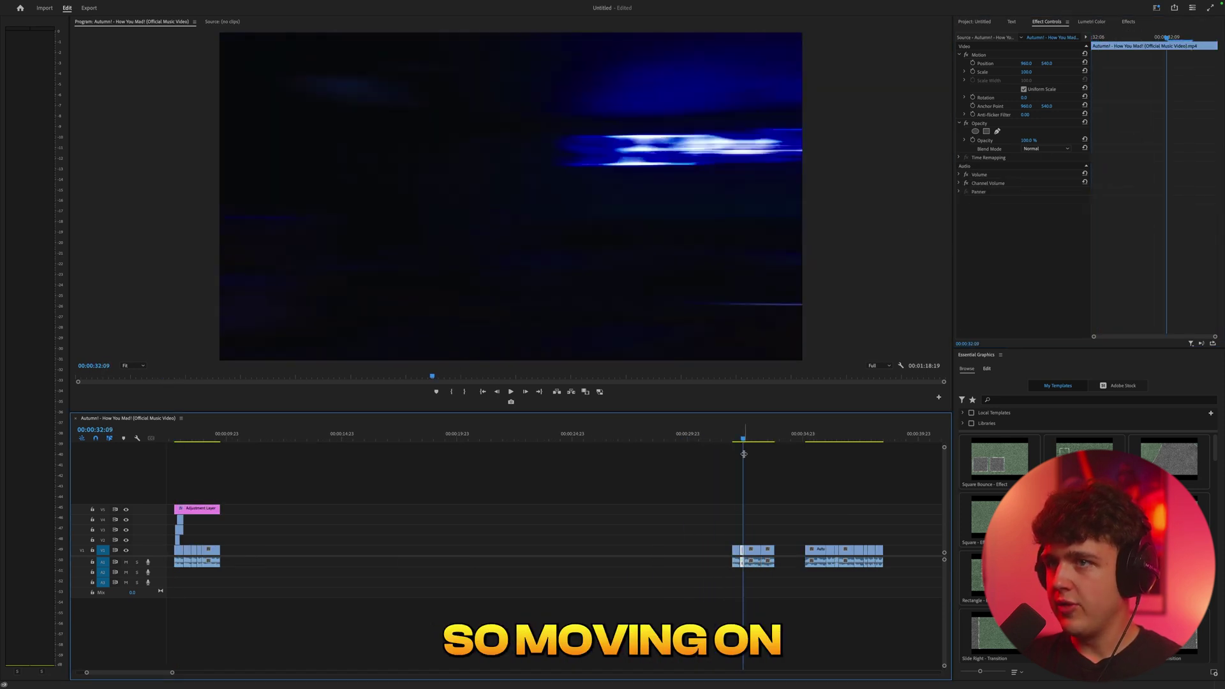
# Play and scrub through the club-scene clips between 00:00:32:00 and 00:00:38:00 to examine their whip transitions.
pyautogui.scroll(-3, 586, 454)
pyautogui.moveTo(539, 439); pyautogui.dragTo(879, 477)
pyautogui.scroll(-3, 838, 480)
pyautogui.hscroll(3, 833, 477)
pyautogui.moveTo(748, 440); pyautogui.dragTo(779, 450)
pyautogui.press('space')
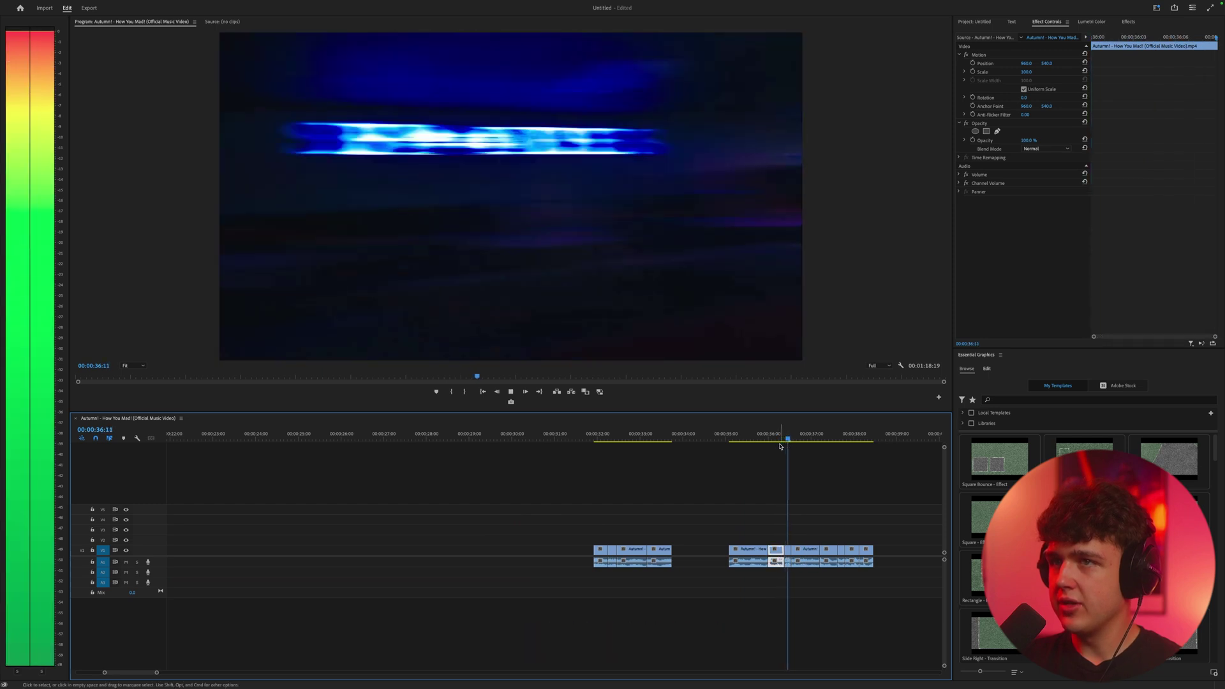
pyautogui.press('-')
pyautogui.hscroll(3, 778, 452)
pyautogui.moveTo(608, 441)
pyautogui.mouseDown()
pyautogui.moveTo(622, 456)
pyautogui.moveTo(612, 460)
pyautogui.mouseUp()
pyautogui.press('space')
pyautogui.press('space')
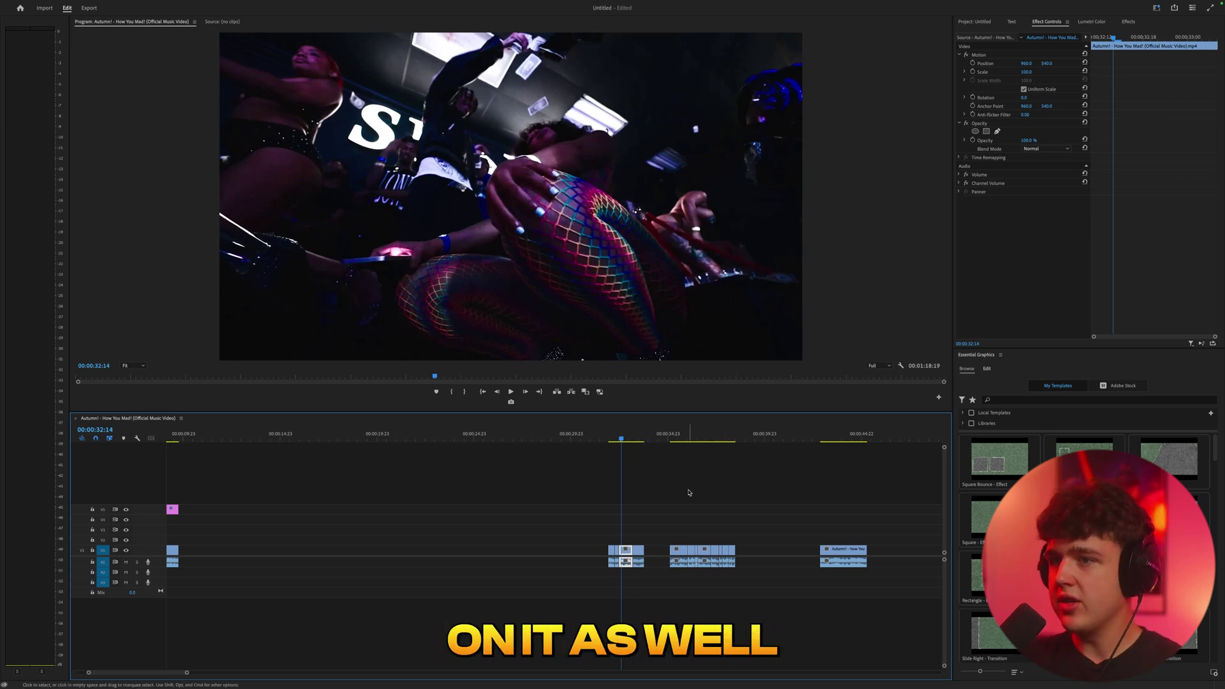
# Place the adjustment layer above the club clips at 00:00:33:01 so it extends three frames on each side of the 00:00:33:04 cut.
pyautogui.press('=')
pyautogui.moveTo(566, 435); pyautogui.dragTo(572, 435)
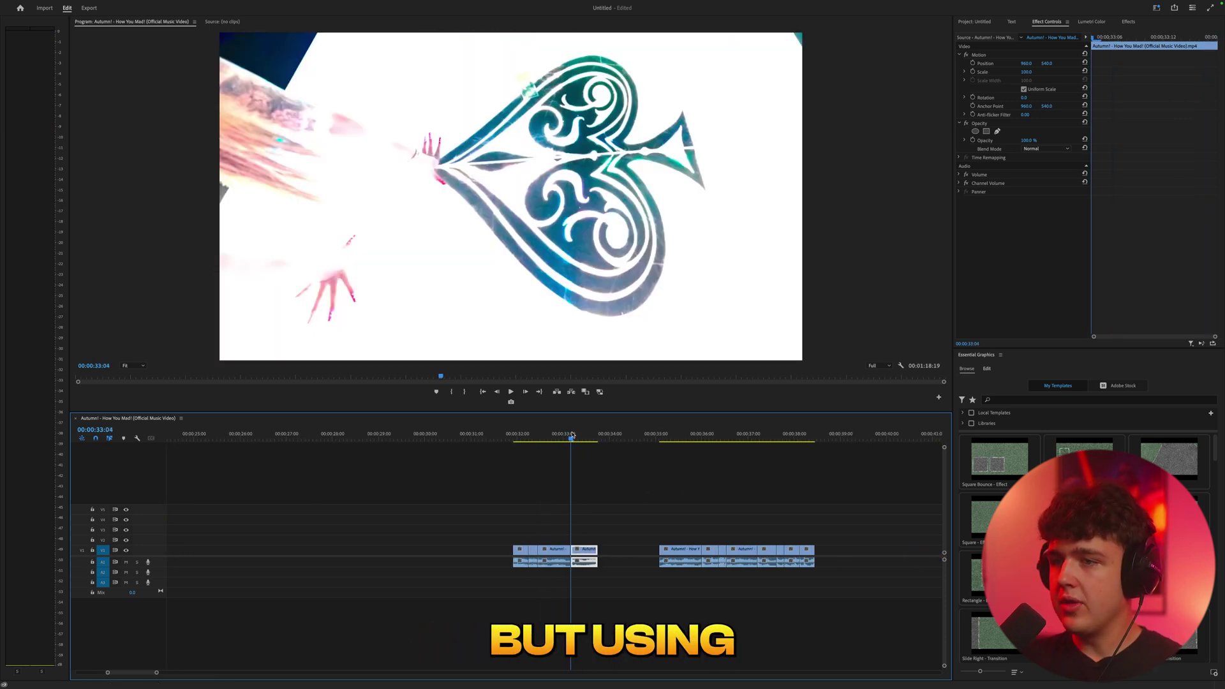
pyautogui.click(978, 22)
pyautogui.moveTo(1185, 92); pyautogui.dragTo(569, 542)
pyautogui.scroll(5, 569, 542)
pyautogui.click(552, 442)
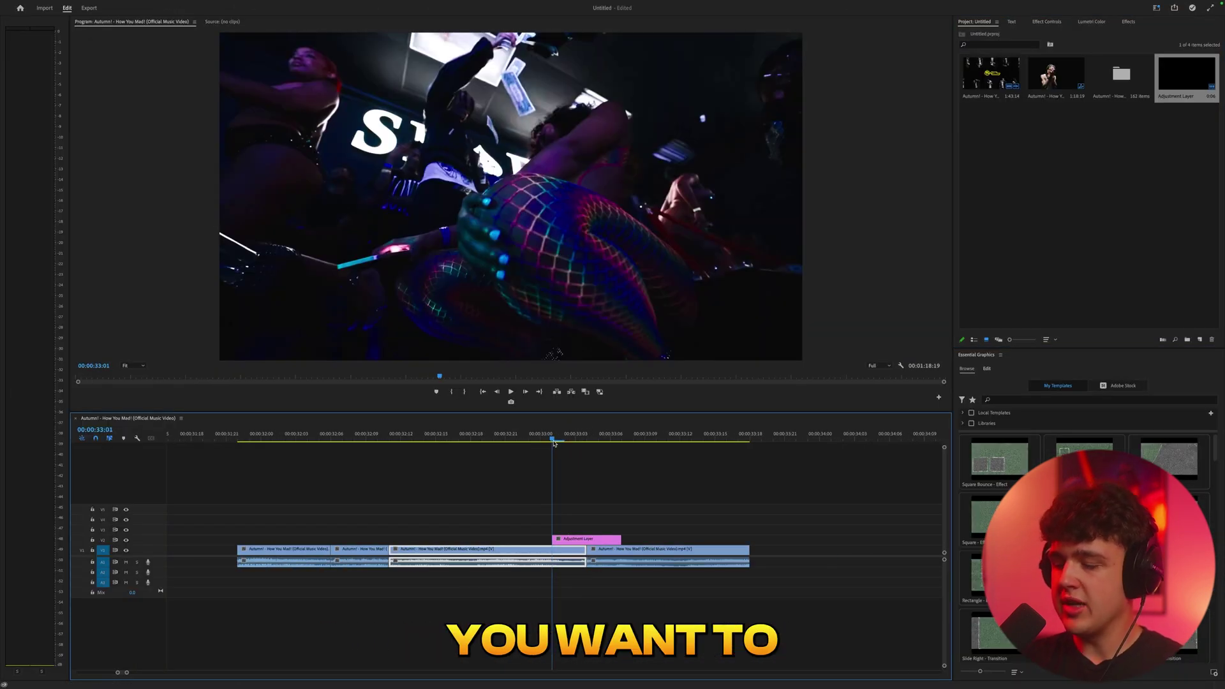
pyautogui.press('Right')
pyautogui.press('Right')
pyautogui.press('Right')
pyautogui.moveTo(584, 437); pyautogui.dragTo(554, 437)
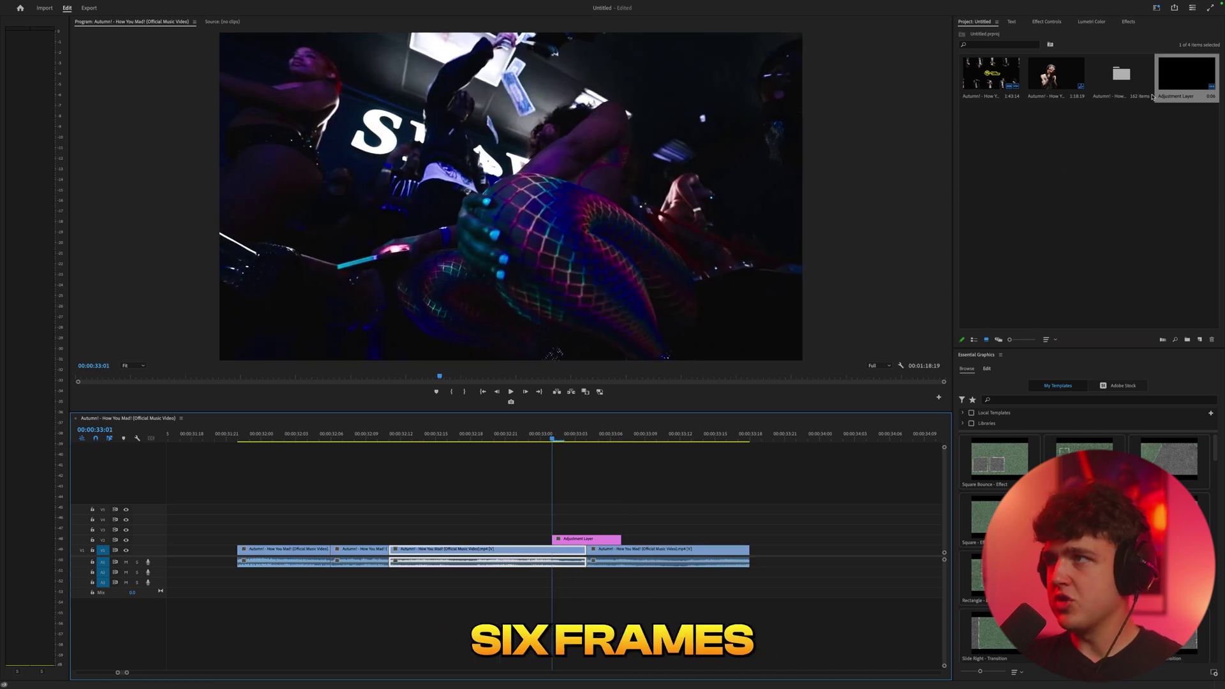
# Apply the HARD WIPE 2 preset from the Fast Movement FX V3 wipe transitions to the adjustment layer and play back the transition.
pyautogui.click(1127, 23)
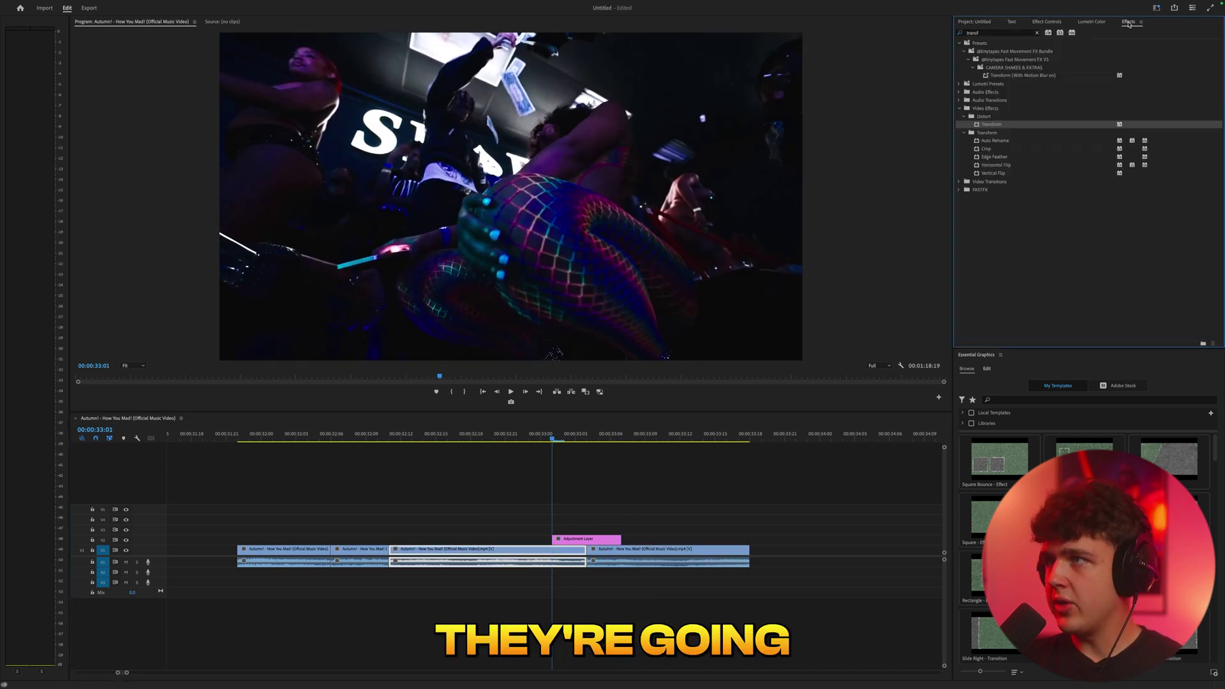
pyautogui.click(958, 43)
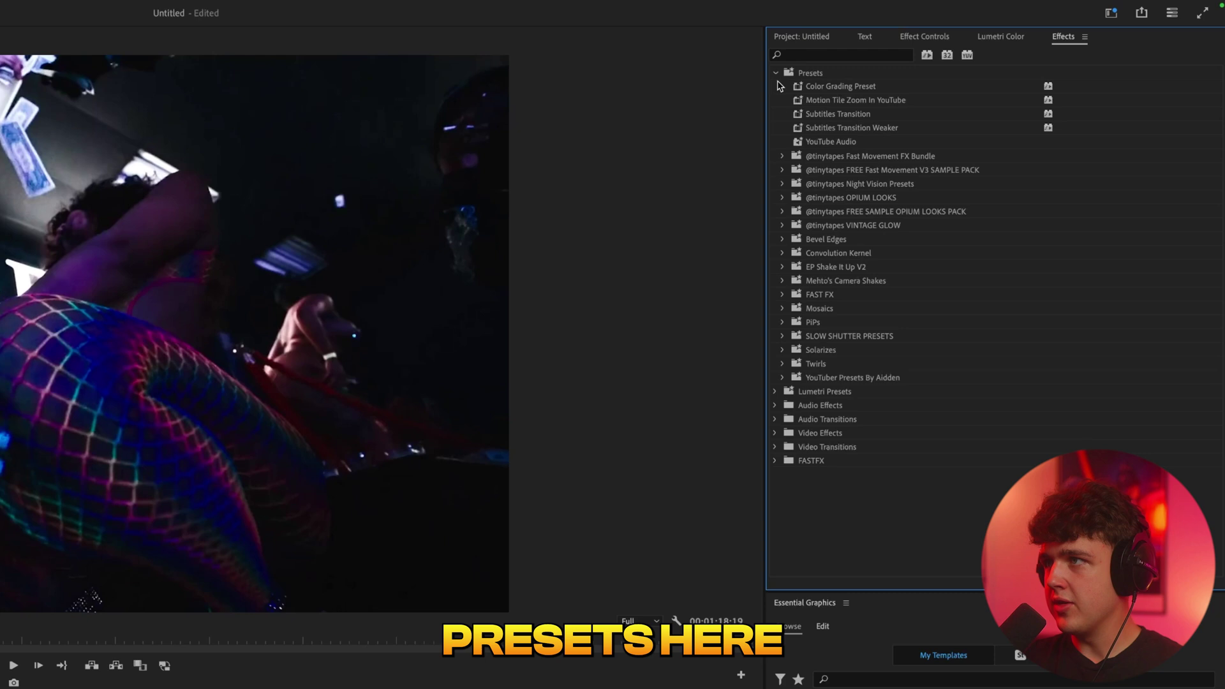
pyautogui.click(789, 159)
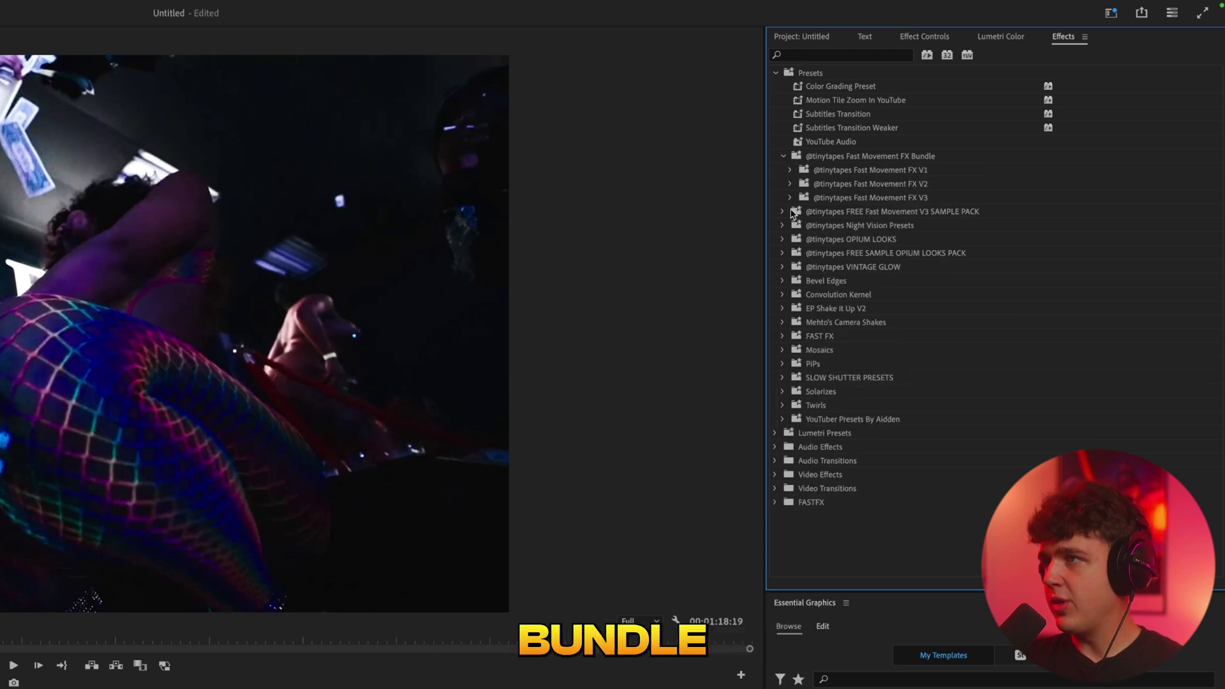
pyautogui.click(791, 199)
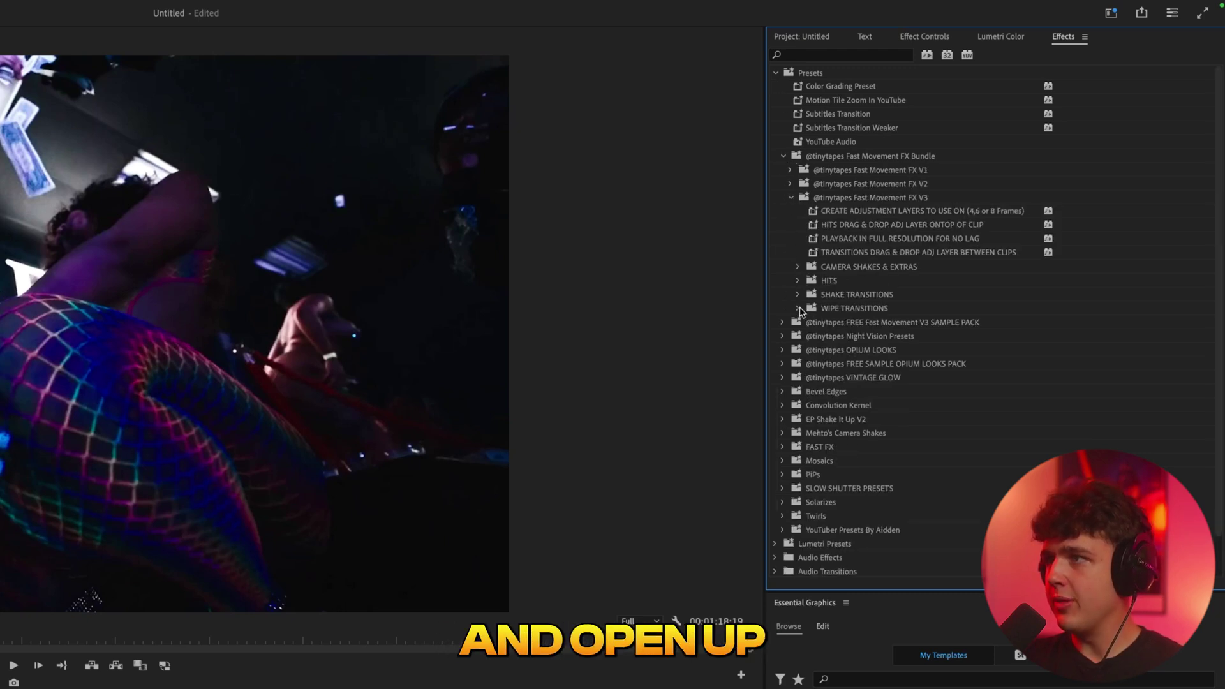
pyautogui.click(800, 309)
pyautogui.moveTo(879, 365); pyautogui.dragTo(584, 539)
pyautogui.moveTo(552, 435); pyautogui.dragTo(470, 436)
pyautogui.press('space')
pyautogui.press('space')
pyautogui.click(530, 436)
pyautogui.press('space')
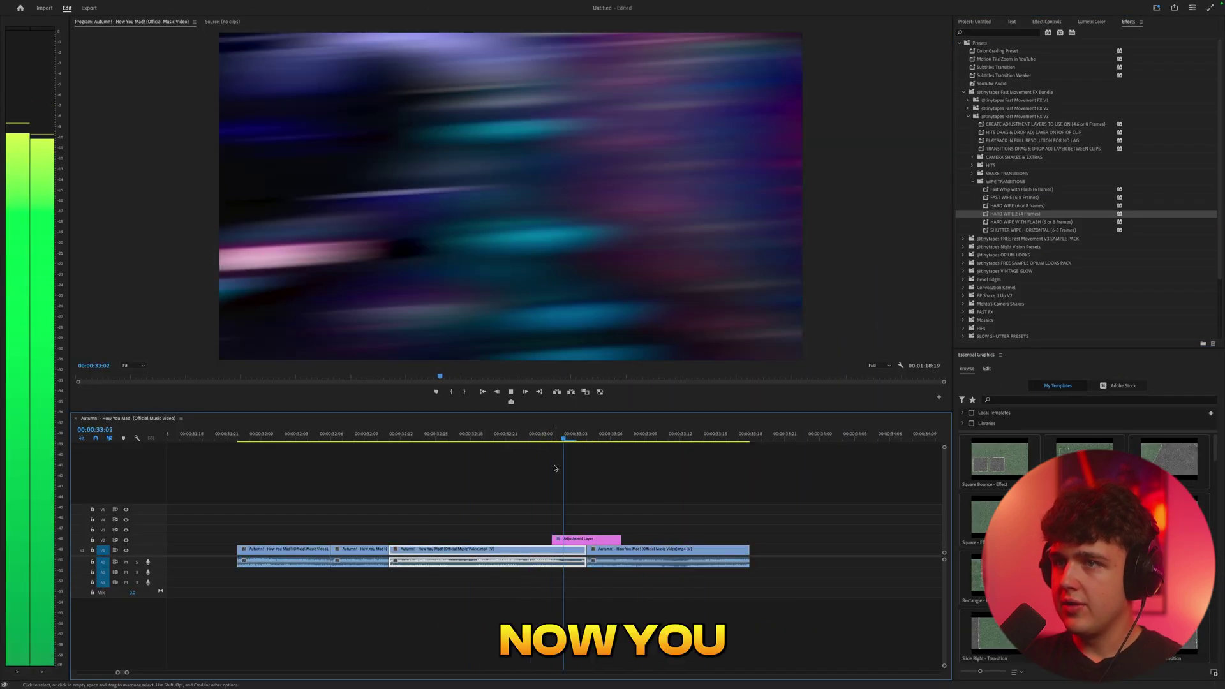
pyautogui.press('space')
# Duplicate the HARD WIPE 2 adjustment layer onto the cut at about 00:00:37:05 and play back that transition.
pyautogui.scroll(-5, 552, 498)
pyautogui.moveTo(524, 540); pyautogui.dragTo(714, 541)
pyautogui.click(699, 436)
pyautogui.press('space')
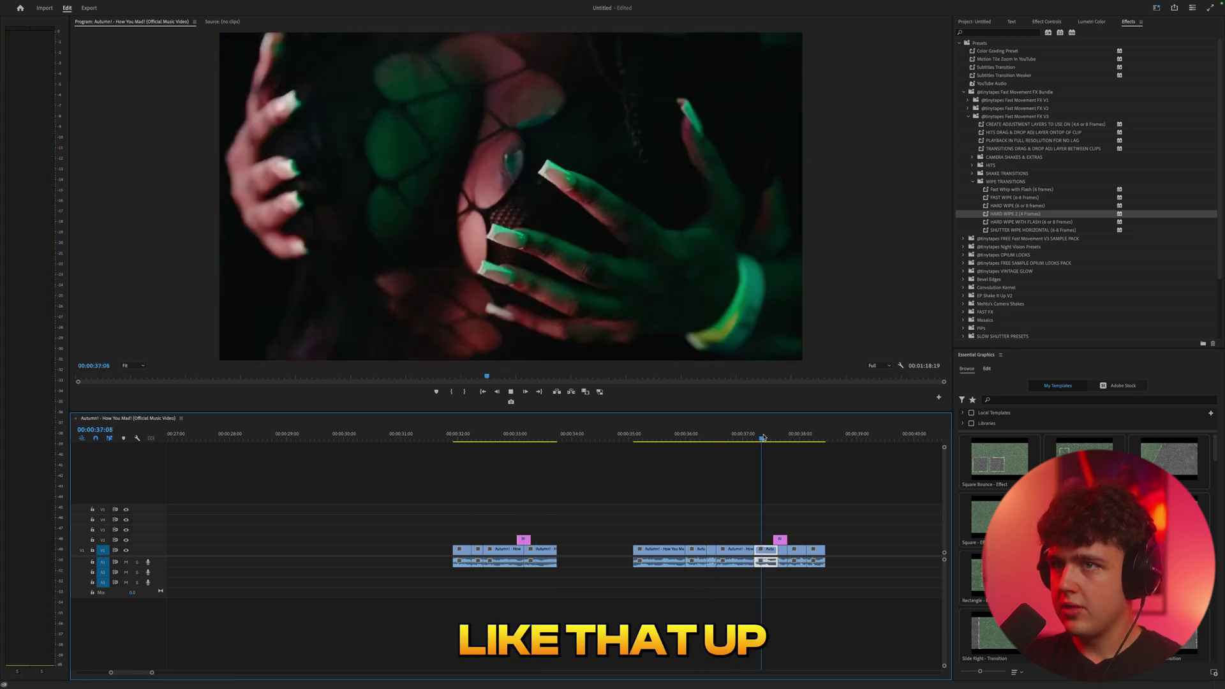
pyautogui.press('space')
pyautogui.click(766, 436)
pyautogui.press('space')
pyautogui.moveTo(766, 436); pyautogui.dragTo(743, 436)
pyautogui.moveTo(781, 540); pyautogui.dragTo(755, 540)
pyautogui.press('space')
# Open the Medium folder inside THE BEST WOOSHES YOULL EVER USE and load WOOSH 28.wav for preview.
pyautogui.moveTo(519, 435)
pyautogui.mouseDown()
pyautogui.moveTo(446, 436)
pyautogui.moveTo(468, 448)
pyautogui.moveTo(517, 439)
pyautogui.mouseUp()
pyautogui.click(974, 21)
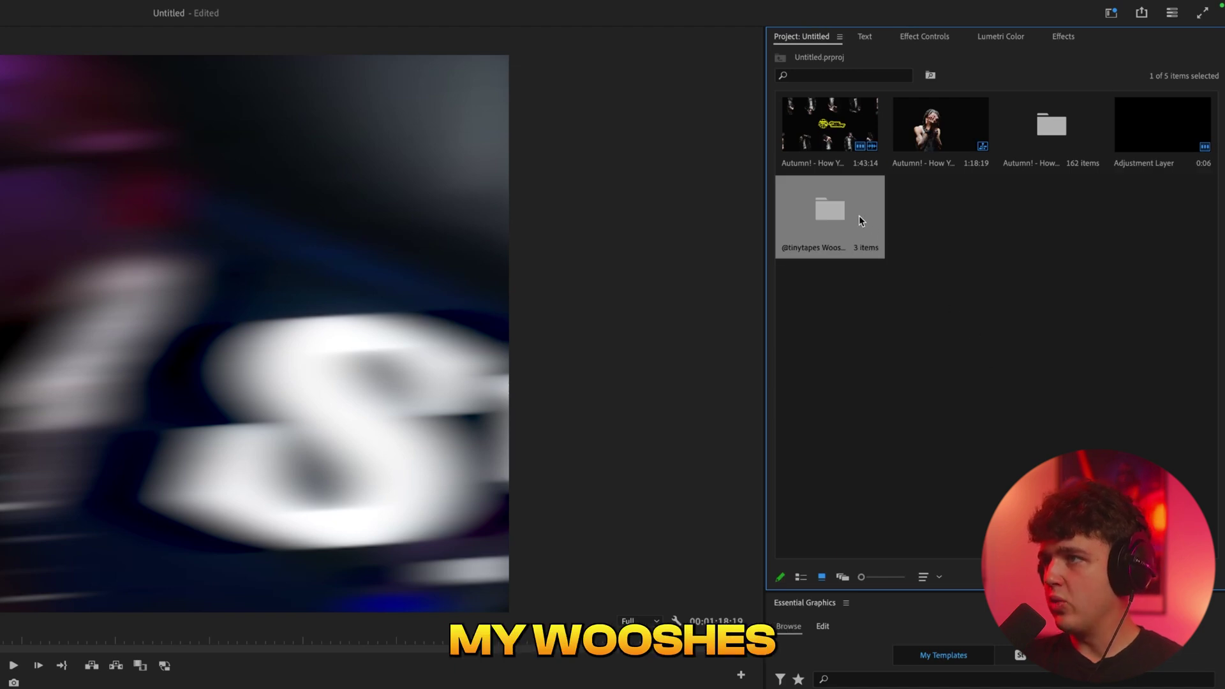
pyautogui.doubleClick(851, 211)
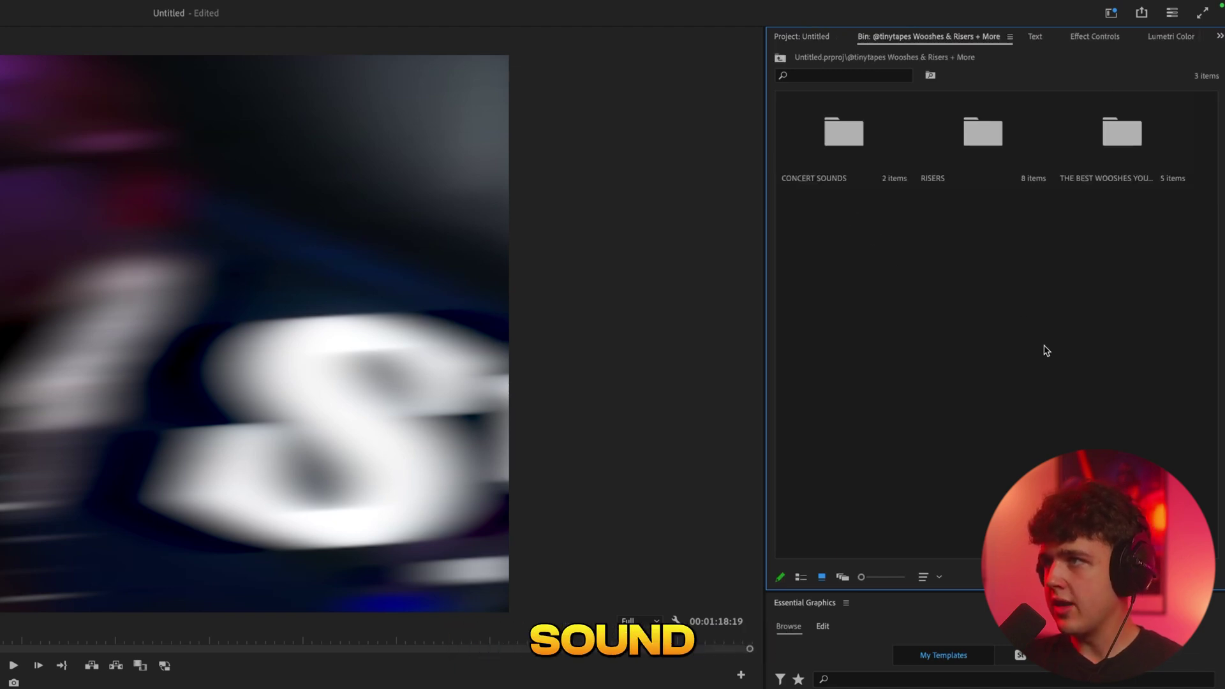
pyautogui.doubleClick(1134, 128)
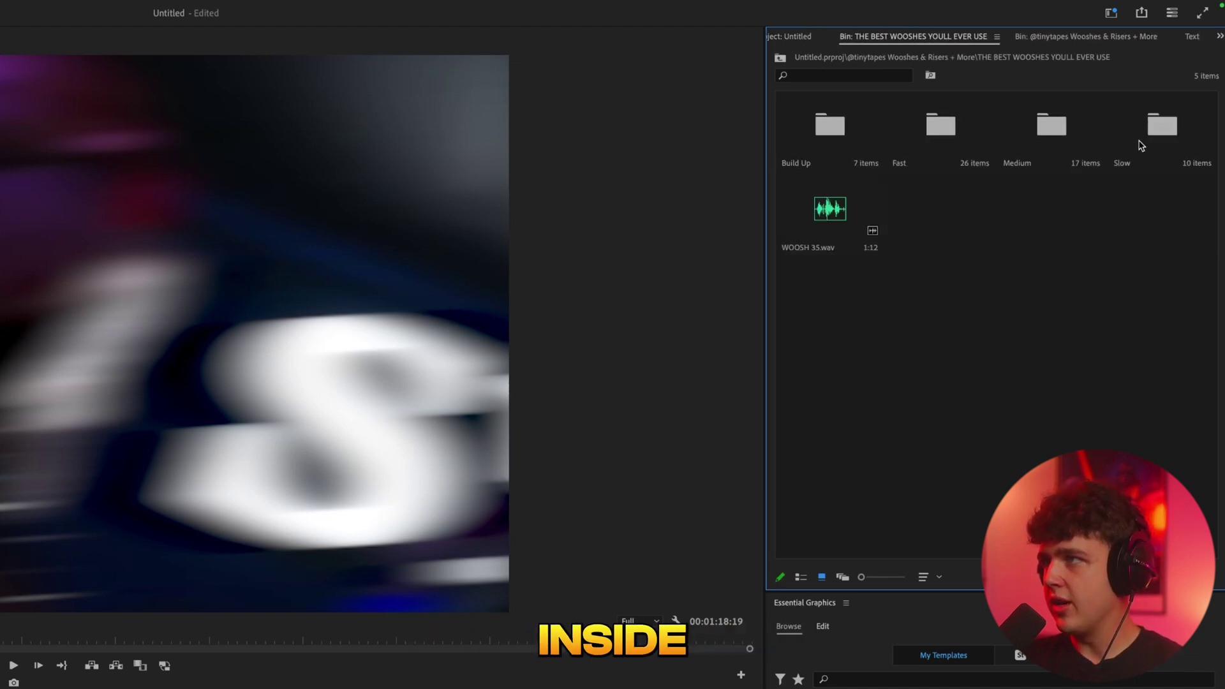
pyautogui.doubleClick(1056, 127)
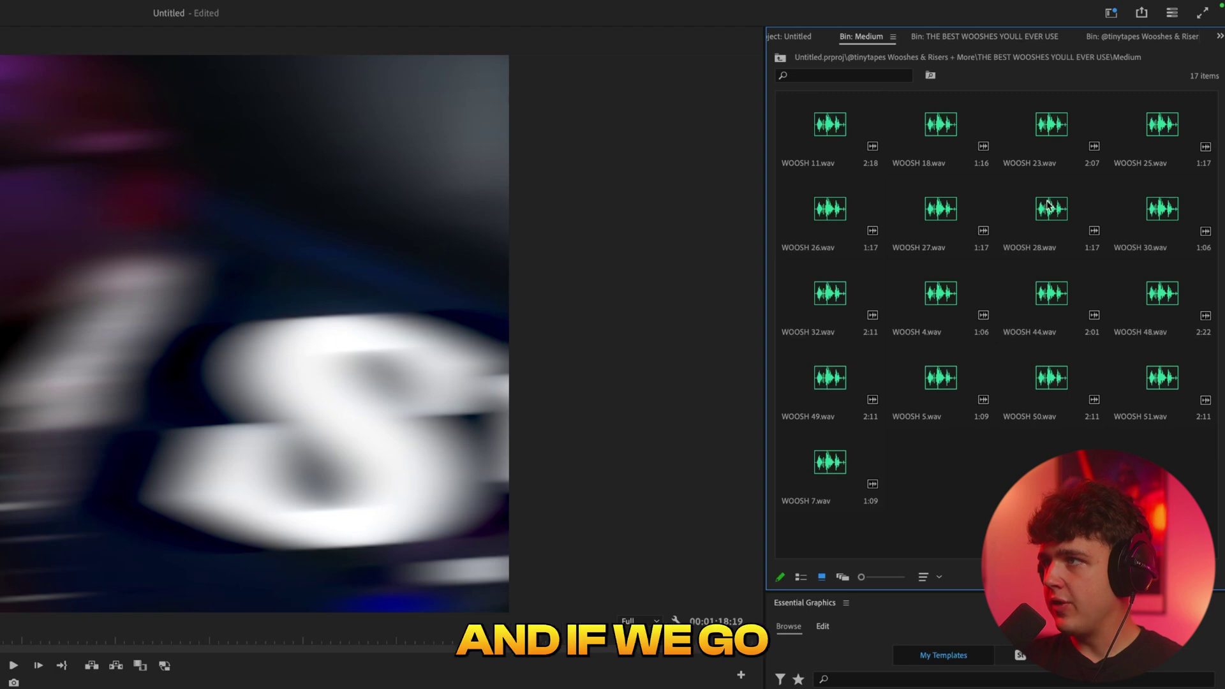
pyautogui.doubleClick(1055, 137)
pyautogui.doubleClick(1056, 214)
# Place WOOSH 28.wav on the second audio track with its peak aligned to the 00:00:33:04 cut.
pyautogui.moveTo(1070, 219); pyautogui.dragTo(498, 571)
pyautogui.scroll(3, 499, 572)
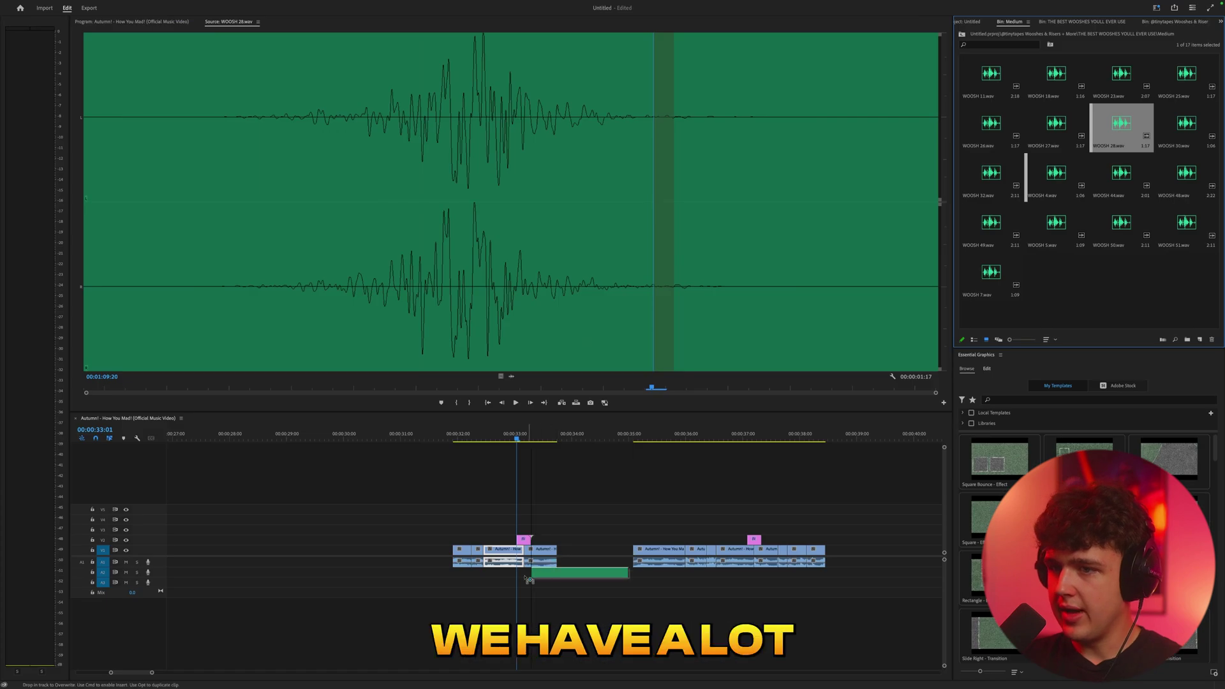
pyautogui.moveTo(614, 580); pyautogui.dragTo(602, 580)
pyautogui.click(556, 439)
pyautogui.moveTo(556, 439); pyautogui.dragTo(563, 440)
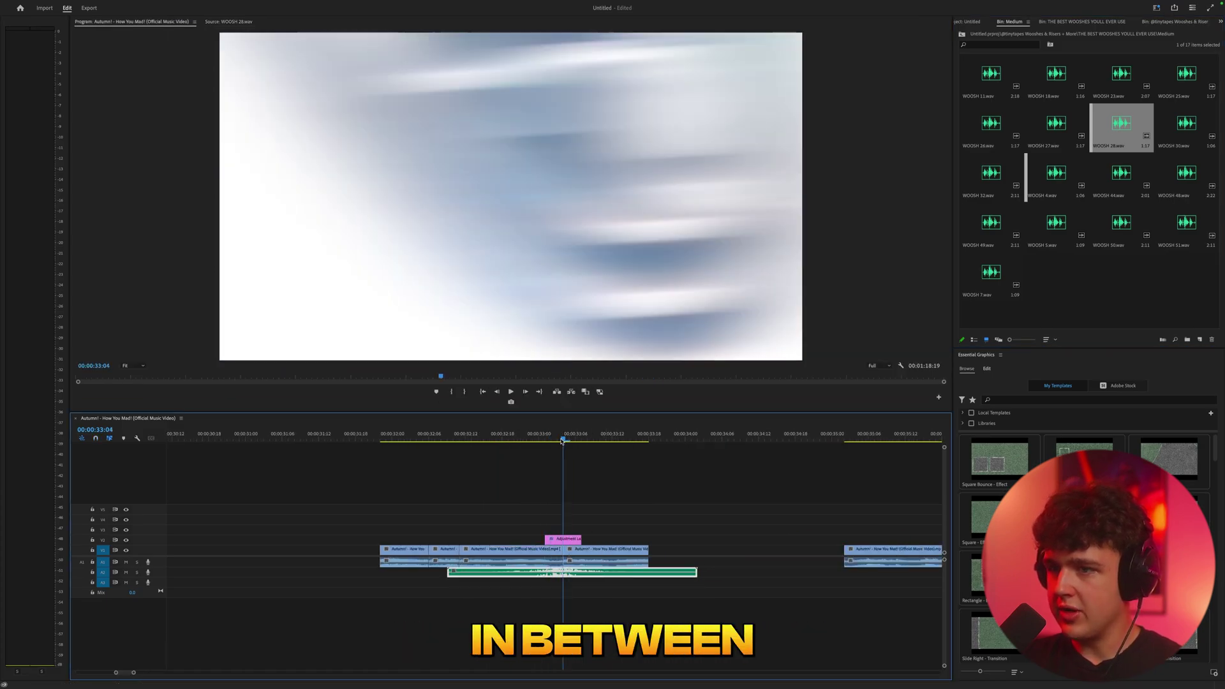
# Compare the first whip transition with its adjustment layer disabled and enabled by playing it from 00:00:32:20.
pyautogui.click(514, 434)
pyautogui.press('space')
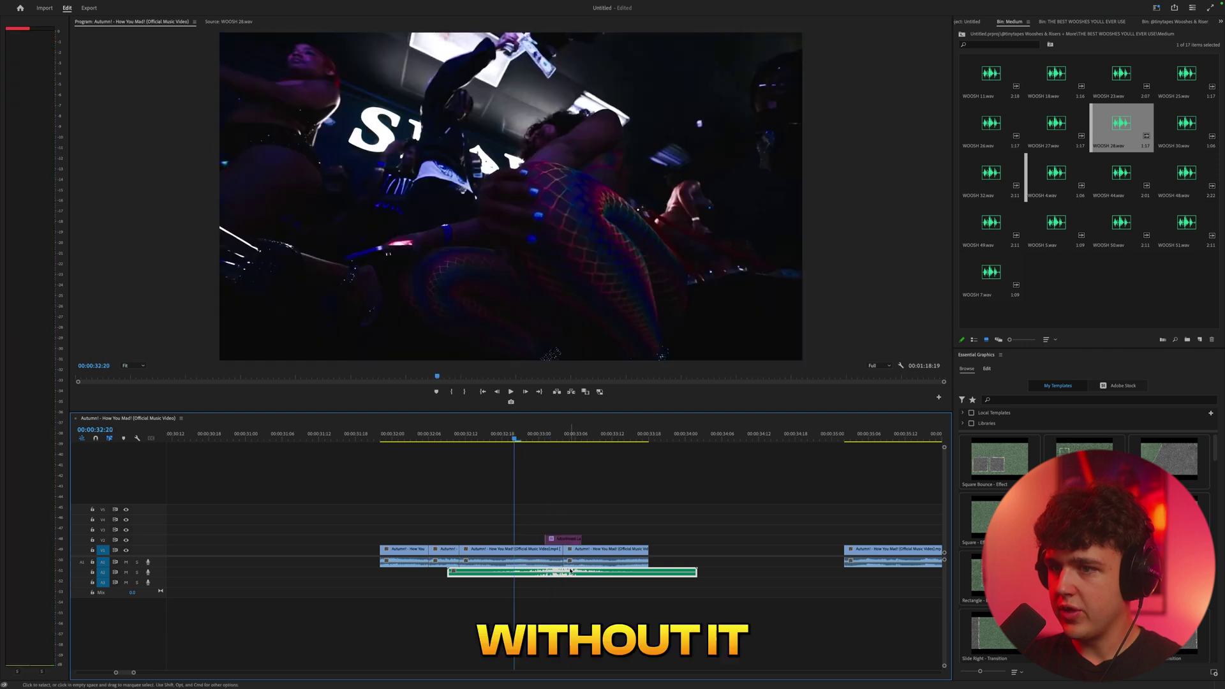
pyautogui.press('shift+super+e')
pyautogui.press('space')
pyautogui.press('space')
pyautogui.click(559, 539)
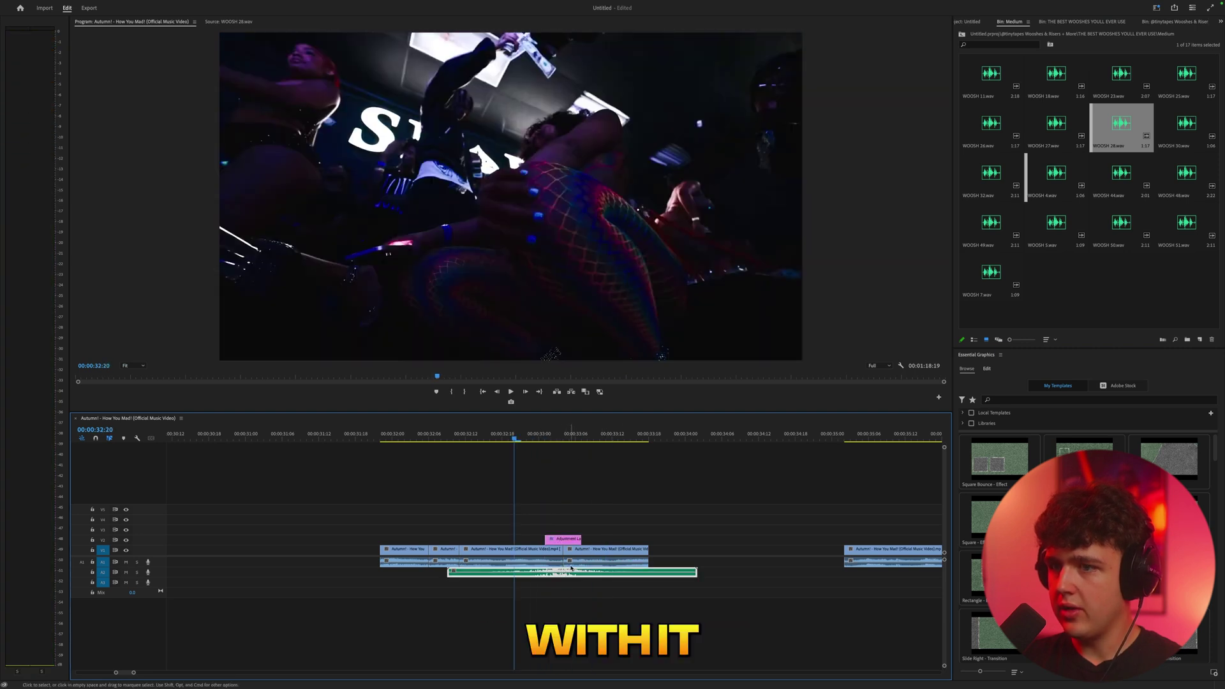
pyautogui.press('space')
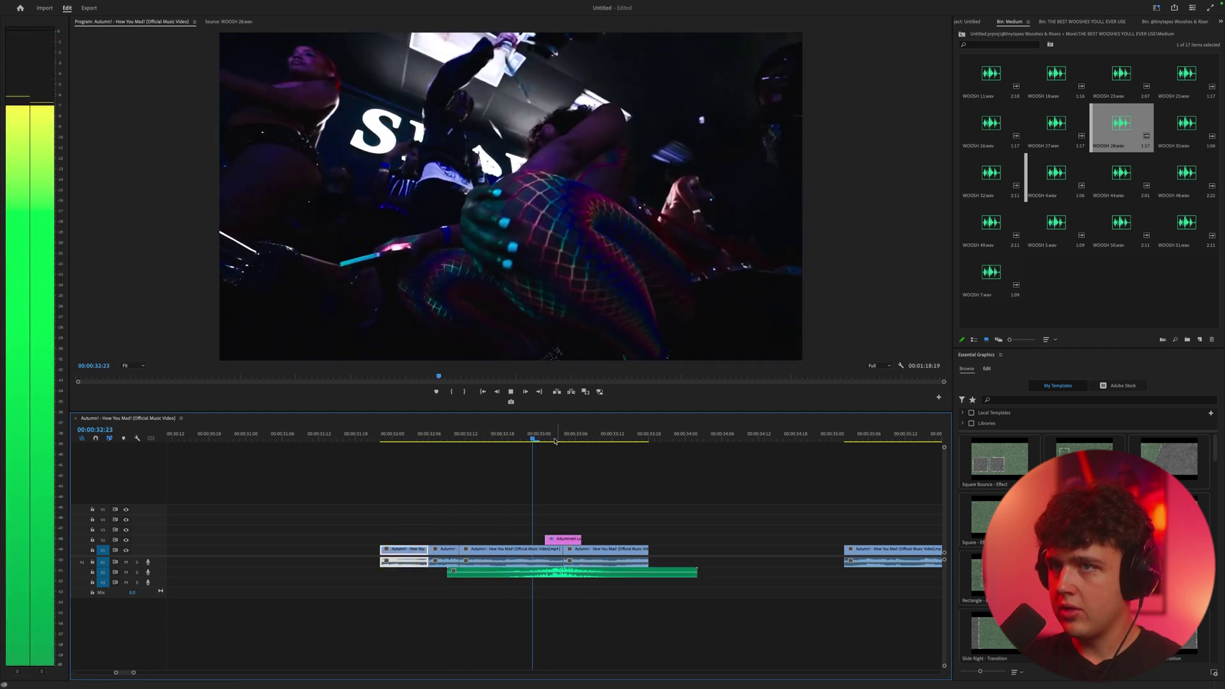
# Duplicate the WOOSH 28.wav clip beneath the second whip transition near 00:00:37:05 and play back the result.
pyautogui.press('-')
pyautogui.moveTo(435, 576); pyautogui.dragTo(708, 576)
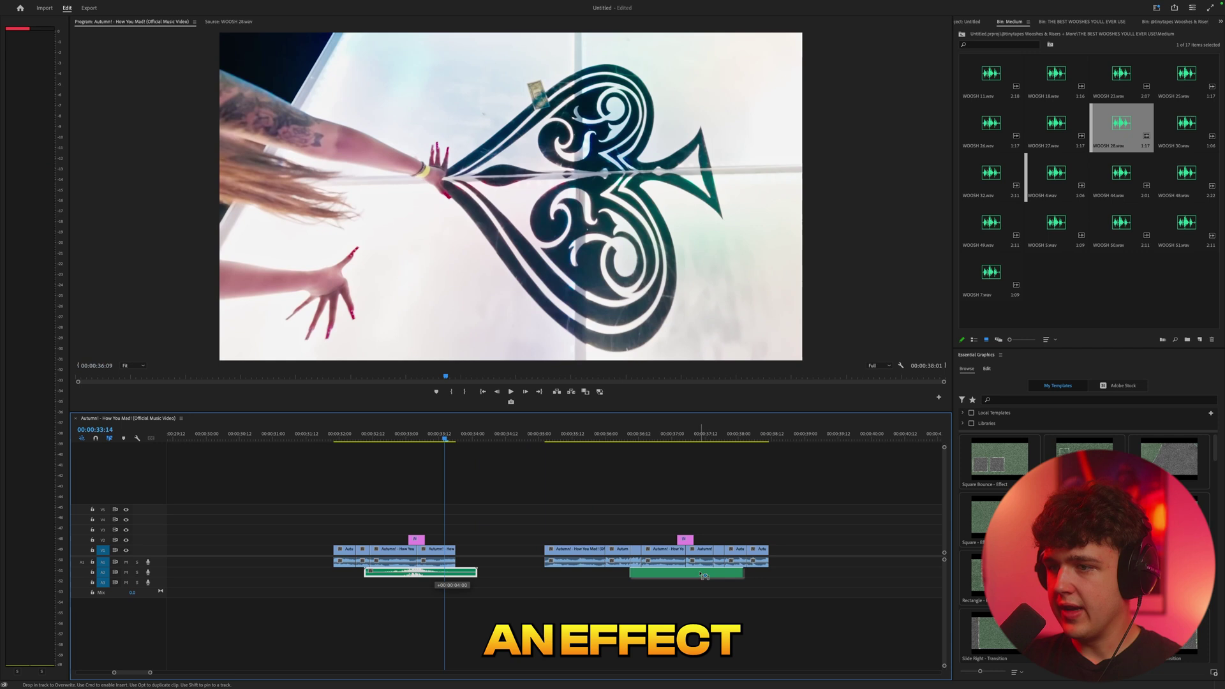
pyautogui.click(665, 434)
pyautogui.press('space')
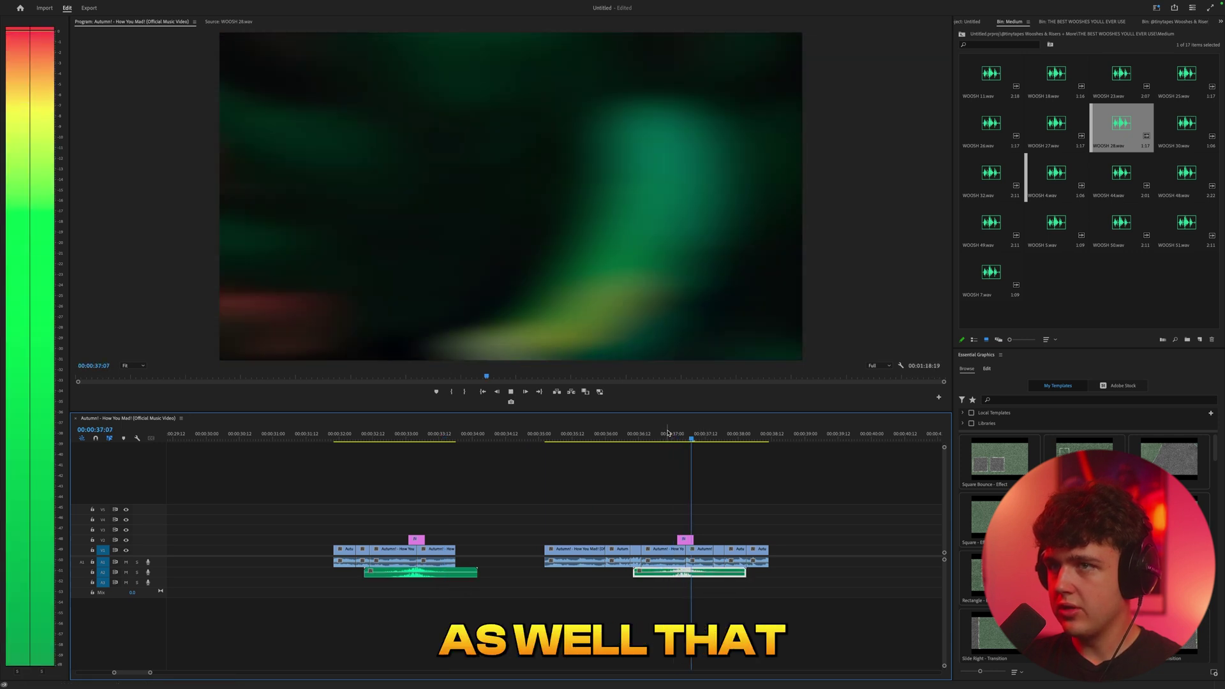
pyautogui.click(668, 432)
pyautogui.press('space')
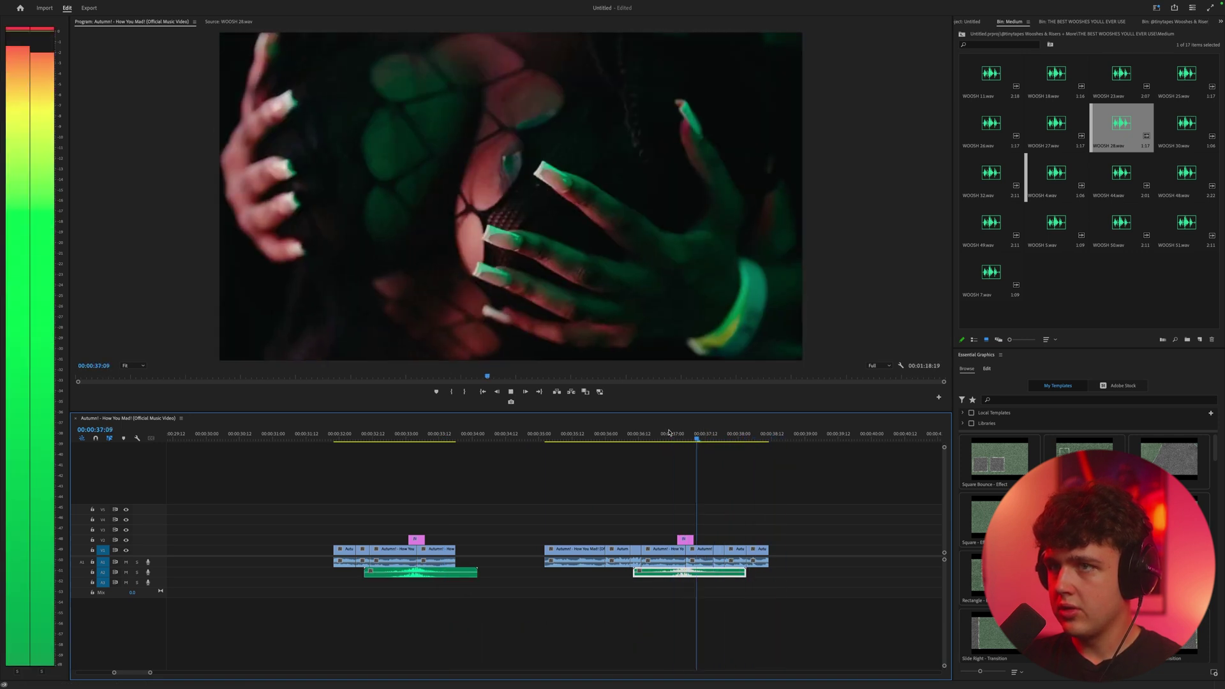
pyautogui.click(669, 433)
# Place another adjustment layer above the club clips, centred on the cut at 00:00:36:13.
pyautogui.scroll(-3, 714, 526)
pyautogui.scroll(-3, 694, 514)
pyautogui.moveTo(548, 439); pyautogui.dragTo(585, 448)
pyautogui.scroll(5, 584, 446)
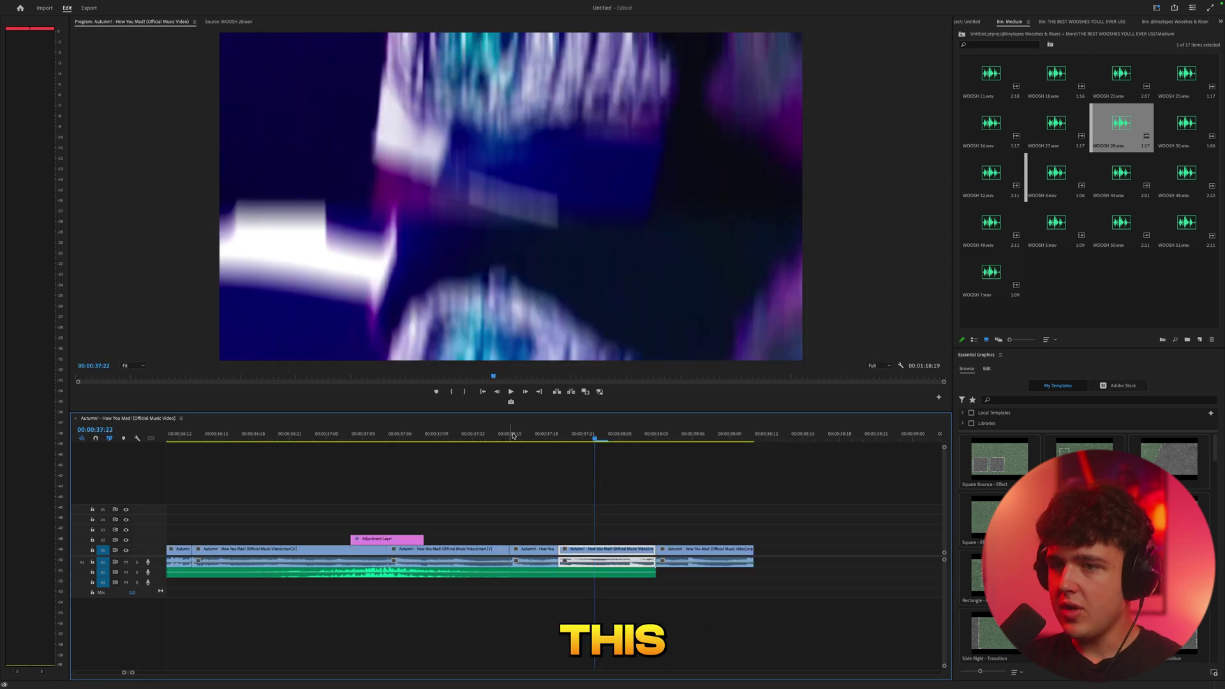
pyautogui.scroll(-3, 510, 440)
pyautogui.moveTo(480, 441); pyautogui.dragTo(511, 439)
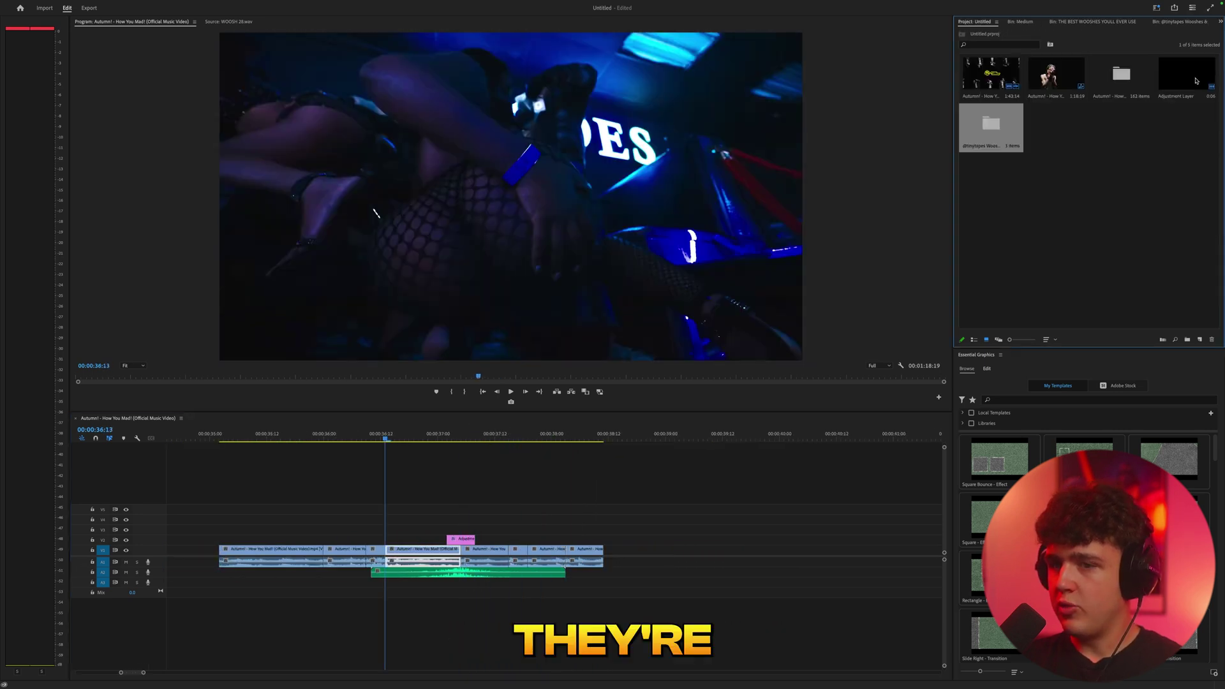
pyautogui.moveTo(1185, 76); pyautogui.dragTo(379, 542)
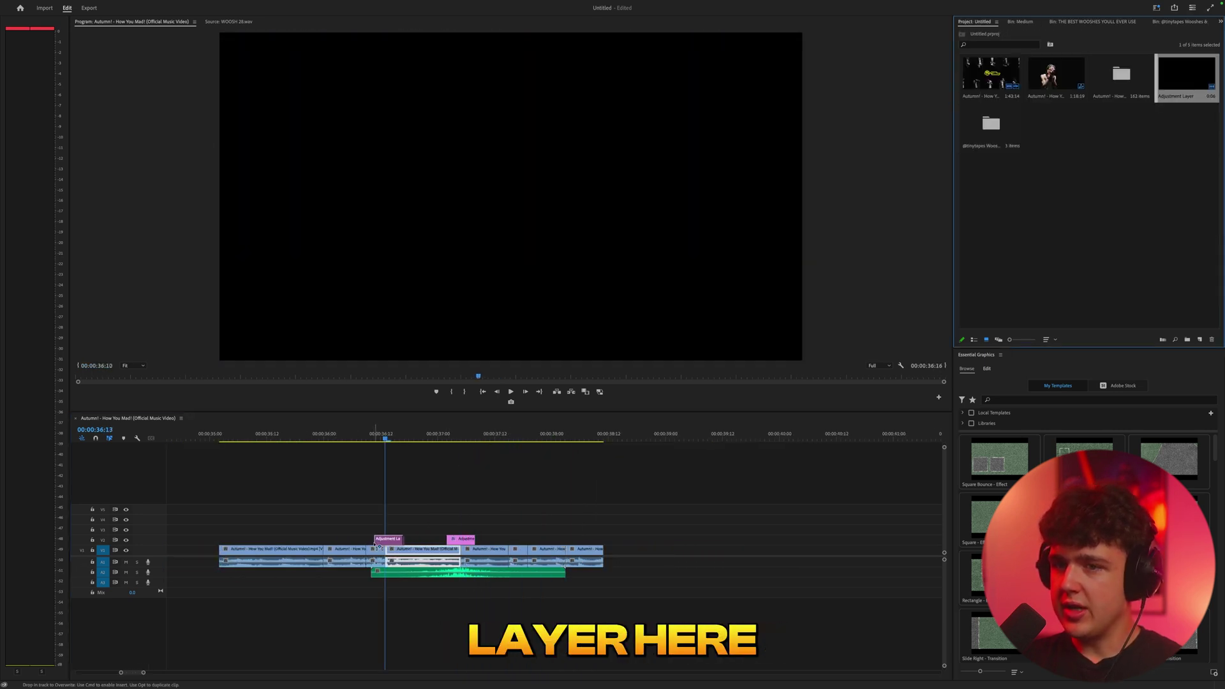
pyautogui.click(1220, 22)
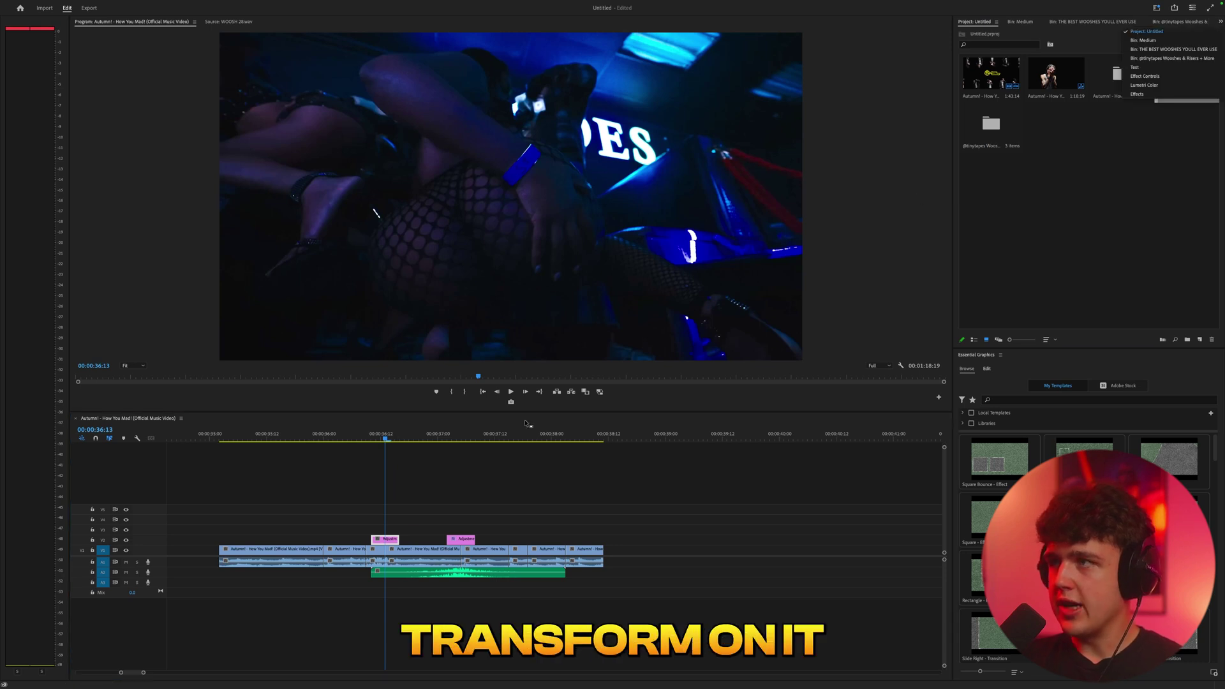
# Open the effects library at the WIPE TRANSITIONS presets for the new adjustment layer above the club clips.
pyautogui.click(1138, 94)
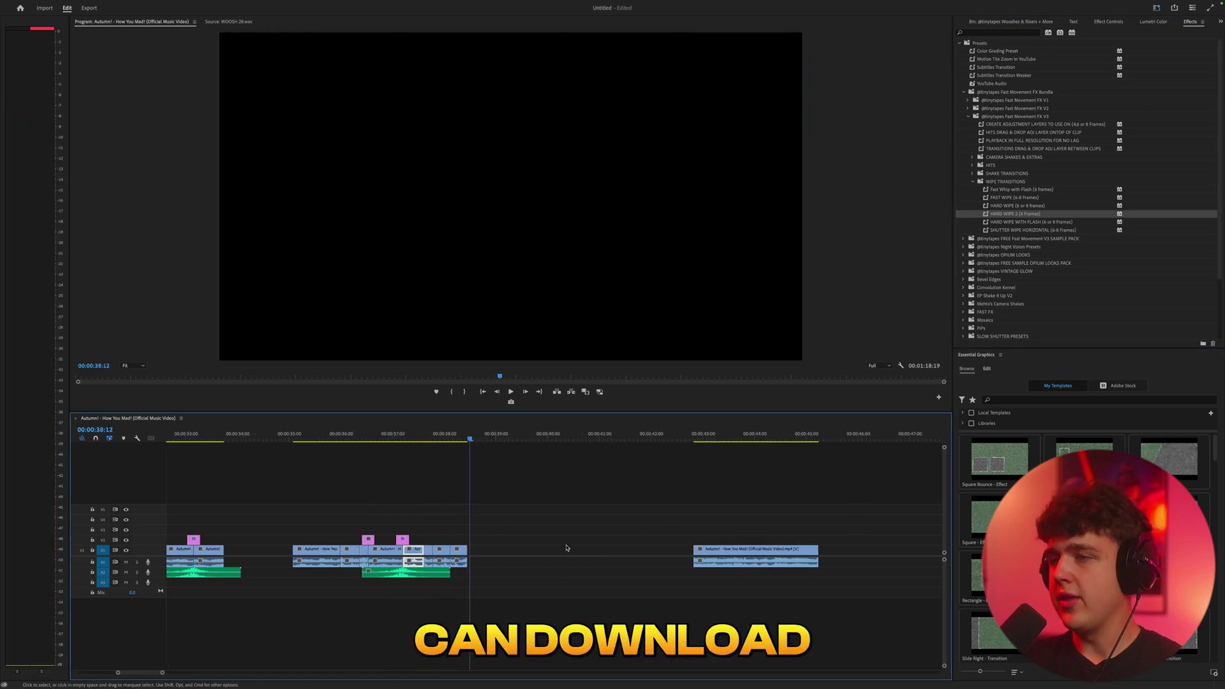
pyautogui.scroll(-1, 567, 548)
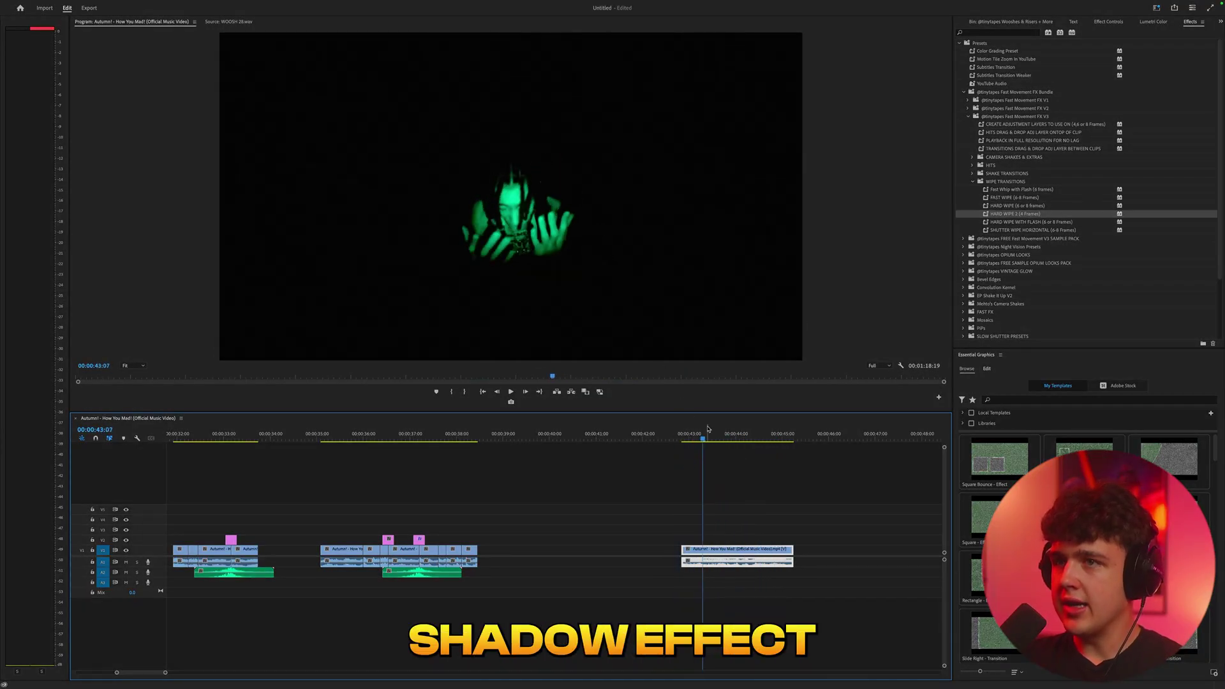
# Scrub and play the green shadow shot around 00:00:43:07 to examine its look.
pyautogui.moveTo(709, 436)
pyautogui.mouseDown()
pyautogui.moveTo(734, 450)
pyautogui.moveTo(717, 452)
pyautogui.mouseUp()
pyautogui.click(707, 445)
pyautogui.press('space')
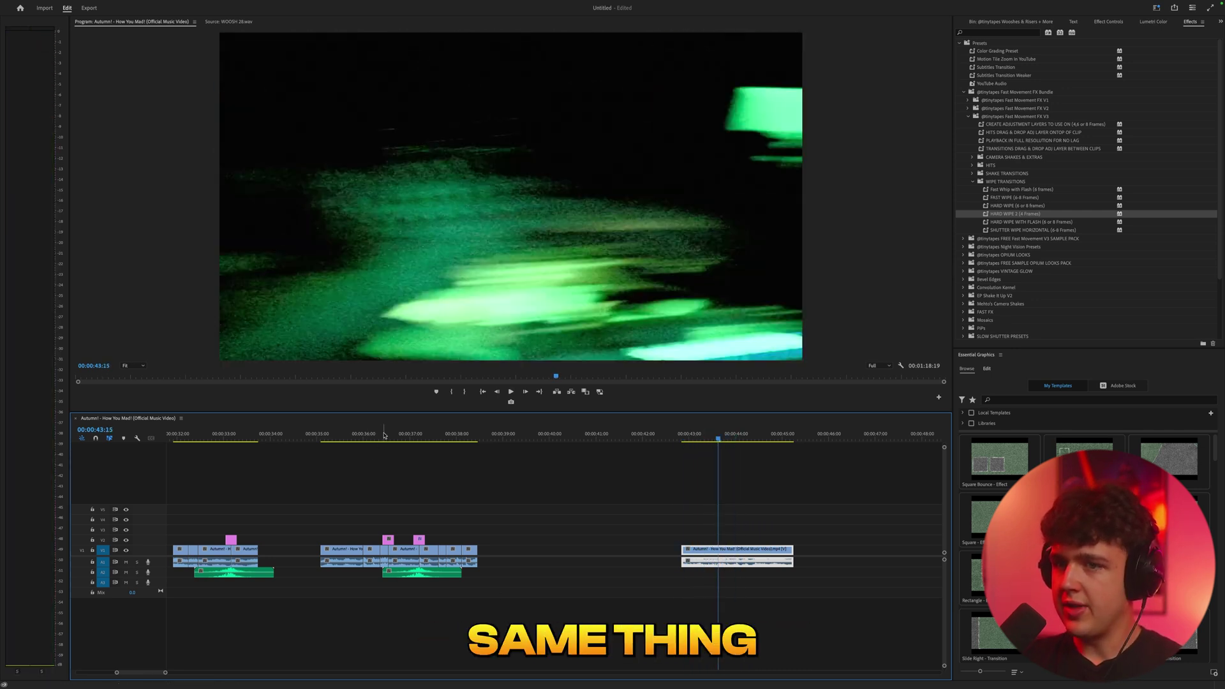
pyautogui.moveTo(385, 436); pyautogui.dragTo(394, 439)
pyautogui.click(697, 438)
# Place the smoke clone clip from 00:00:04:00 in the empty timeline space near 00:00:48:00.
pyautogui.scroll(-5, 551, 459)
pyautogui.click(433, 438)
pyautogui.scroll(-5, 400, 481)
pyautogui.moveTo(209, 437); pyautogui.dragTo(184, 439)
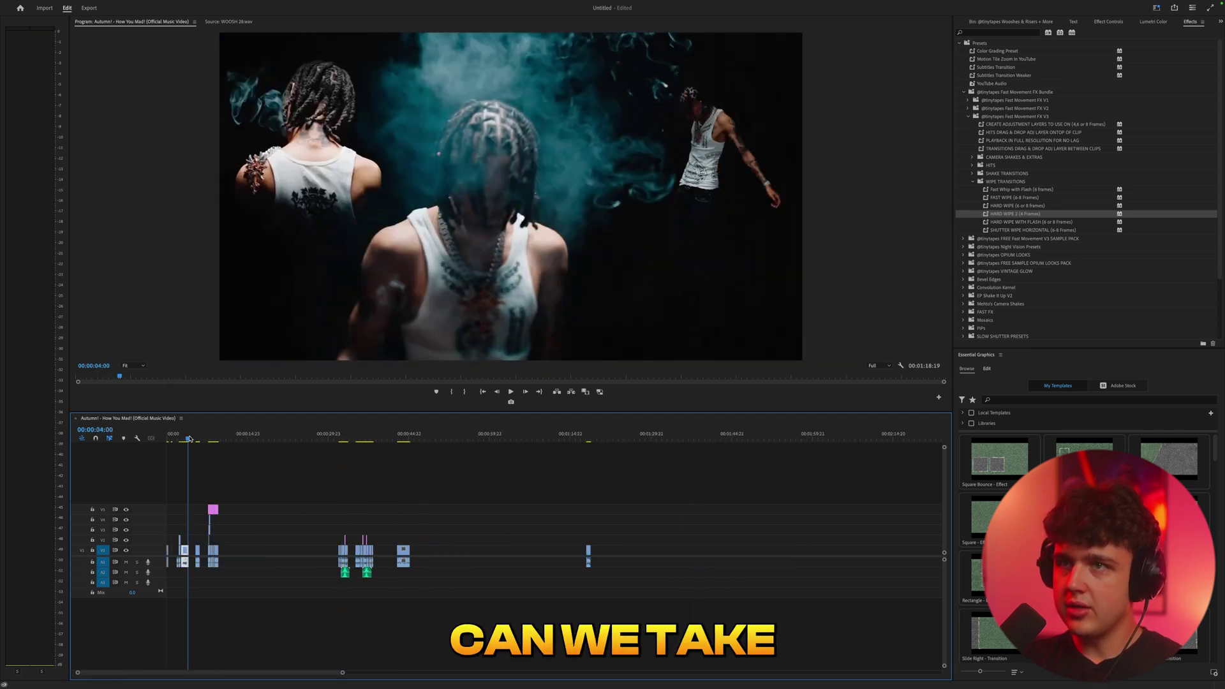
pyautogui.moveTo(185, 551); pyautogui.dragTo(563, 550)
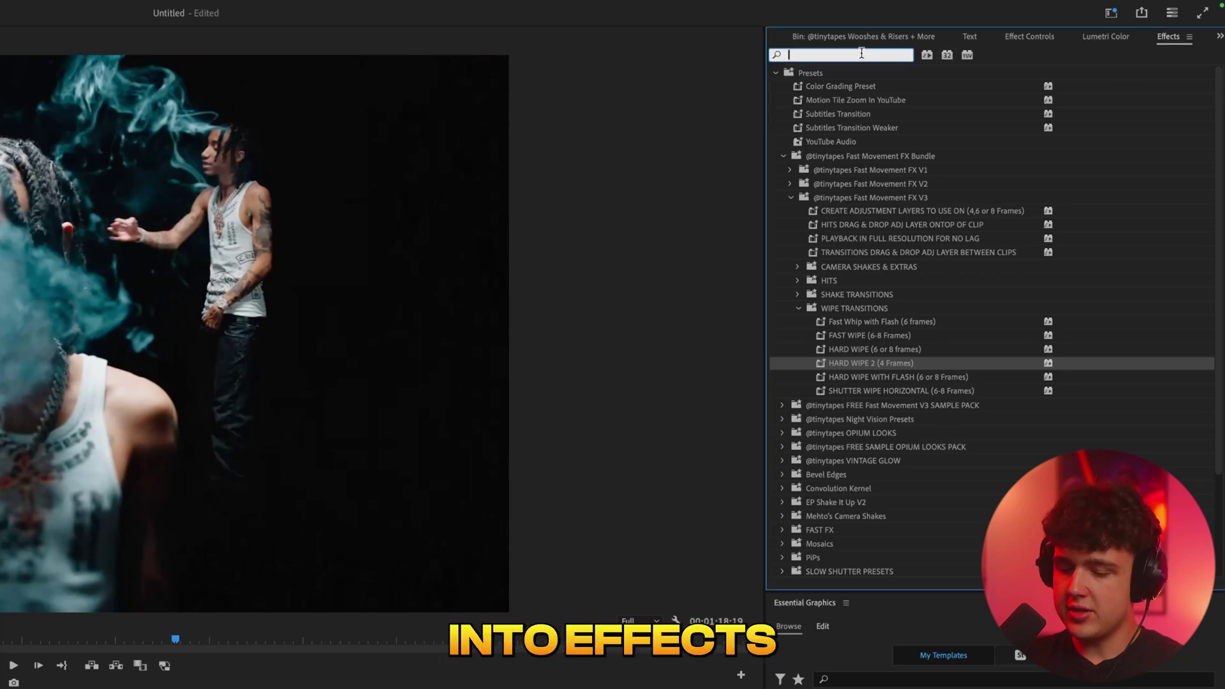
# Try the Look 1 preset from the Night Vision Presets folder on the clone clip, then undo it.
pyautogui.scroll(-3, 834, 328)
pyautogui.click(782, 293)
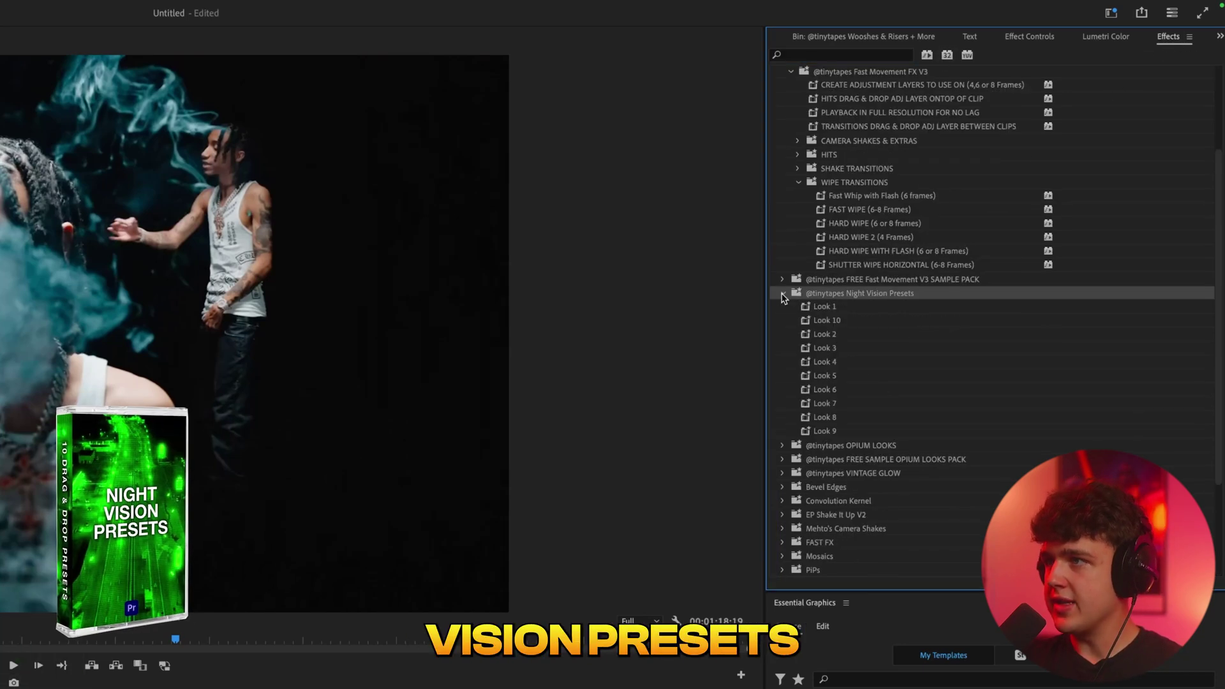
pyautogui.click(829, 307)
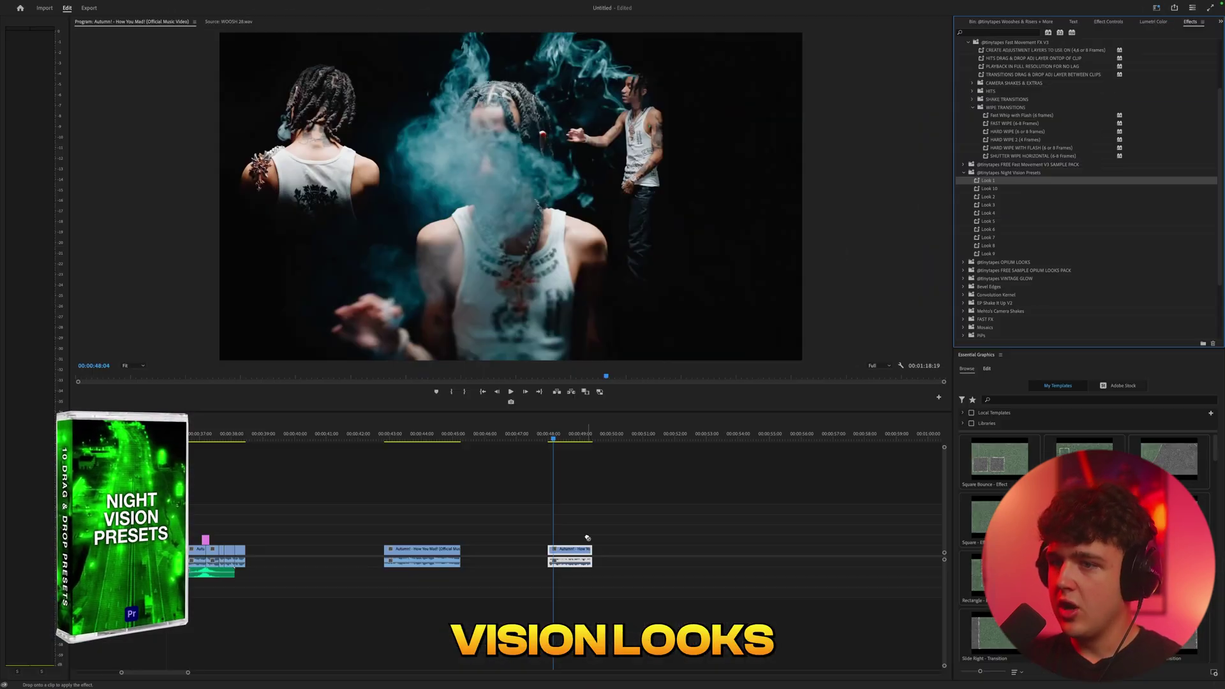
pyautogui.moveTo(1014, 190); pyautogui.dragTo(584, 549)
pyautogui.press('super+z')
# Try the night vision presets Look 2, Look 3, Look 4 and Look 6 on the clone clip, undoing each one.
pyautogui.moveTo(995, 197); pyautogui.dragTo(727, 404)
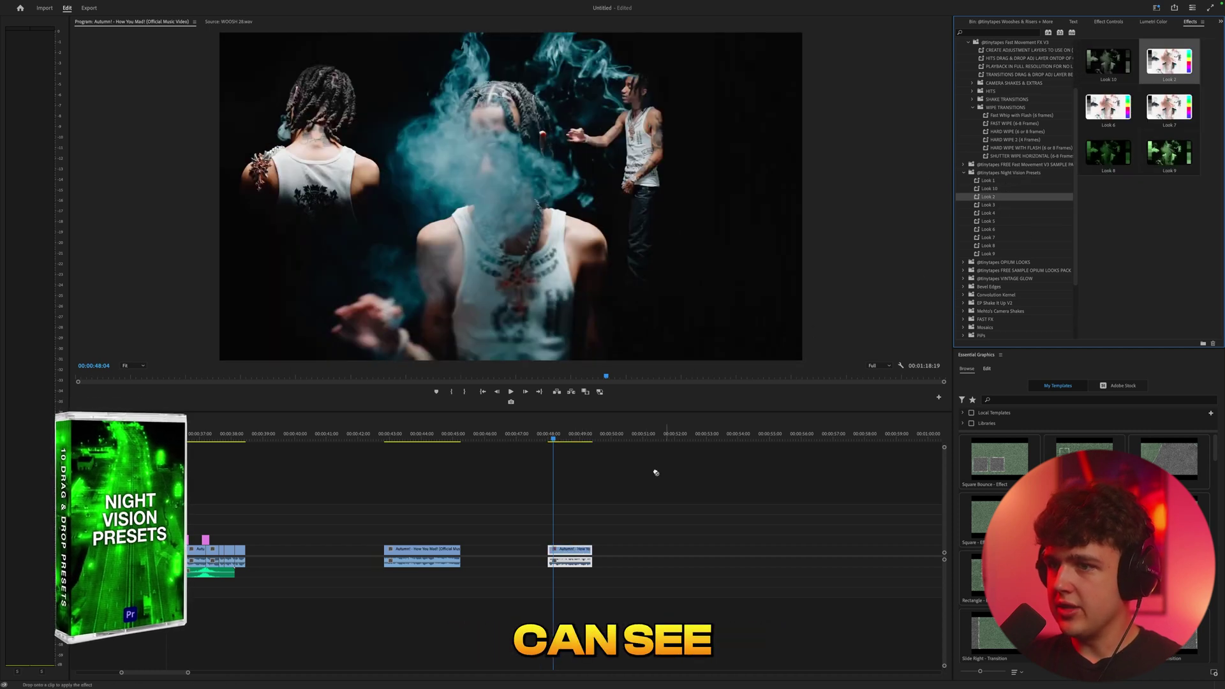
pyautogui.moveTo(570, 548); pyautogui.dragTo(594, 550)
pyautogui.hotkey('ctrl', 'z')
pyautogui.click(993, 206)
pyautogui.hotkey('ctrl', 'z')
pyautogui.moveTo(988, 213); pyautogui.dragTo(653, 473)
pyautogui.moveTo(573, 550); pyautogui.dragTo(581, 550)
pyautogui.hotkey('ctrl', 'z')
pyautogui.hotkey('ctrl', 'z')
pyautogui.click(987, 229)
pyautogui.hotkey('ctrl', 'z')
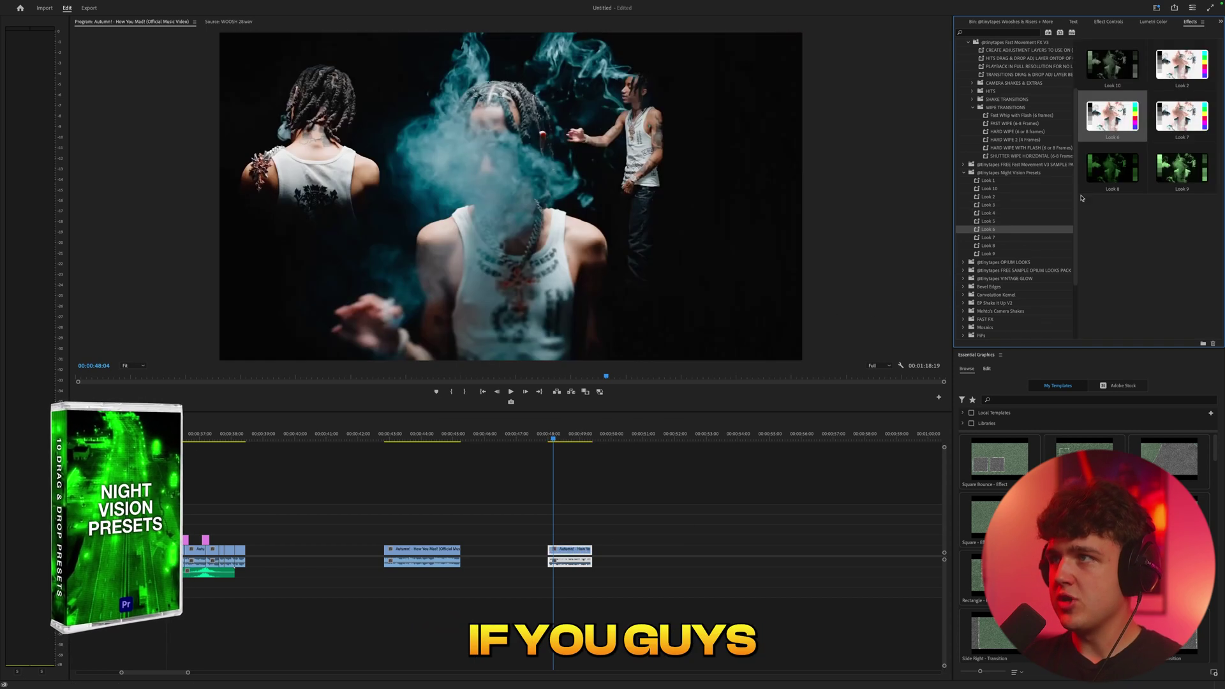
# Find the Tint effect and apply it to the clone clip at 00:00:48:04.
pyautogui.click(1001, 33)
pyautogui.write('tin')
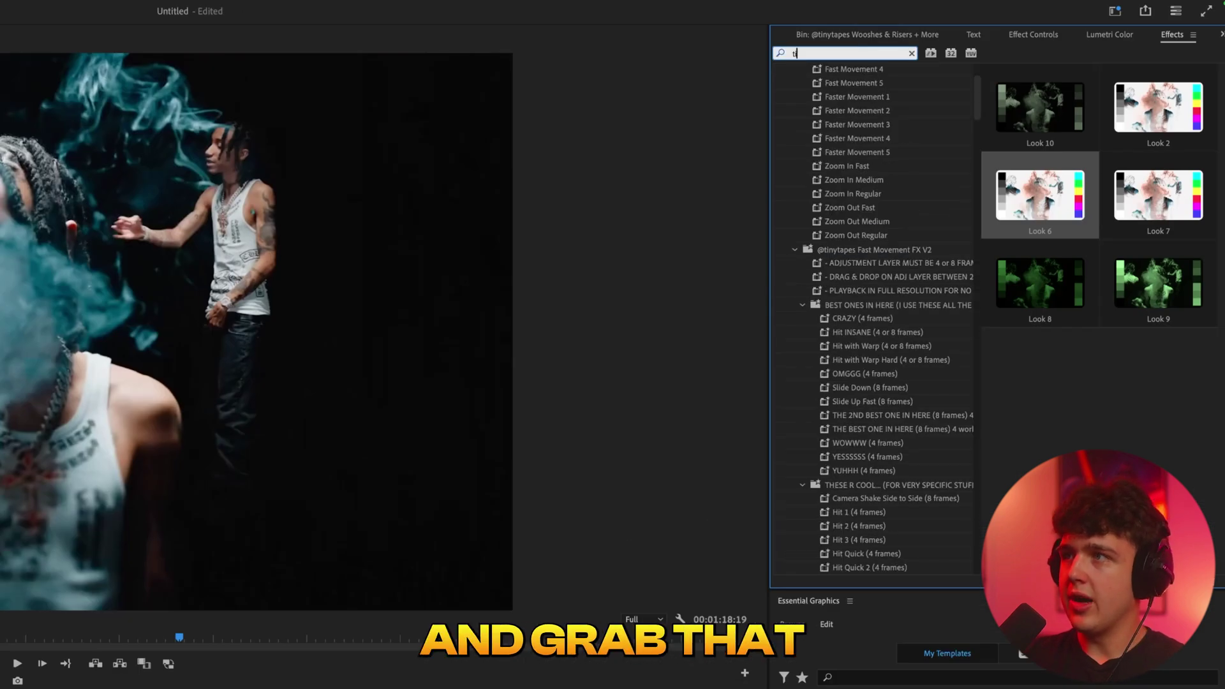
pyautogui.write('t')
pyautogui.moveTo(854, 154); pyautogui.dragTo(574, 553)
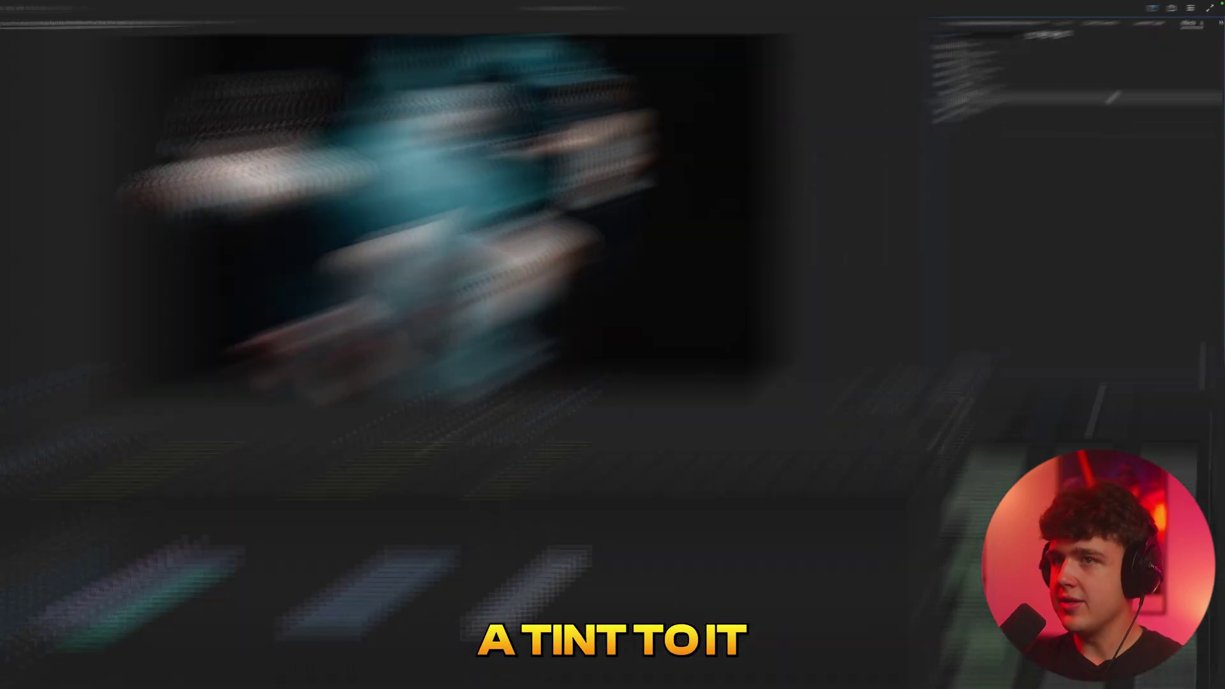
# Set the Tint effect's Map White To colour to a bright green.
pyautogui.click(1108, 22)
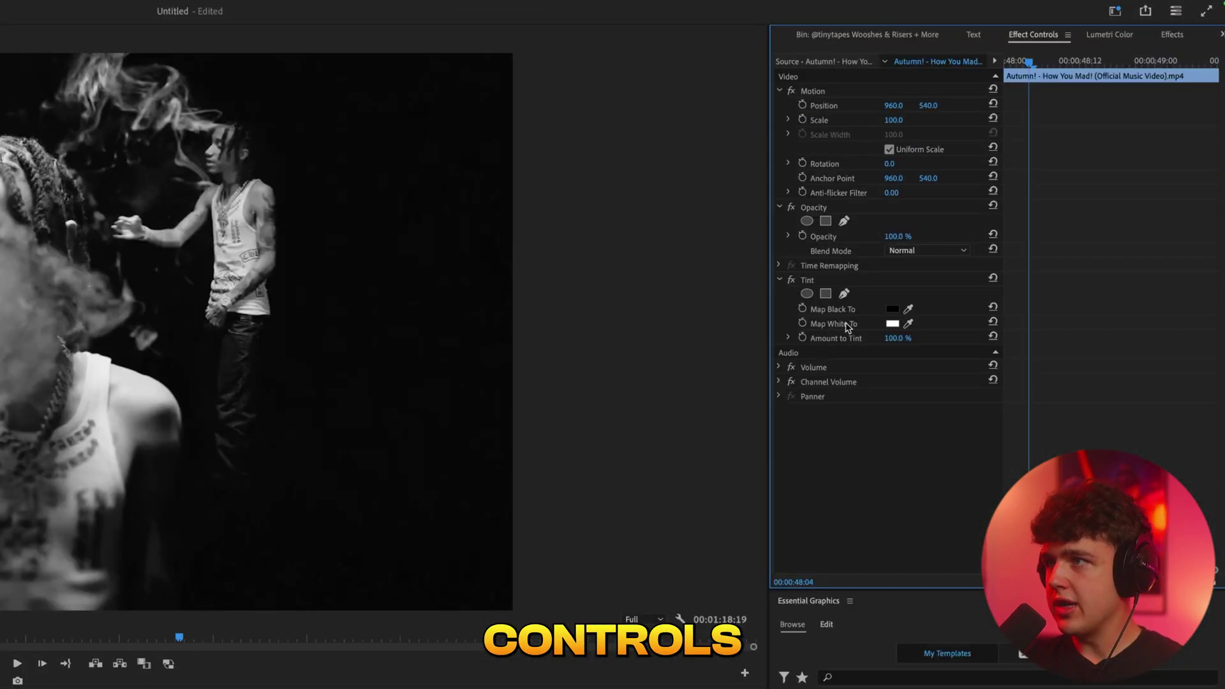
pyautogui.click(892, 323)
pyautogui.moveTo(640, 321); pyautogui.dragTo(639, 334)
pyautogui.moveTo(617, 447); pyautogui.dragTo(632, 458)
pyautogui.click(746, 270)
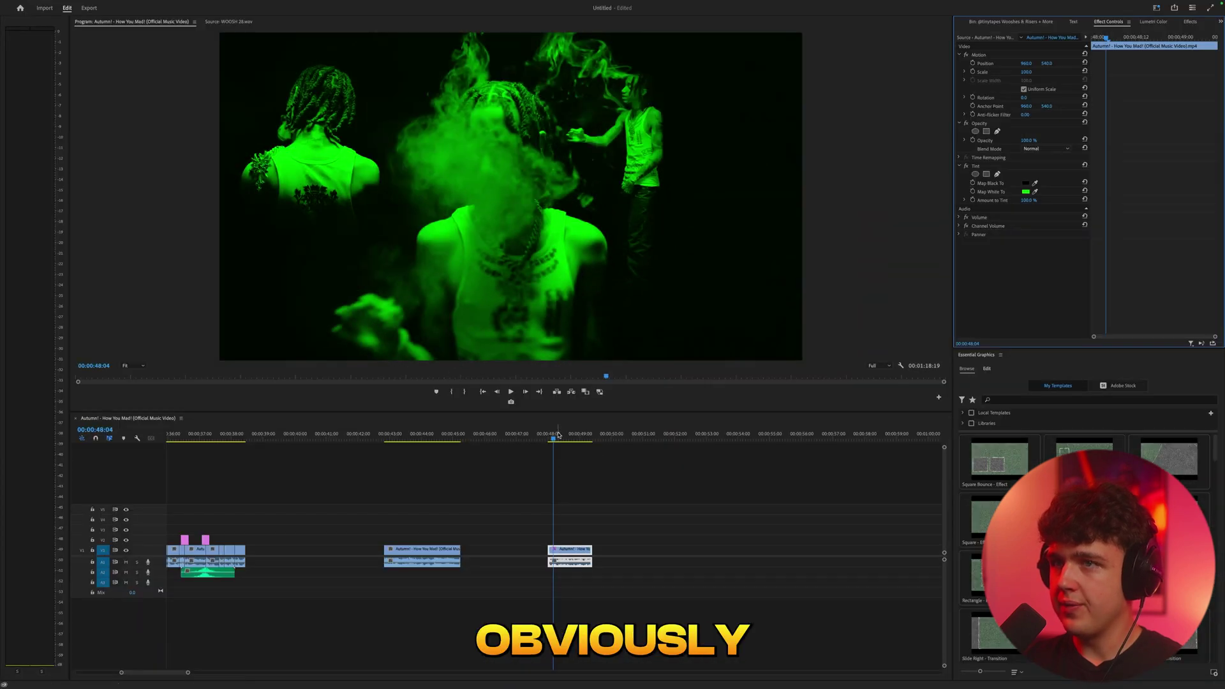
# Refine the Map White To colour to a slightly bluish green and check it across the clone clip.
pyautogui.moveTo(559, 435); pyautogui.dragTo(560, 461)
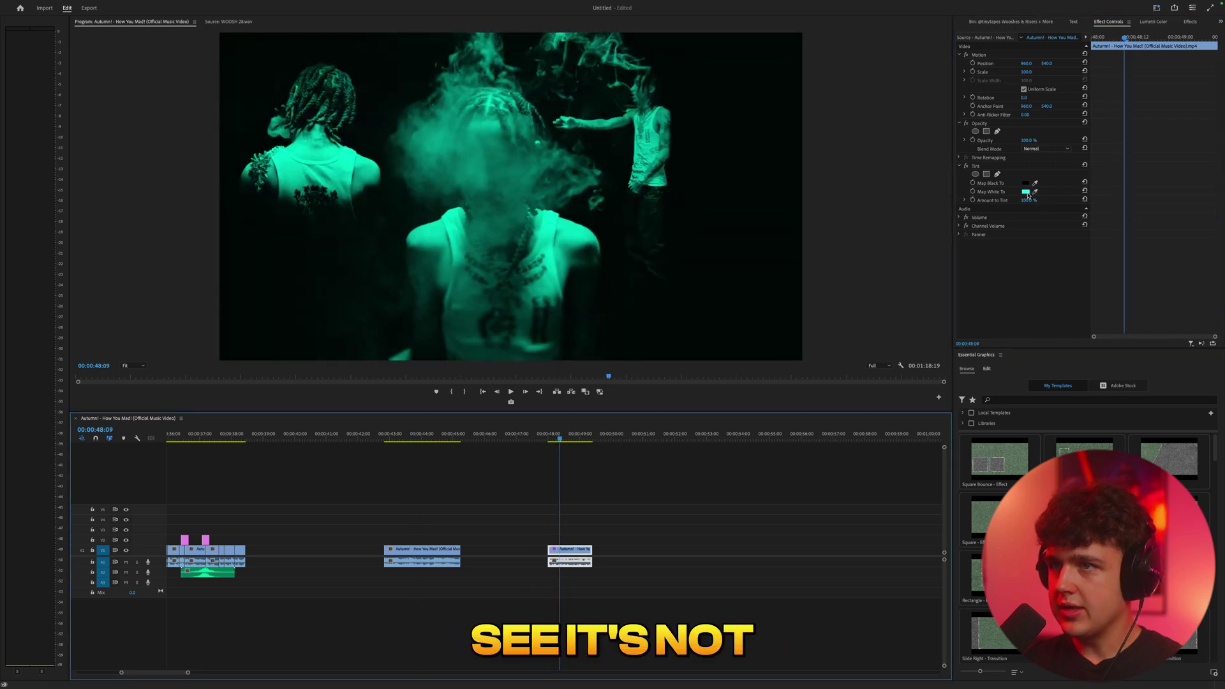
pyautogui.click(1027, 192)
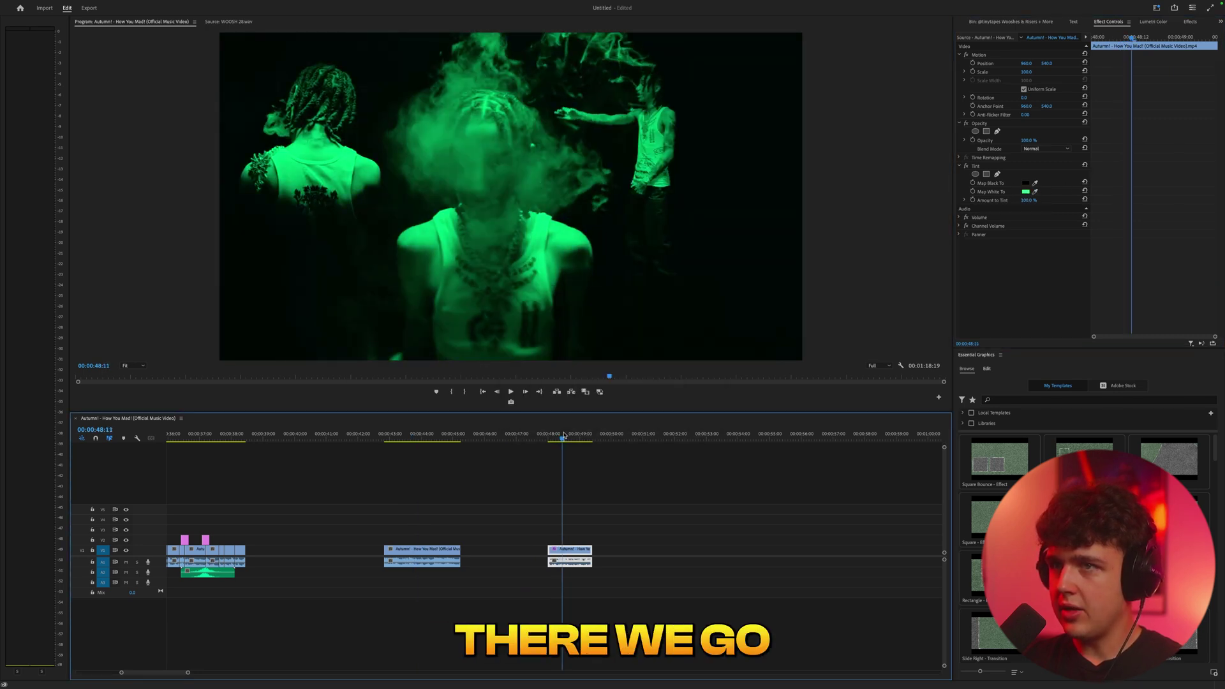
pyautogui.moveTo(560, 439)
pyautogui.mouseDown()
pyautogui.moveTo(457, 439)
pyautogui.moveTo(566, 453)
pyautogui.mouseUp()
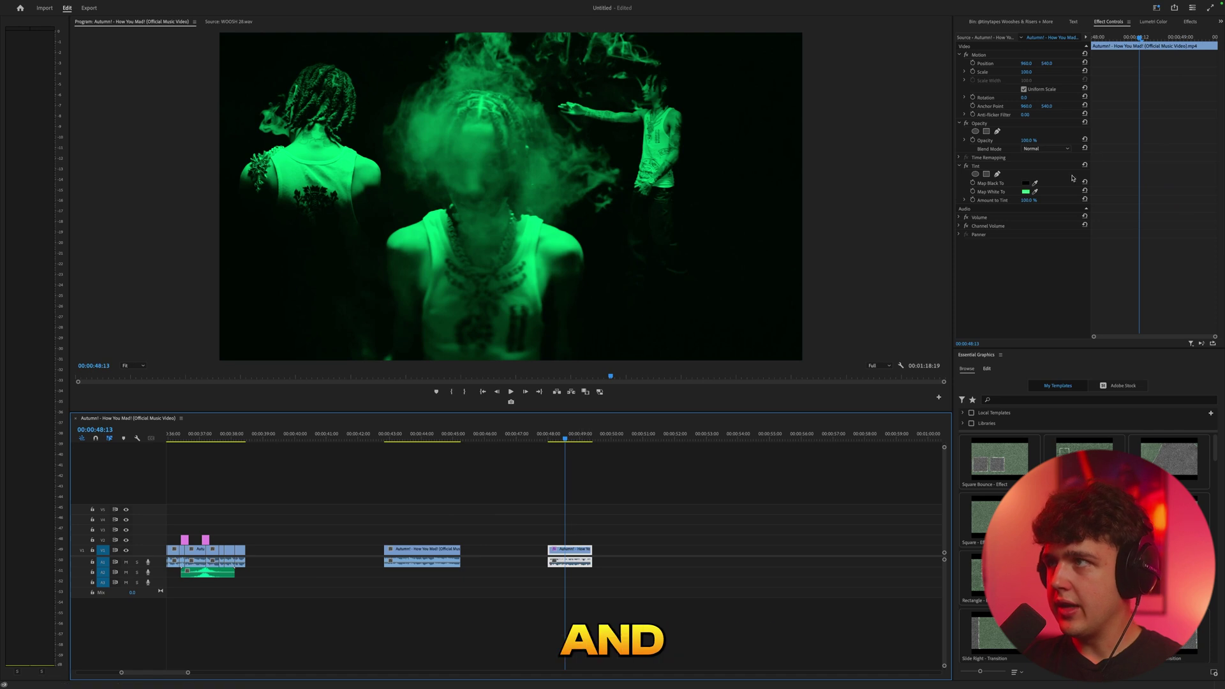
# Grade the green clip in Lumetri Color with contrast 100, highlights 79, shadows -39 and saturation 124.4.
pyautogui.click(1152, 21)
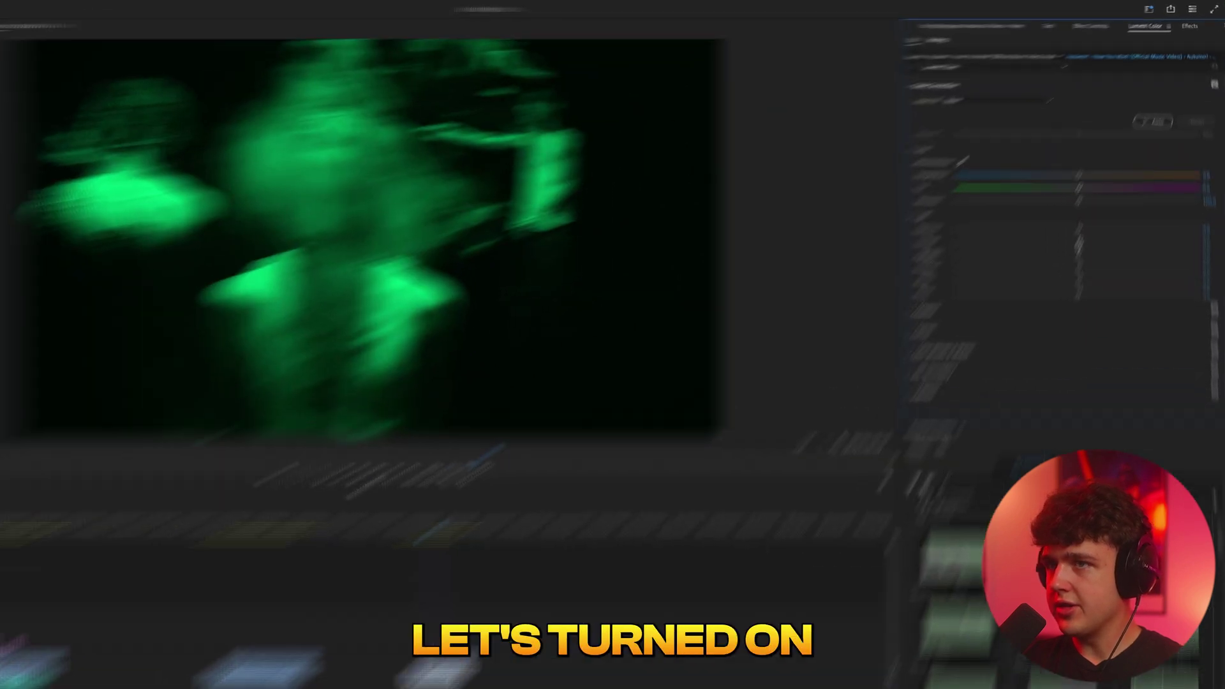
pyautogui.moveTo(1079, 243); pyautogui.dragTo(1158, 255)
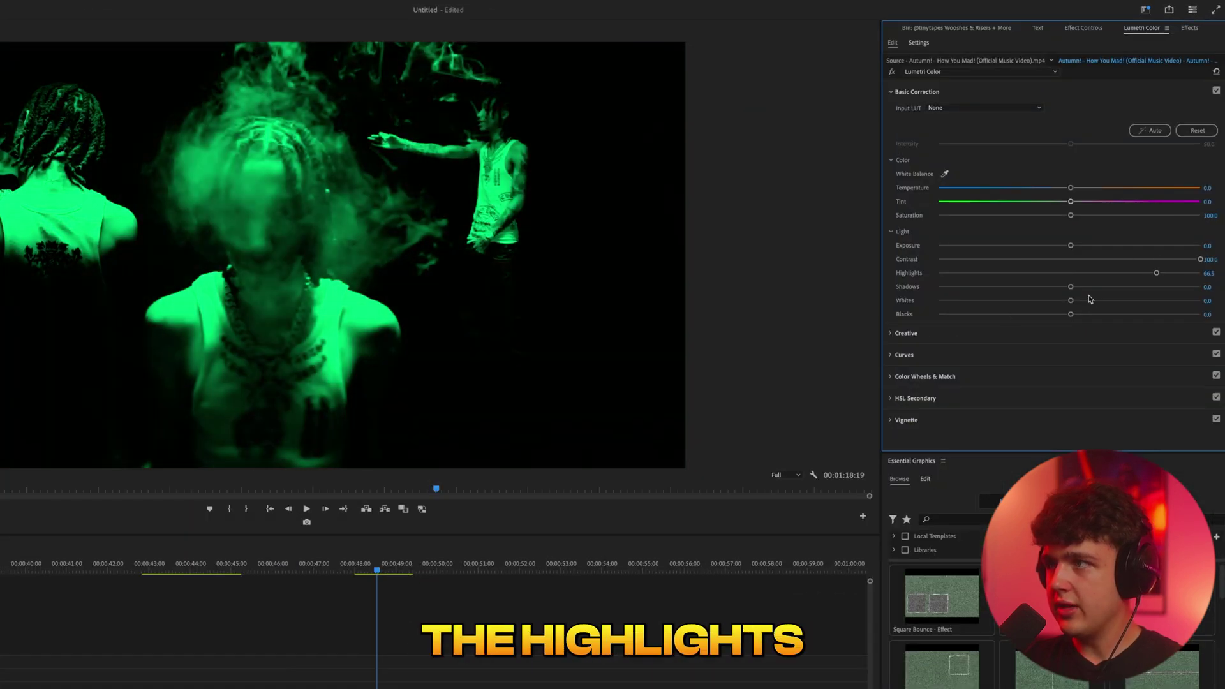
pyautogui.moveTo(1069, 288); pyautogui.dragTo(1019, 298)
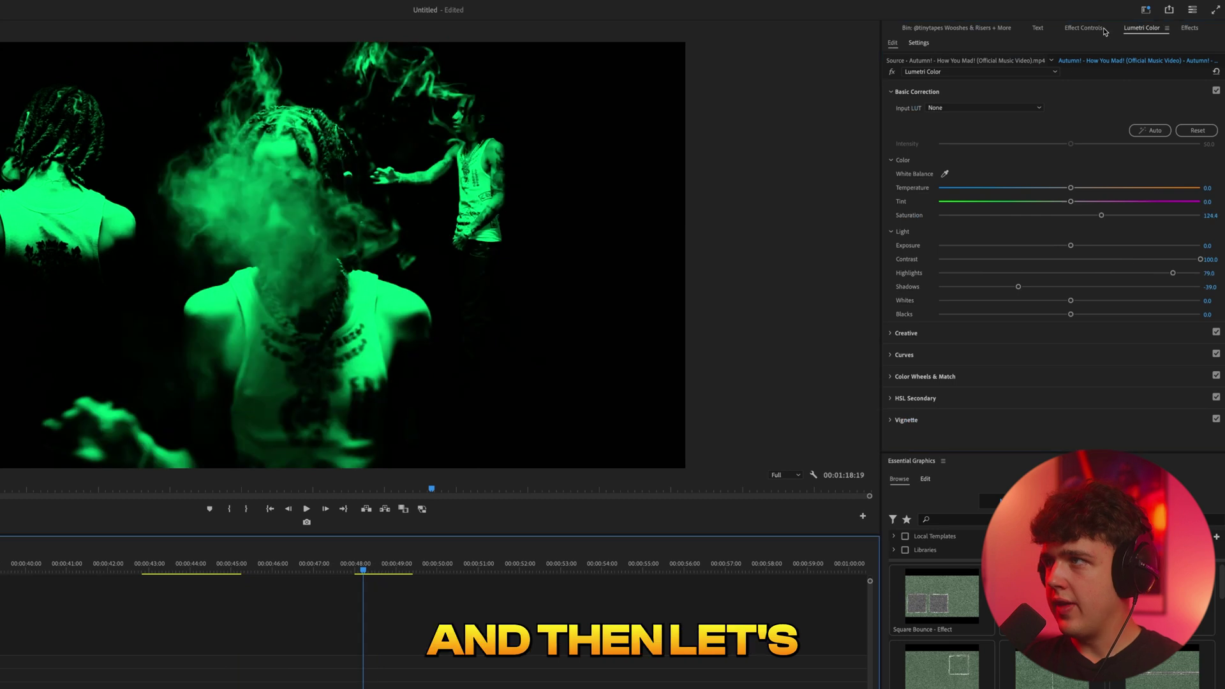
# Apply the Noise effect to the green clip with the noise amount set to 53%.
pyautogui.click(1189, 27)
pyautogui.click(948, 43)
pyautogui.hotkey('ctrl', 'a')
pyautogui.write('noise')
pyautogui.doubleClick(925, 245)
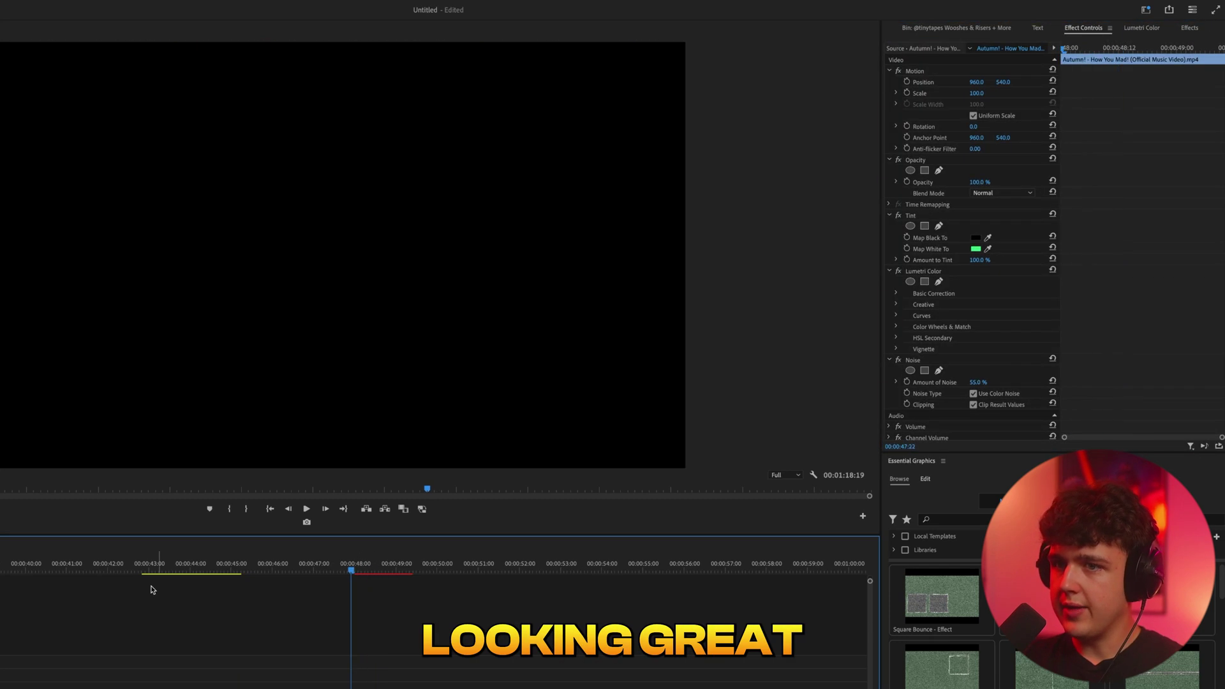
# Add a large elliptical opacity mask around the green clip's central figure and feather it heavily to match the shadow shot's cutout.
pyautogui.click(148, 570)
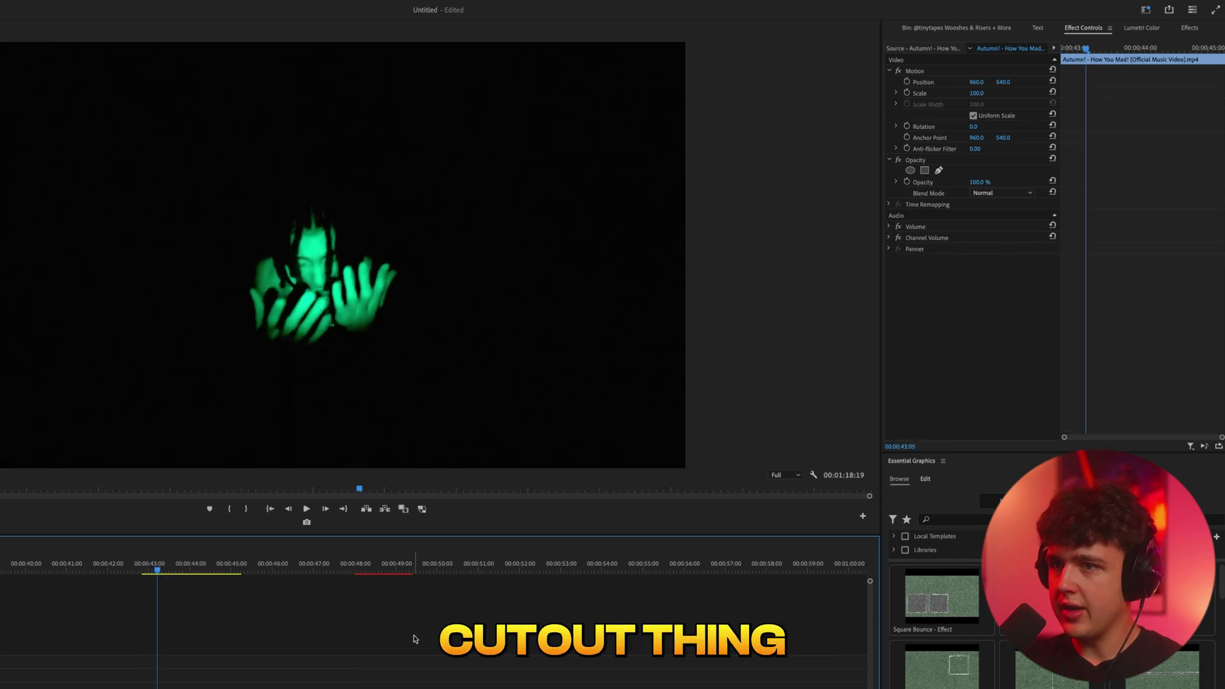
pyautogui.click(365, 572)
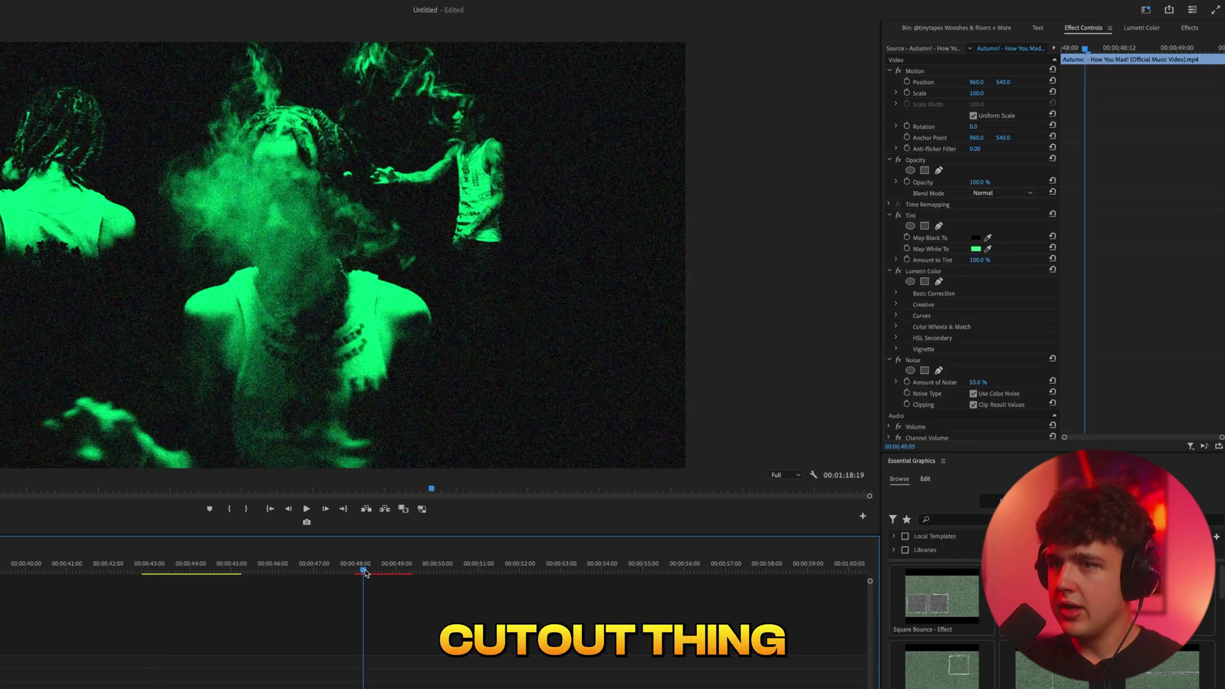
pyautogui.click(910, 171)
pyautogui.moveTo(303, 254); pyautogui.dragTo(287, 223)
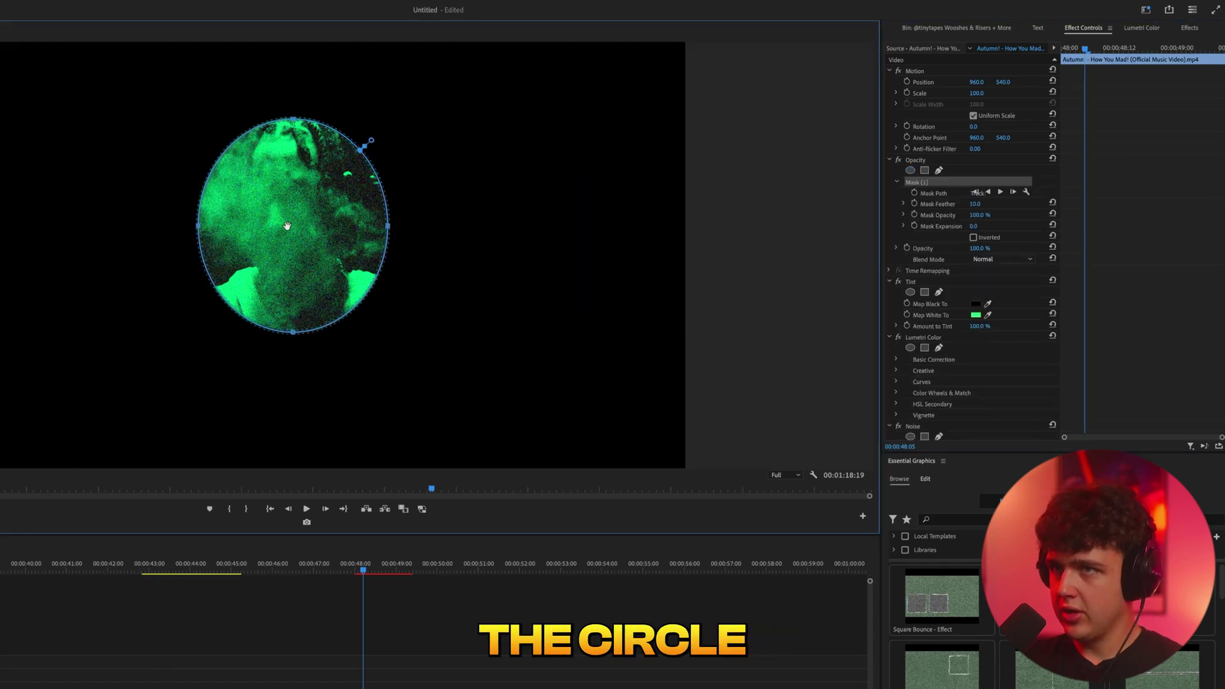
pyautogui.moveTo(363, 144); pyautogui.dragTo(431, 242)
pyautogui.moveTo(276, 208); pyautogui.dragTo(273, 220)
pyautogui.moveTo(981, 208); pyautogui.dragTo(1071, 207)
pyautogui.click(503, 619)
pyautogui.moveTo(366, 566); pyautogui.dragTo(402, 621)
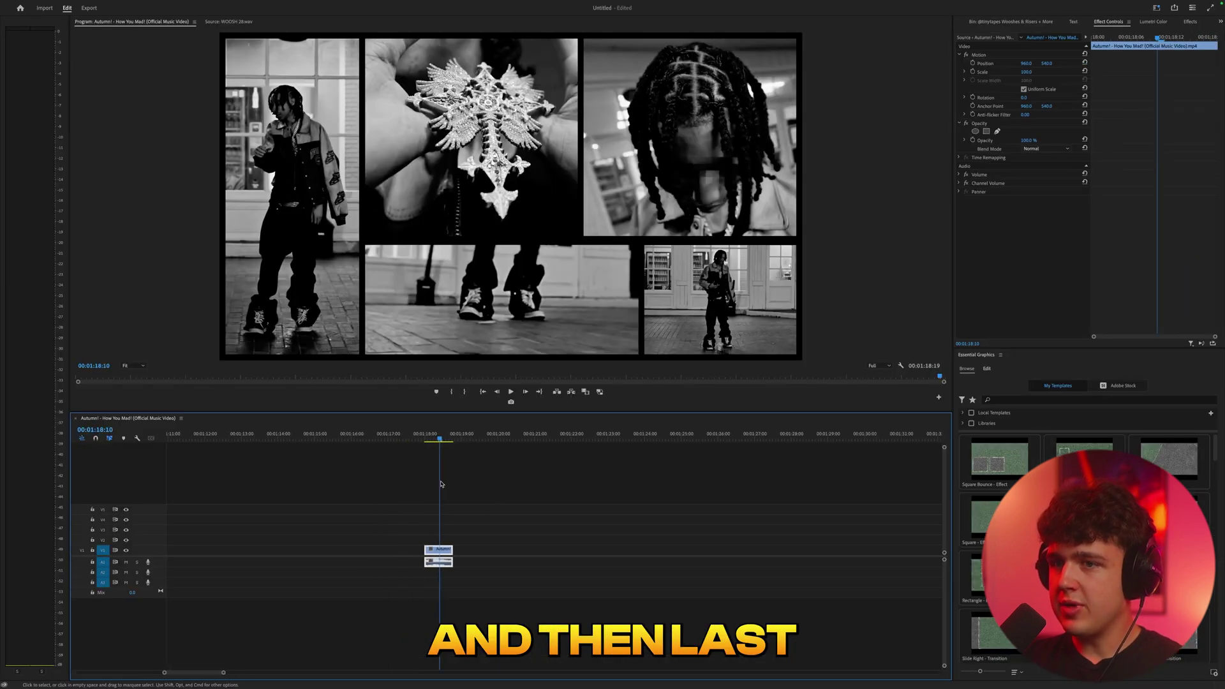
# Stack several subclips from the Scene Edit Detection bin on the tracks above the collage shot at 00:01:18:00.
pyautogui.press('=')
pyautogui.press('=')
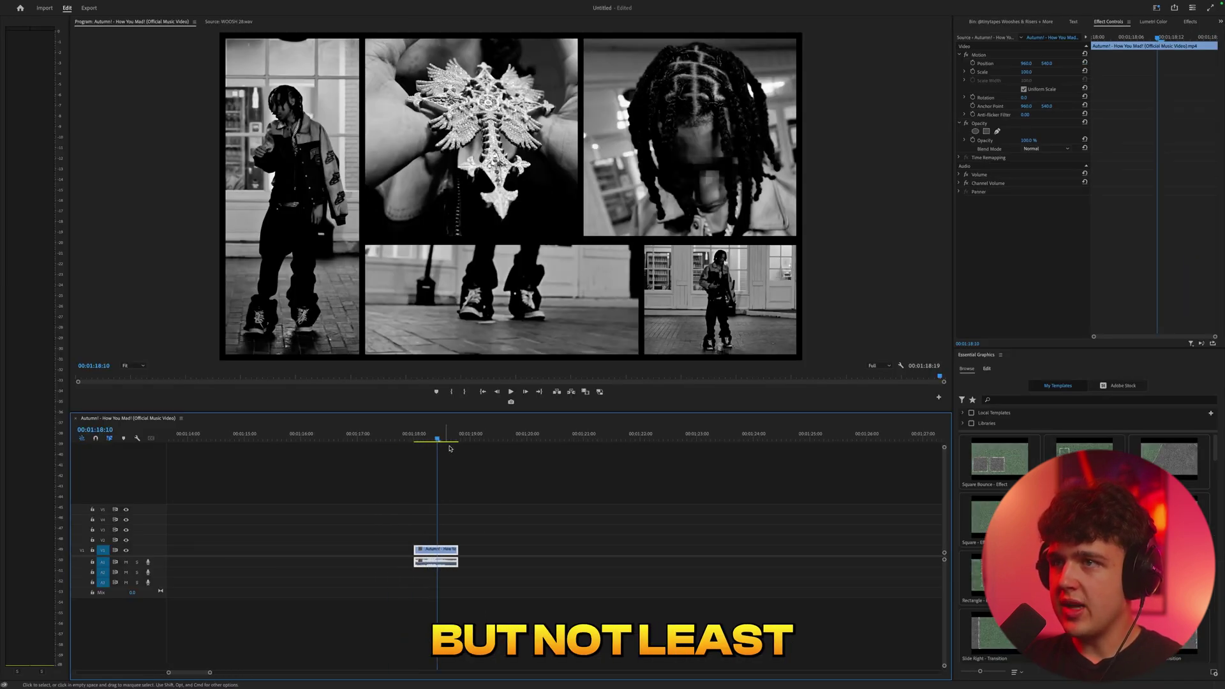
pyautogui.moveTo(438, 440)
pyautogui.mouseDown()
pyautogui.moveTo(416, 438)
pyautogui.moveTo(428, 439)
pyautogui.mouseUp()
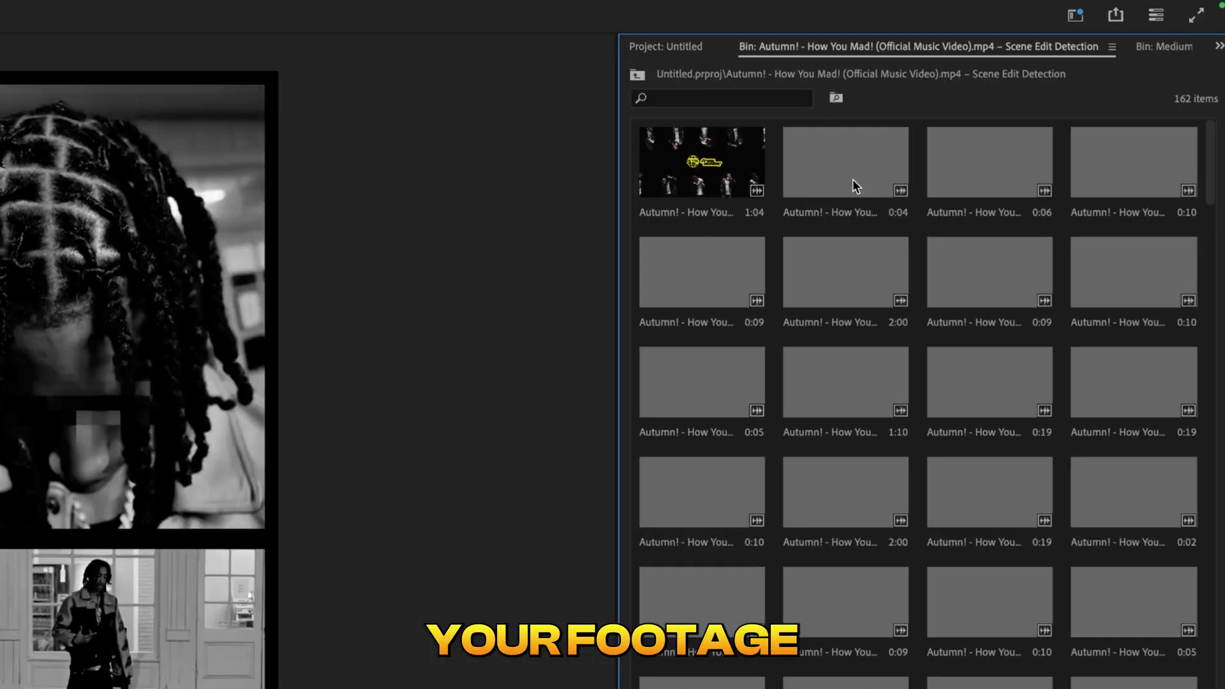
pyautogui.click(835, 186)
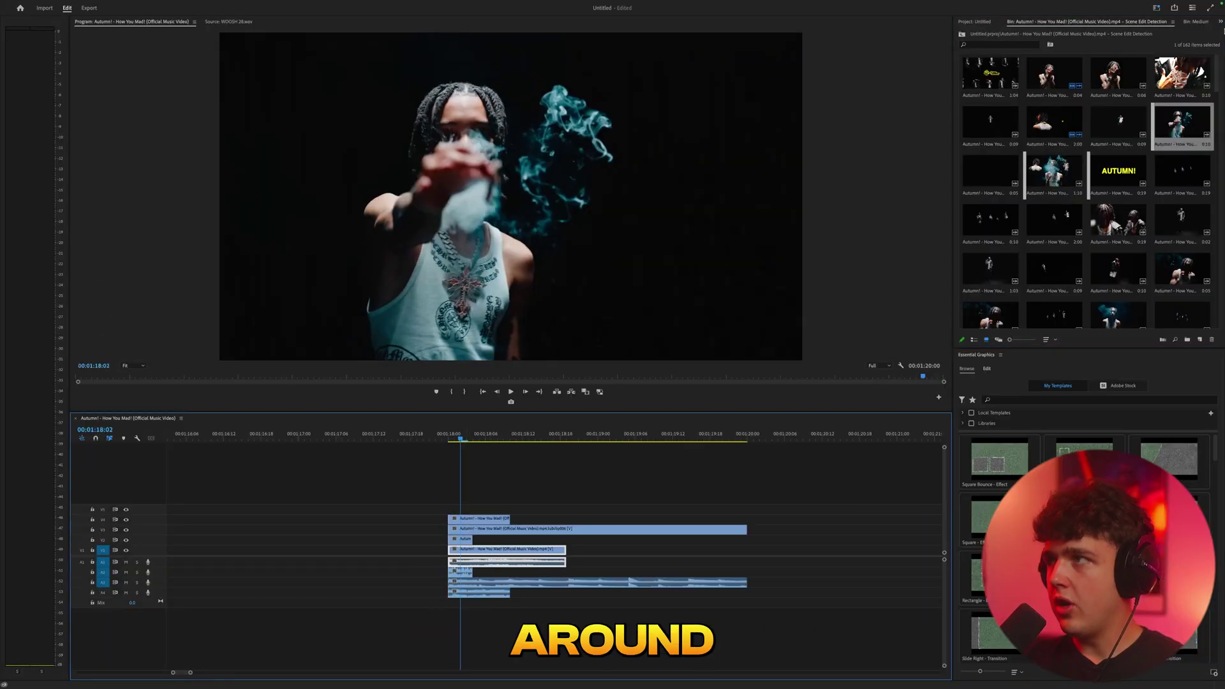
# Find the Crop effect and apply it to the clips stacked above the collage shot.
pyautogui.click(1221, 22)
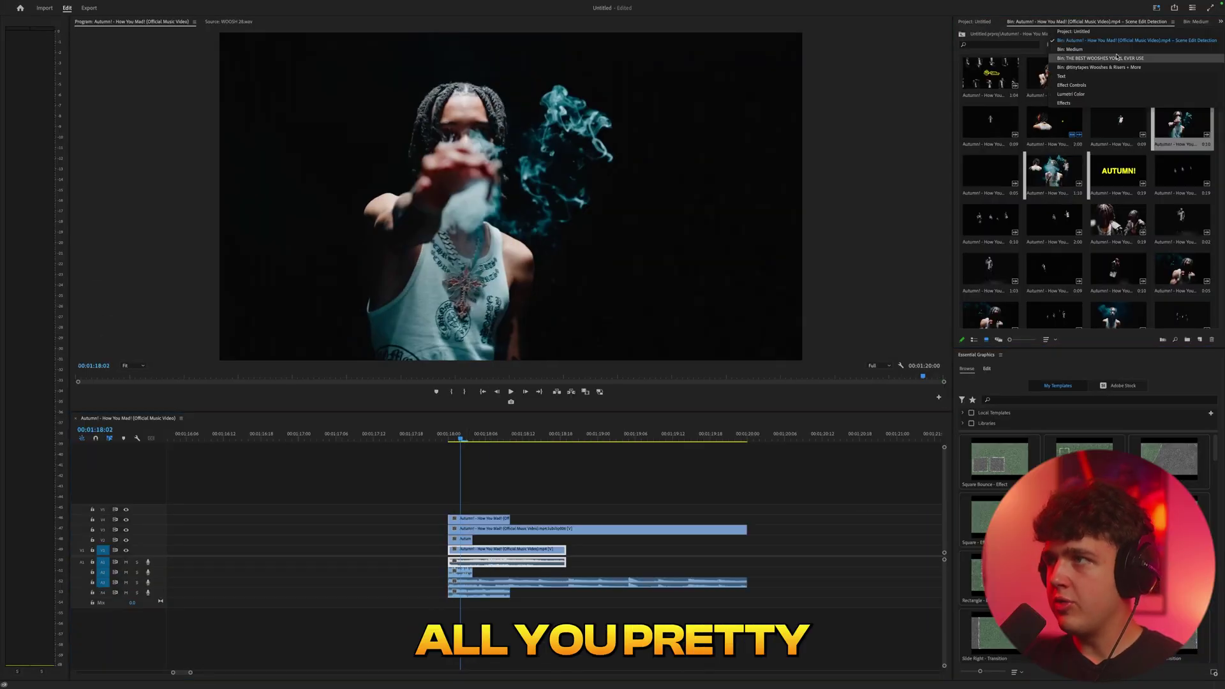
pyautogui.click(1073, 103)
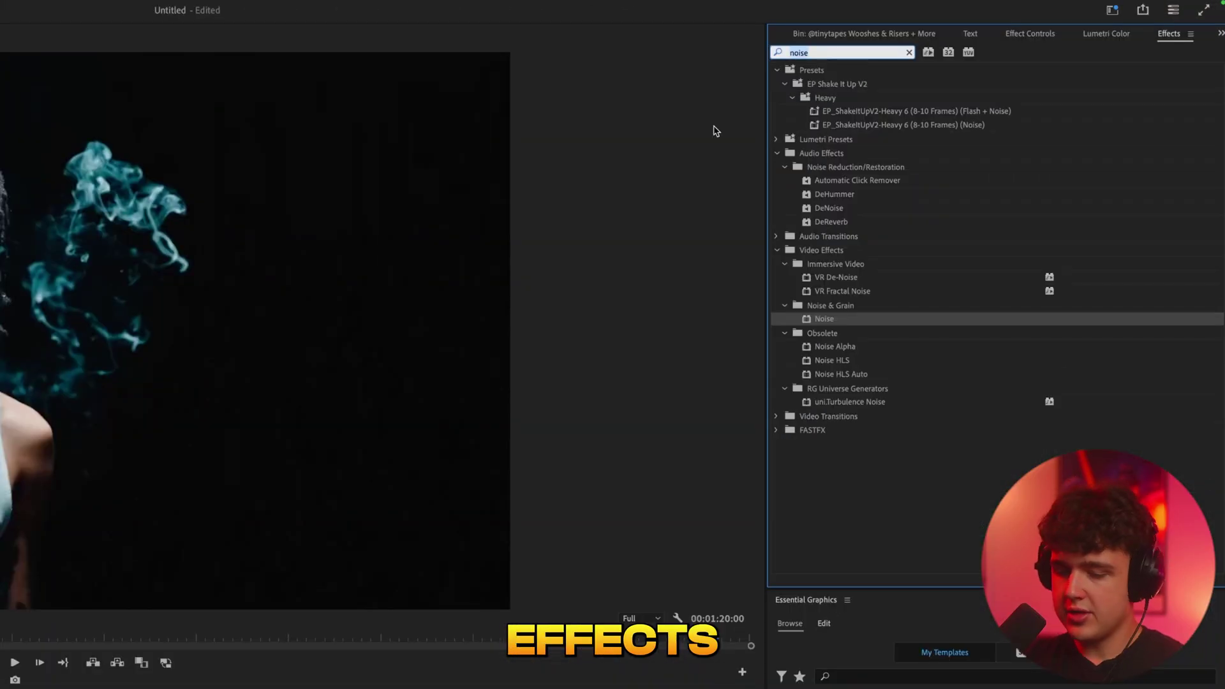
pyautogui.write('crop')
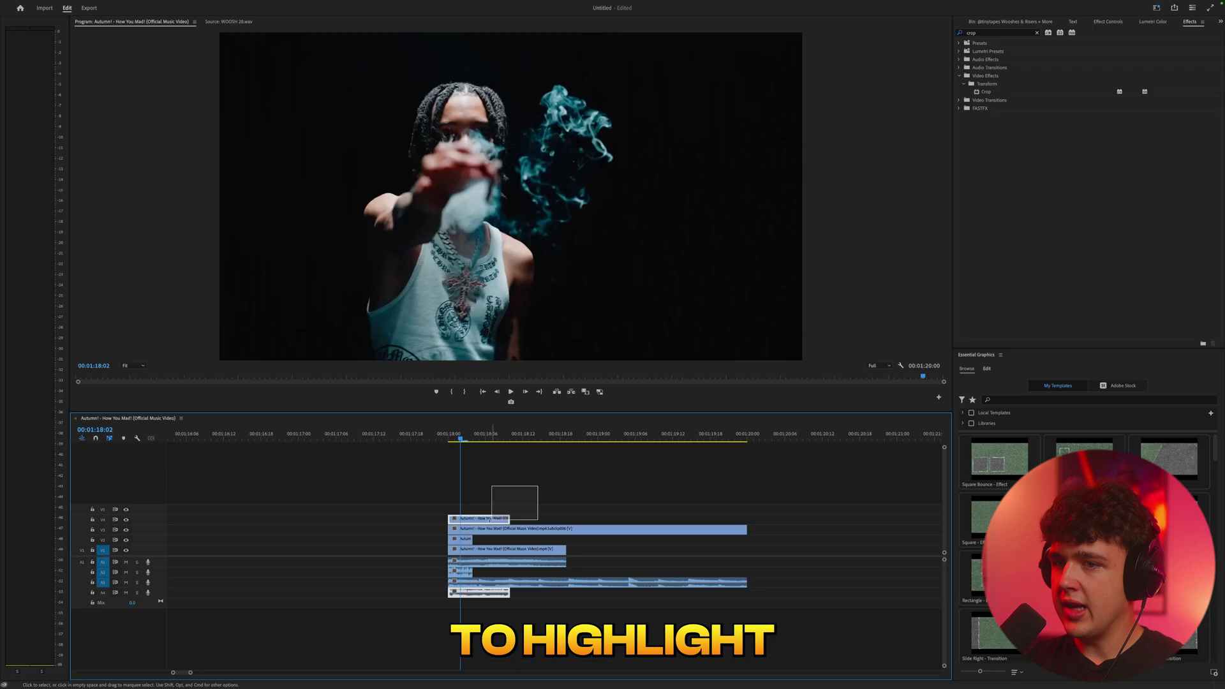
pyautogui.moveTo(986, 95); pyautogui.dragTo(529, 515)
# Disable the two stacked clips between the top clip and the collage shot.
pyautogui.click(520, 529)
pyautogui.press('shift+super+e')
pyautogui.click(465, 539)
pyautogui.press('shift+super+e')
# Lower the top smoke clip's opacity to 87.9% so the collage shows through.
pyautogui.click(476, 519)
pyautogui.click(1010, 21)
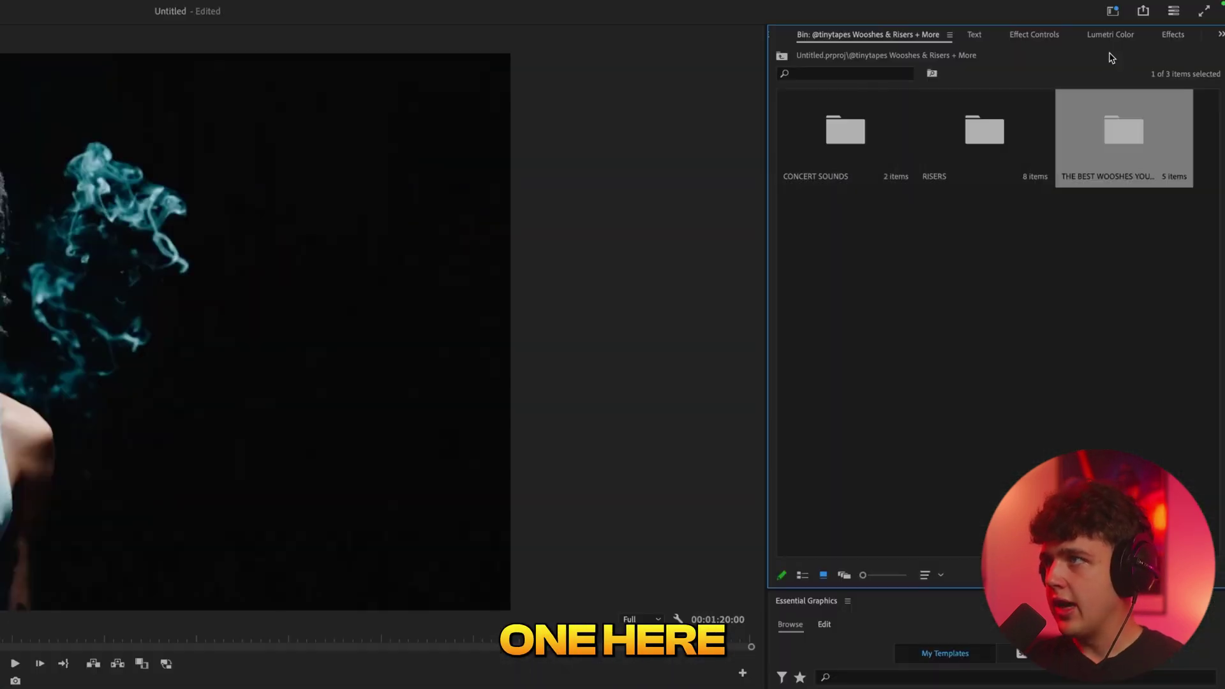
pyautogui.click(1053, 38)
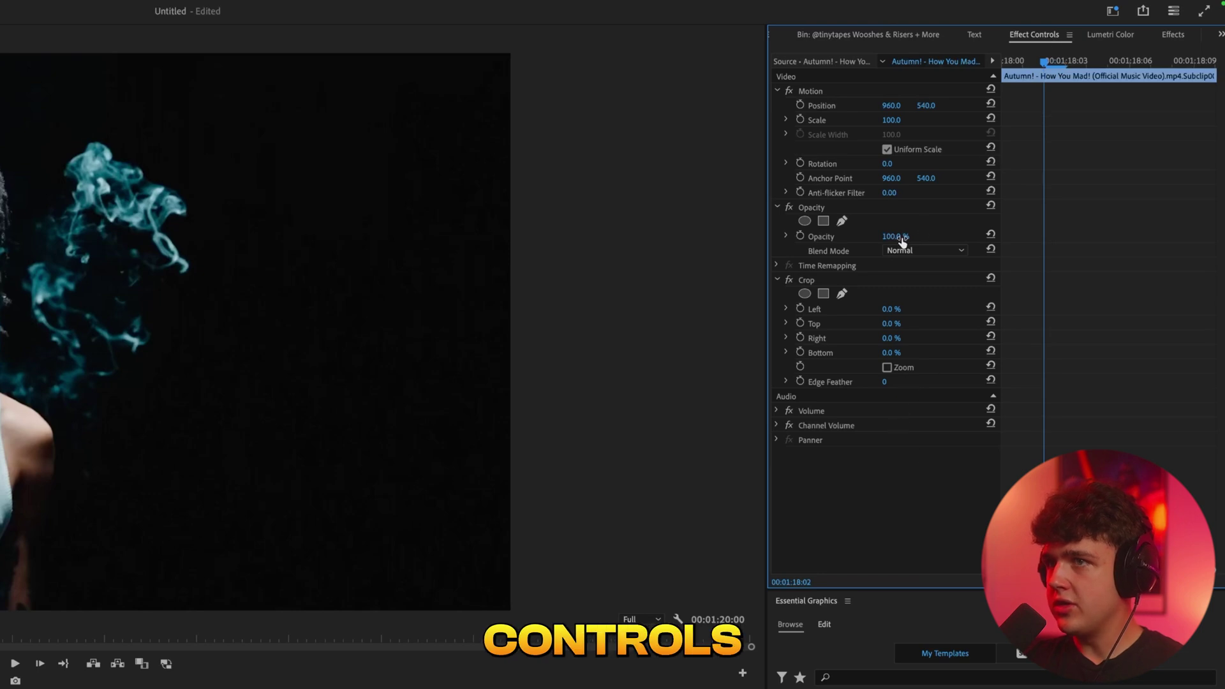
pyautogui.moveTo(902, 243); pyautogui.dragTo(891, 241)
# Scale the smoke clip to 71.7 and move it over the collage's upper-right panel, at about 1680, 305.
pyautogui.click(811, 91)
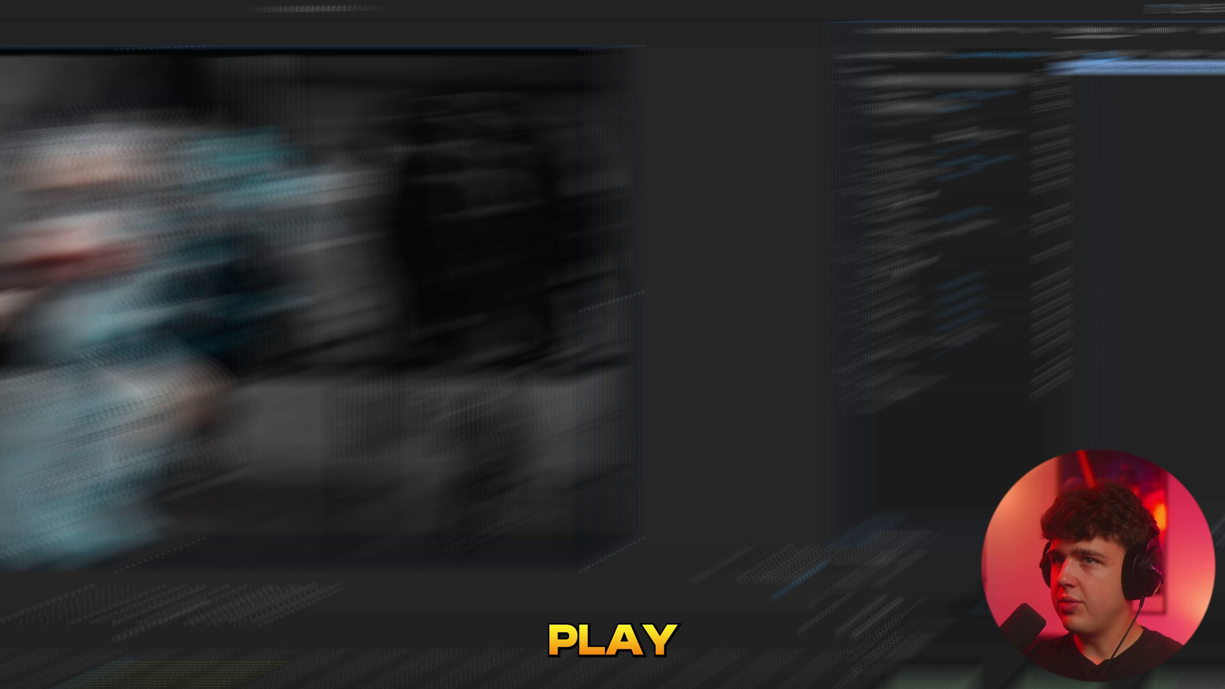
pyautogui.moveTo(891, 121); pyautogui.dragTo(849, 121)
pyautogui.moveTo(497, 232); pyautogui.dragTo(753, 153)
pyautogui.moveTo(744, 226); pyautogui.dragTo(774, 266)
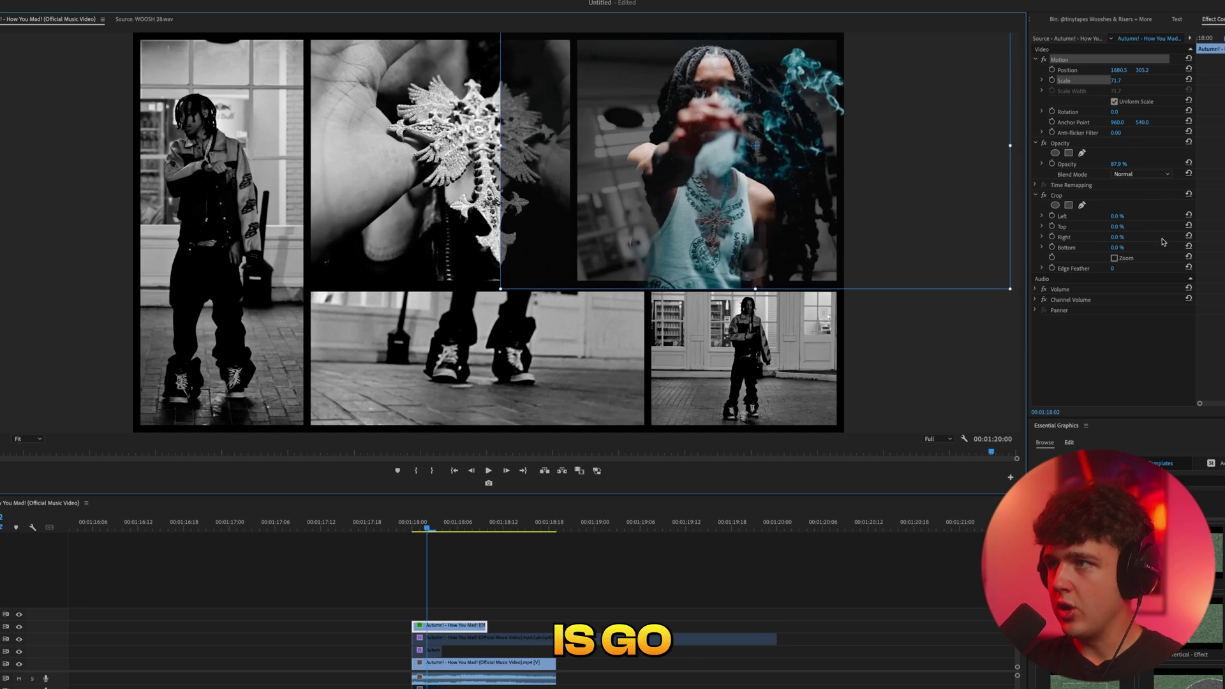
# Crop the smoke clip to its collage panel with left 14.8%, right 33.9%, bottom 2.9% and top 12.9%.
pyautogui.moveTo(1121, 217); pyautogui.dragTo(1209, 217)
pyautogui.moveTo(1117, 248); pyautogui.dragTo(1146, 248)
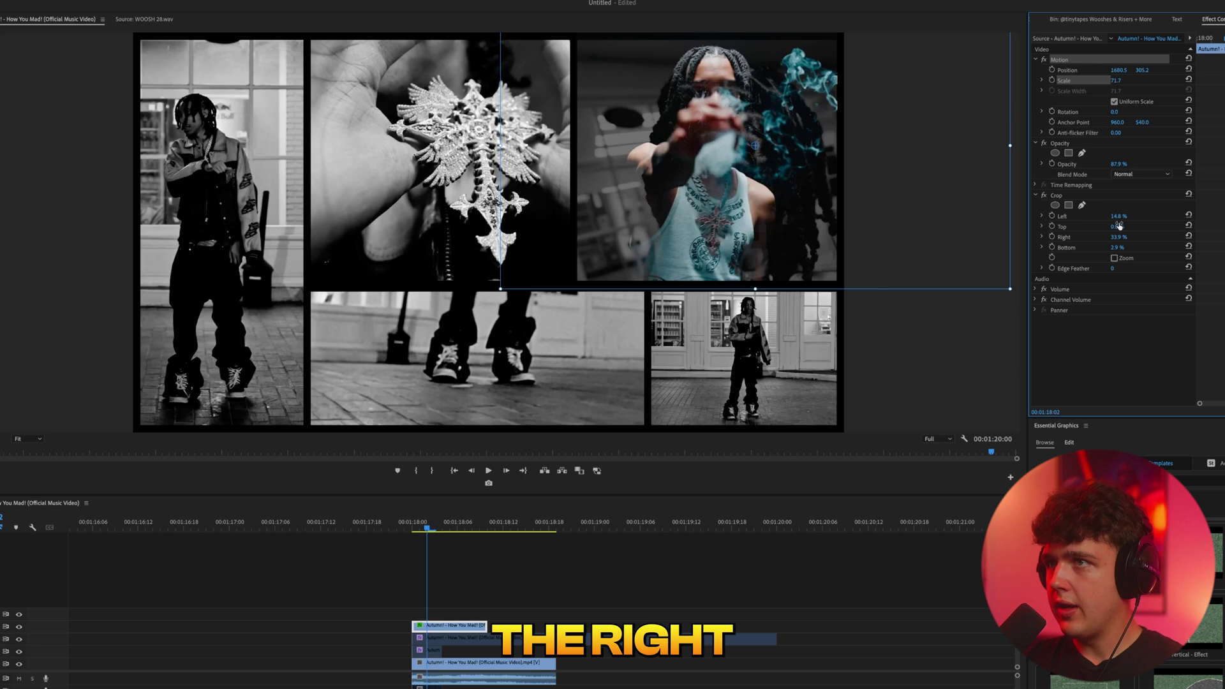
pyautogui.moveTo(1119, 226); pyautogui.dragTo(1202, 226)
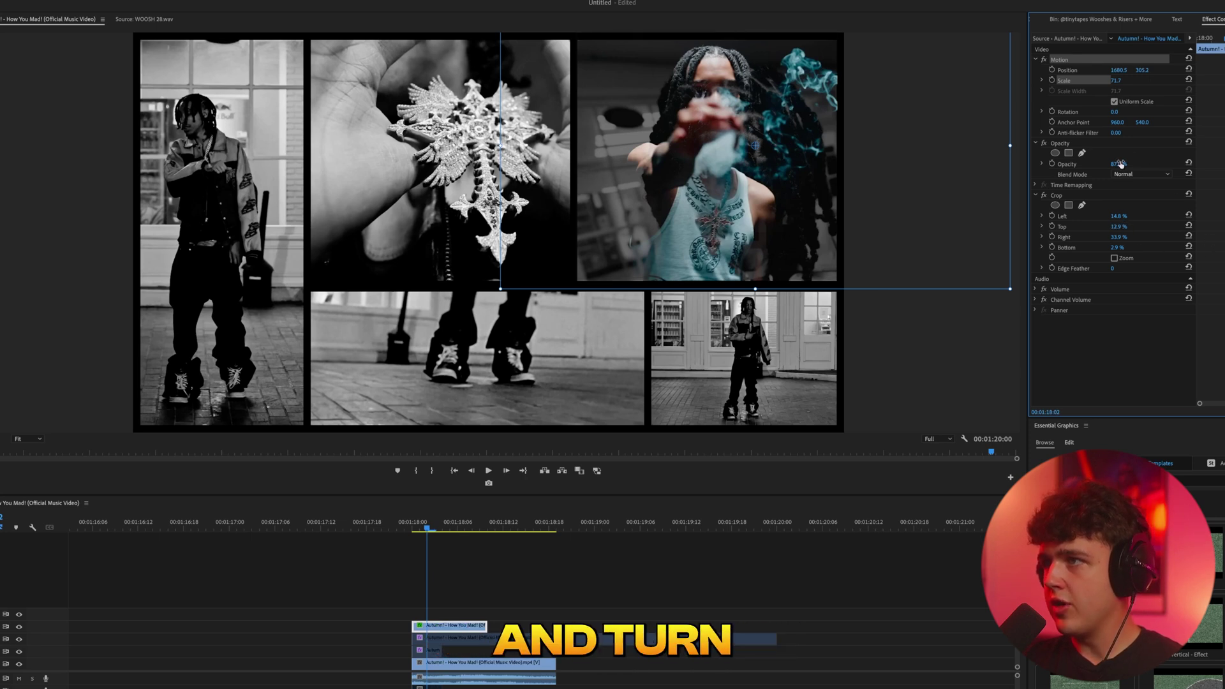
# Restore the smoke clip's full opacity and check the collage a few frames further on.
pyautogui.moveTo(1118, 164); pyautogui.dragTo(1205, 164)
pyautogui.click(836, 557)
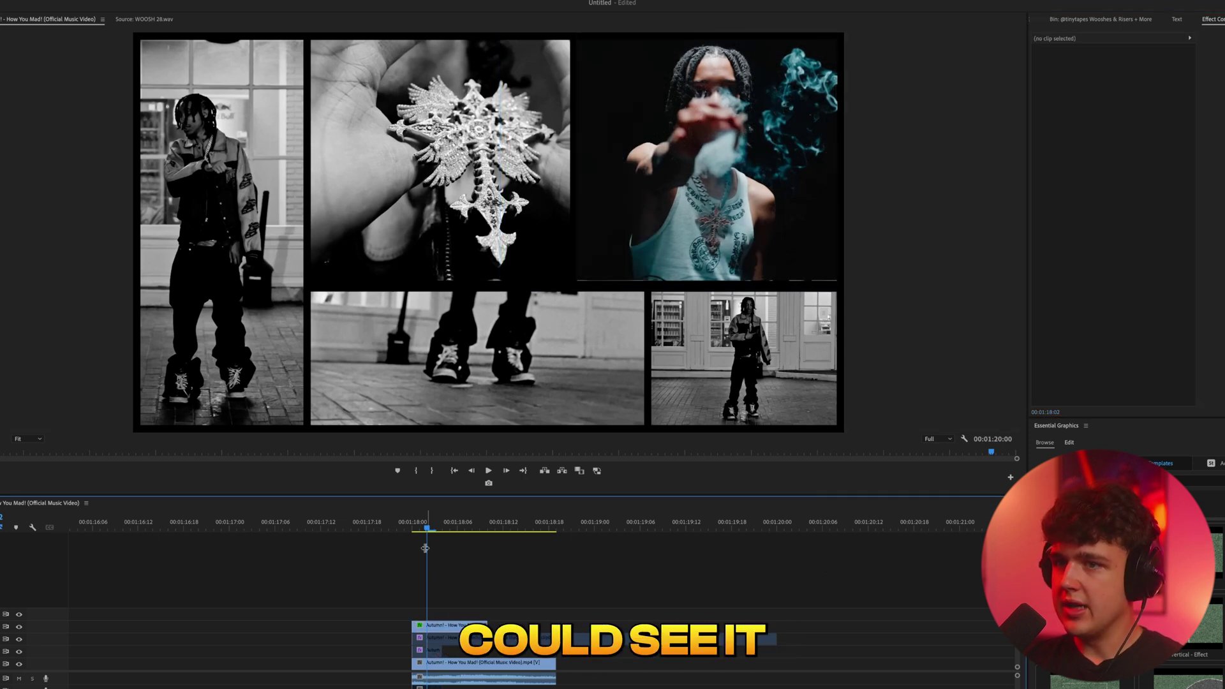
pyautogui.click(444, 524)
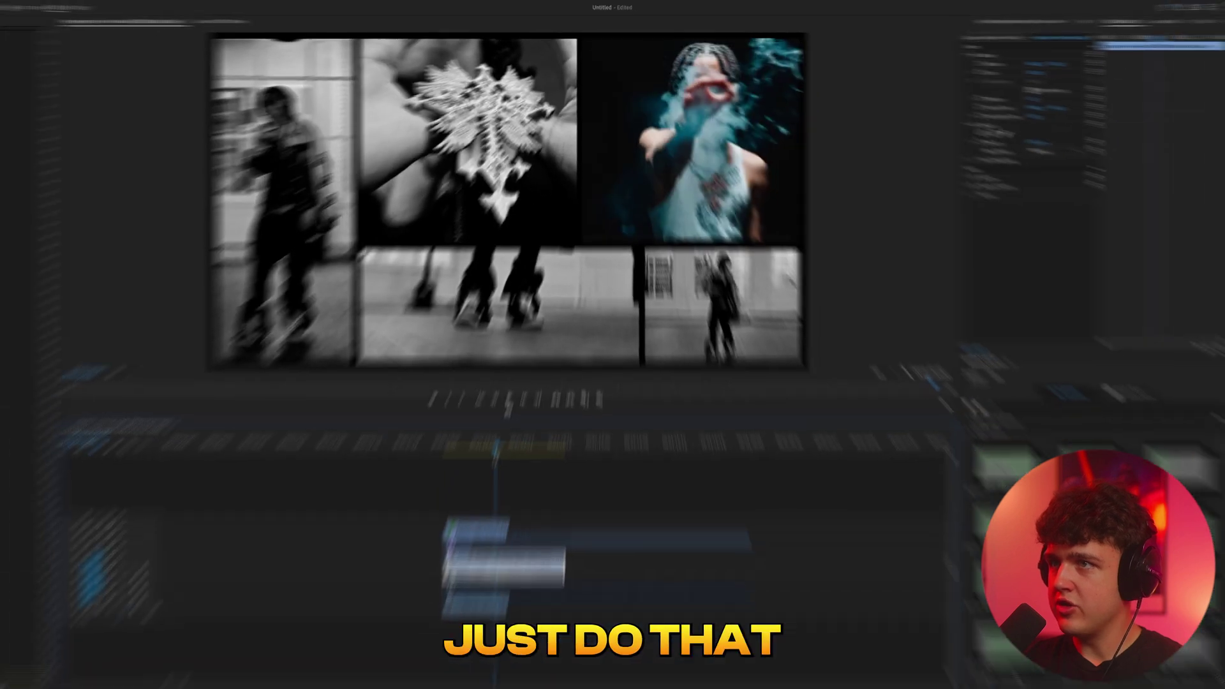